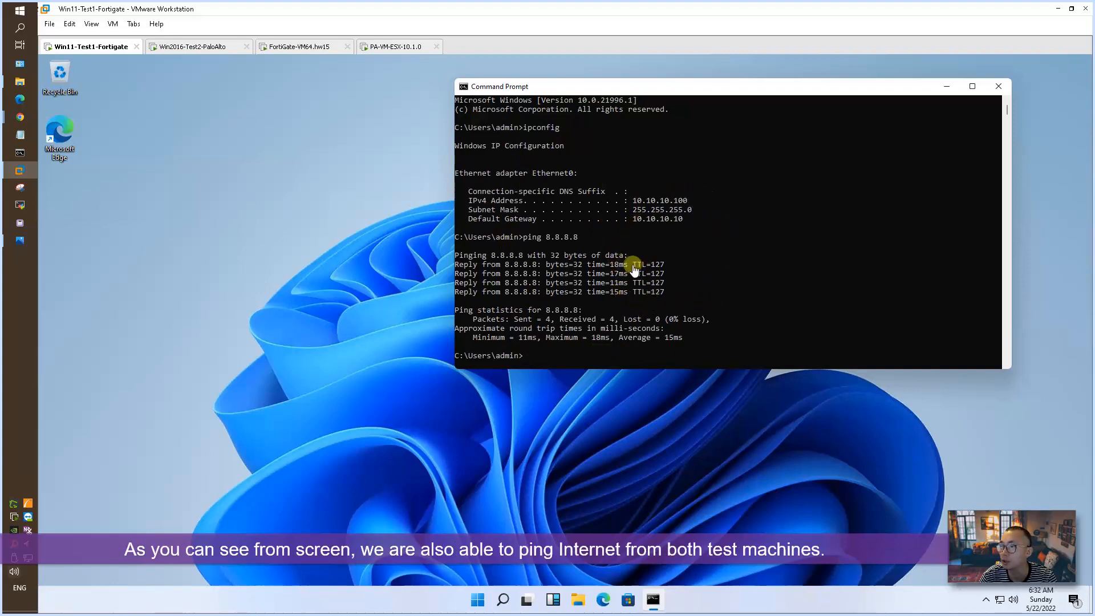
Step: Check the ping results on the Win2016-Test2-PaloAlto machine and bring up the Fortigate - Palo Alto VPN network diagram
click(222, 61)
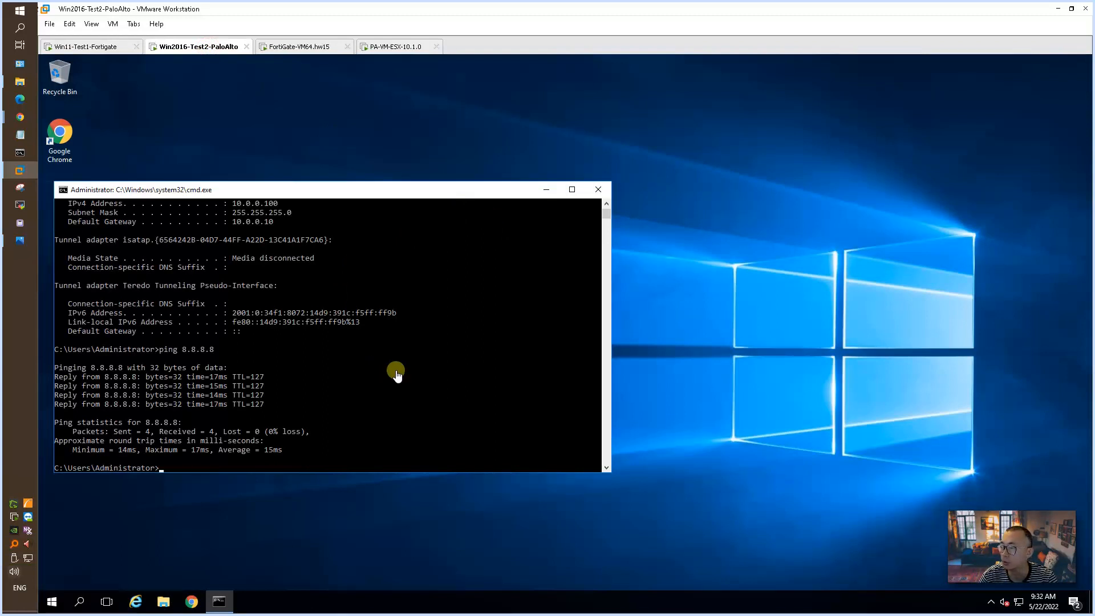
click(23, 240)
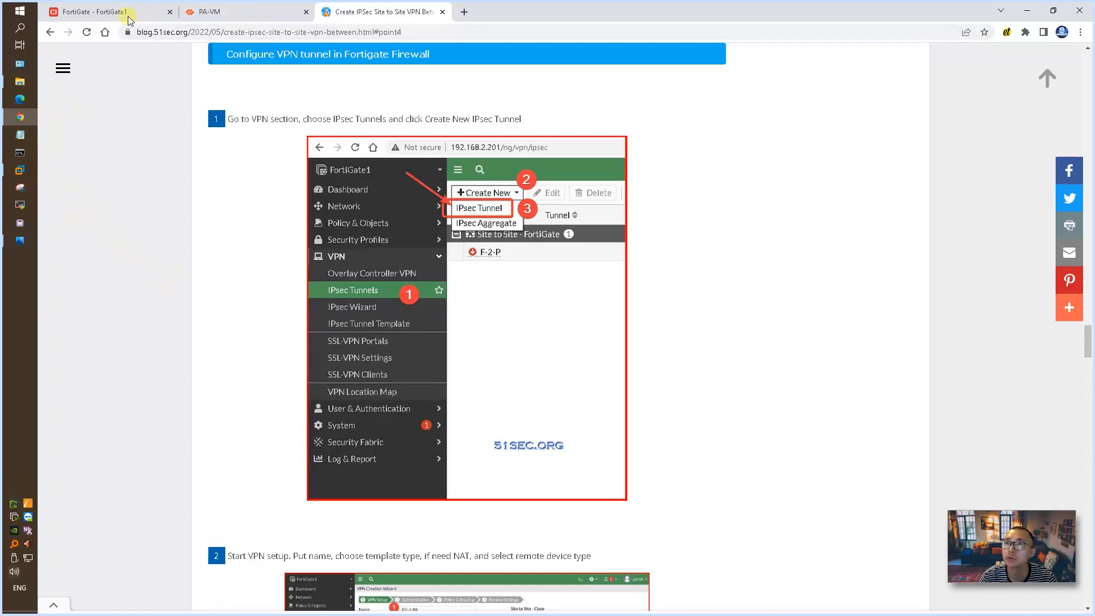
Step: On the FortiGate, start creating a new IPsec tunnel, Site to Site with no NAT and Cisco as the remote device type
click(145, 13)
click(67, 358)
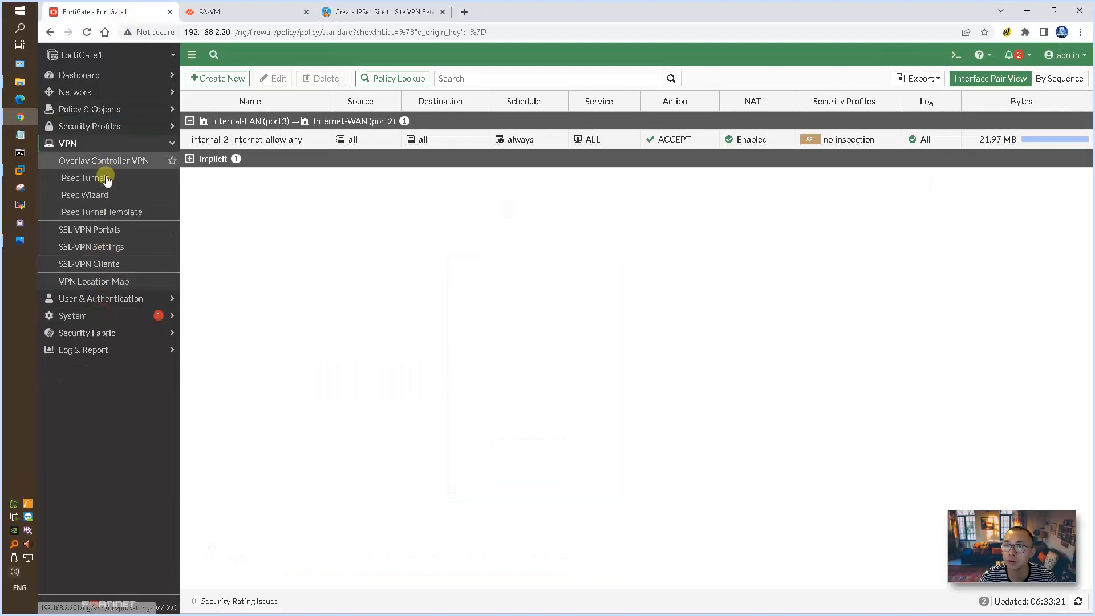
click(106, 176)
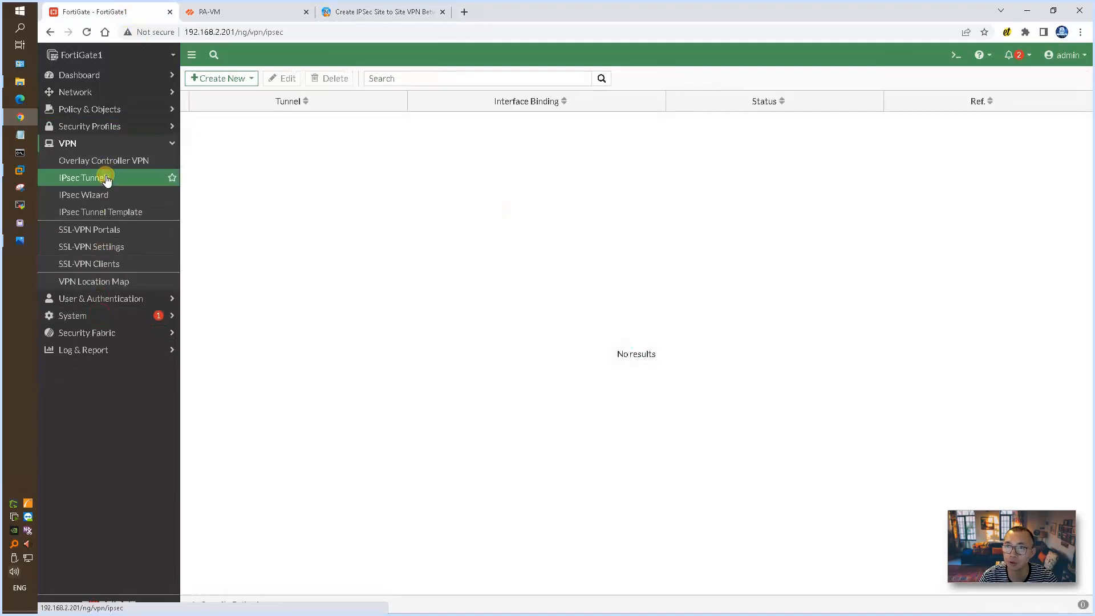
click(142, 194)
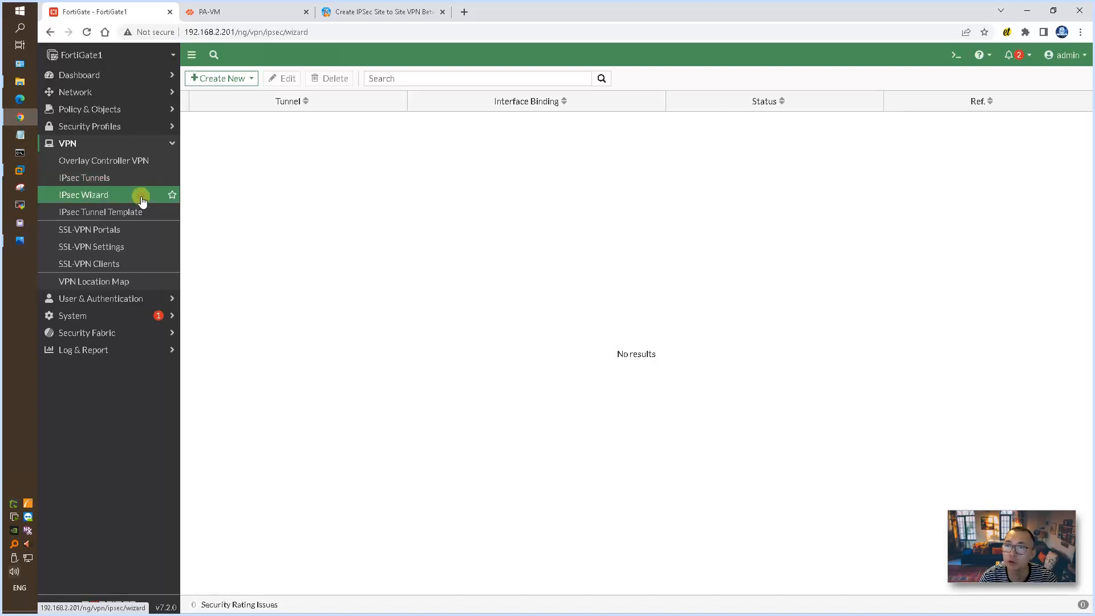
click(141, 183)
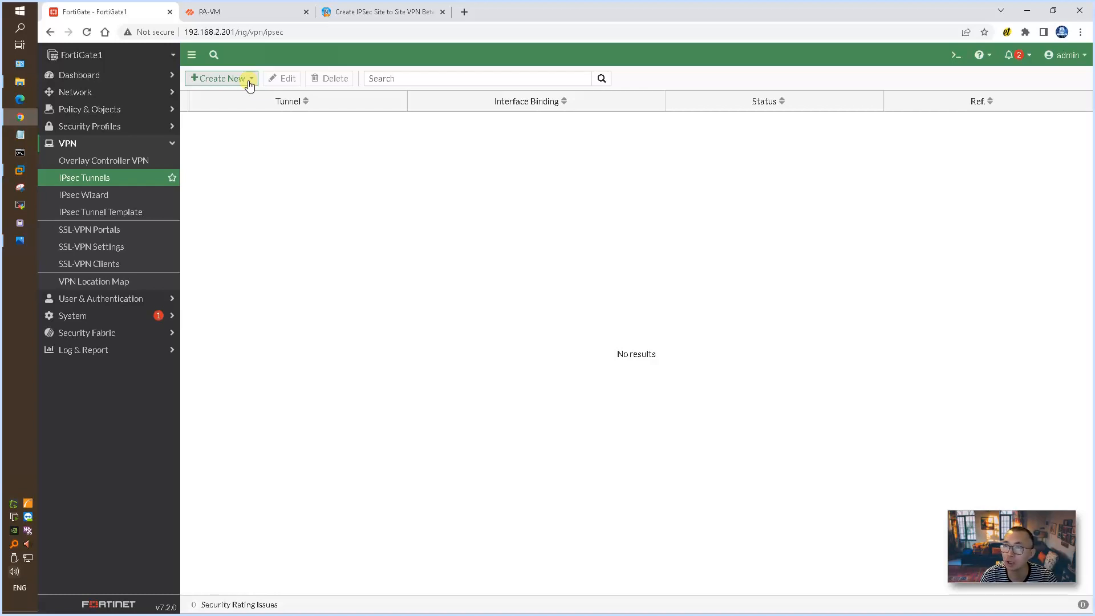
click(249, 83)
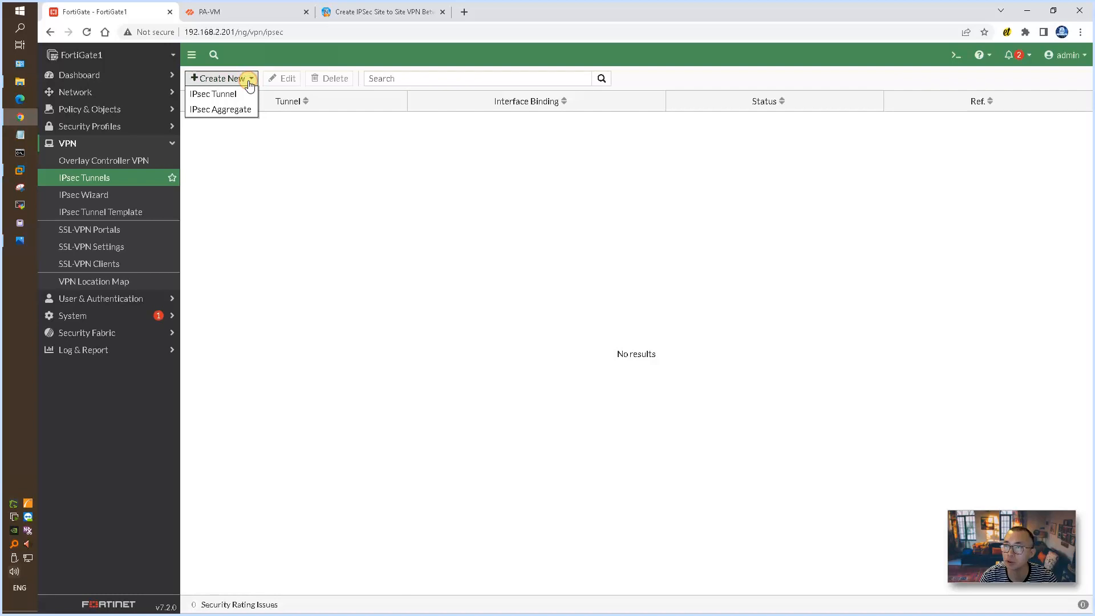
click(244, 94)
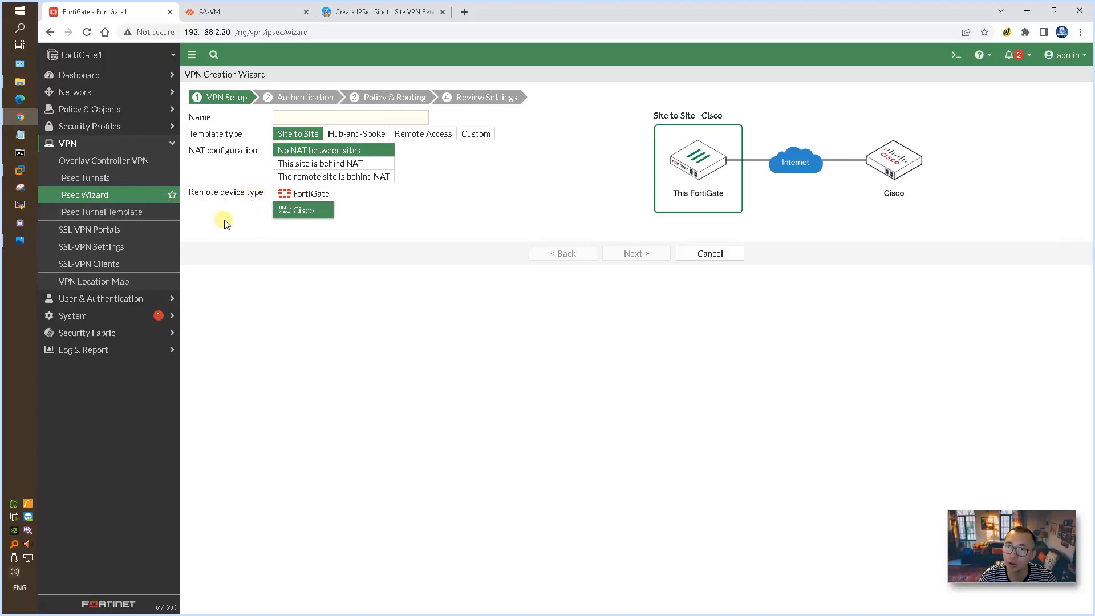
Step: Name the site-to-site tunnel FG-2-PA and continue to the authentication settings
click(338, 117)
text(Fortigate-2-PaloAlto)
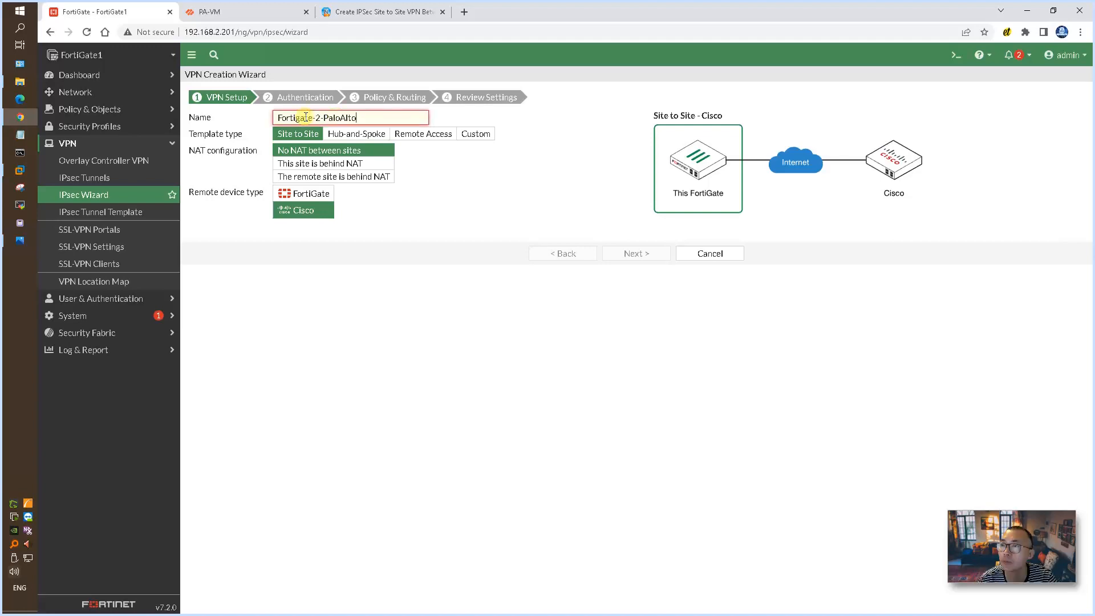
drag(312, 117, 282, 118)
text(G)
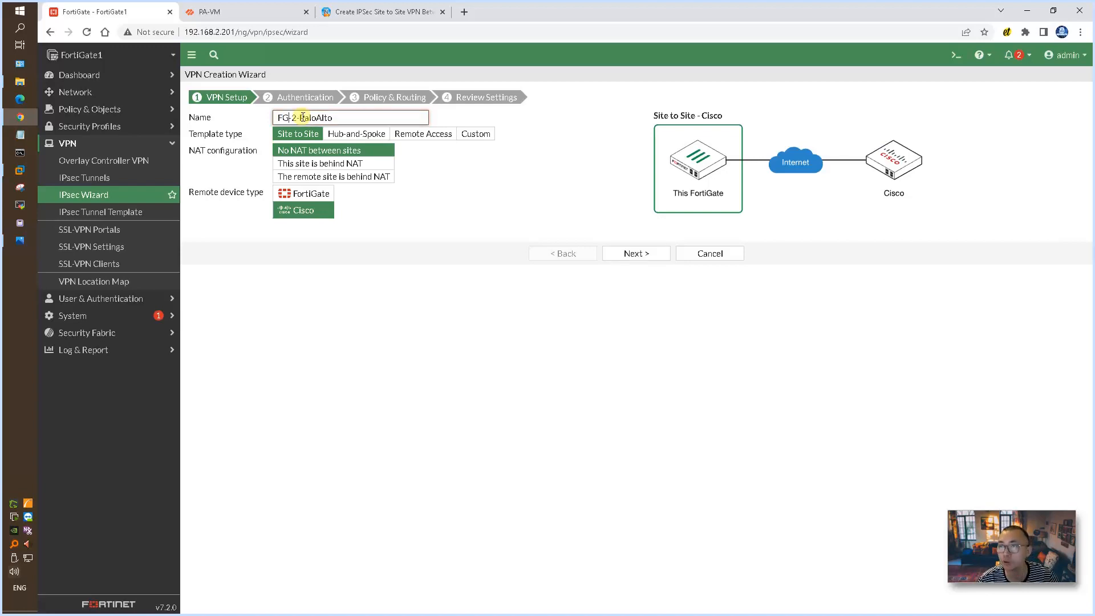
drag(338, 118, 306, 117)
text(A)
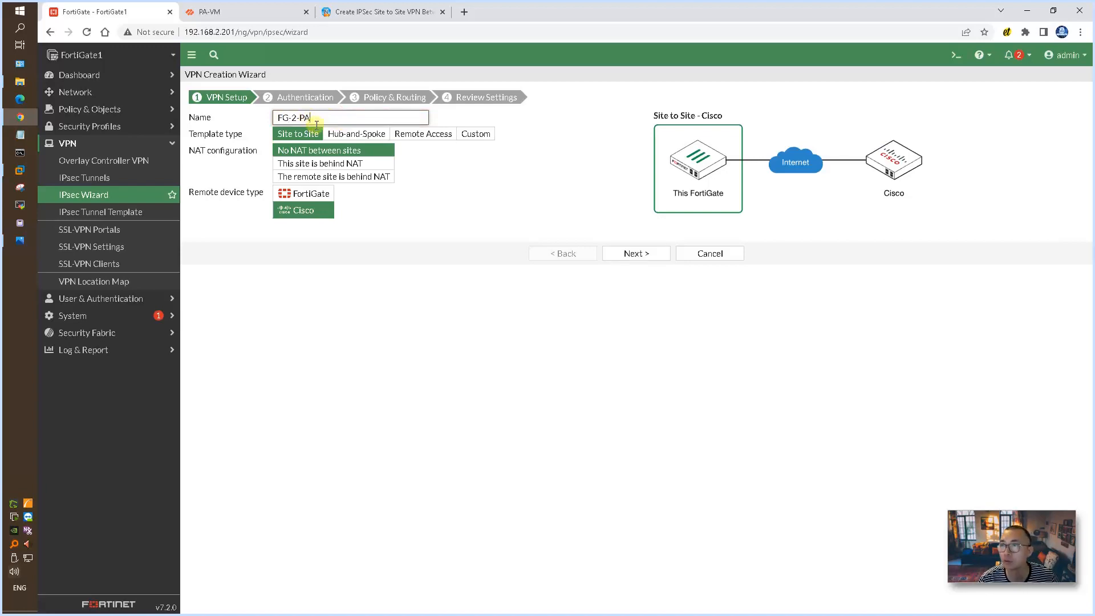
click(634, 255)
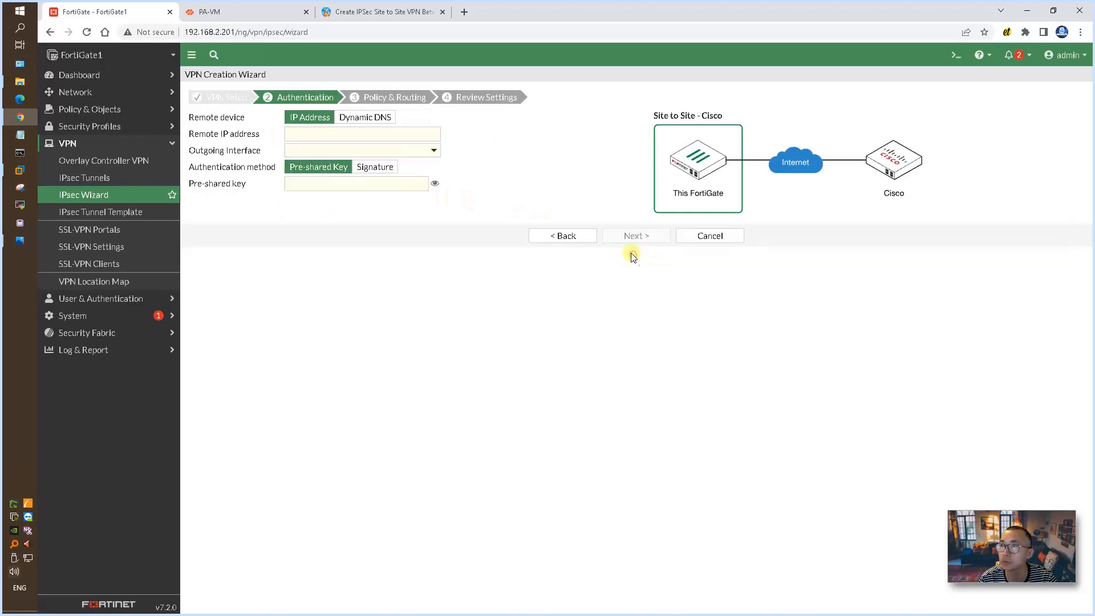
Step: Look up the Palo Alto firewall's Internet address in the network diagram and set the remote IP address to 192.168.111.100
click(331, 133)
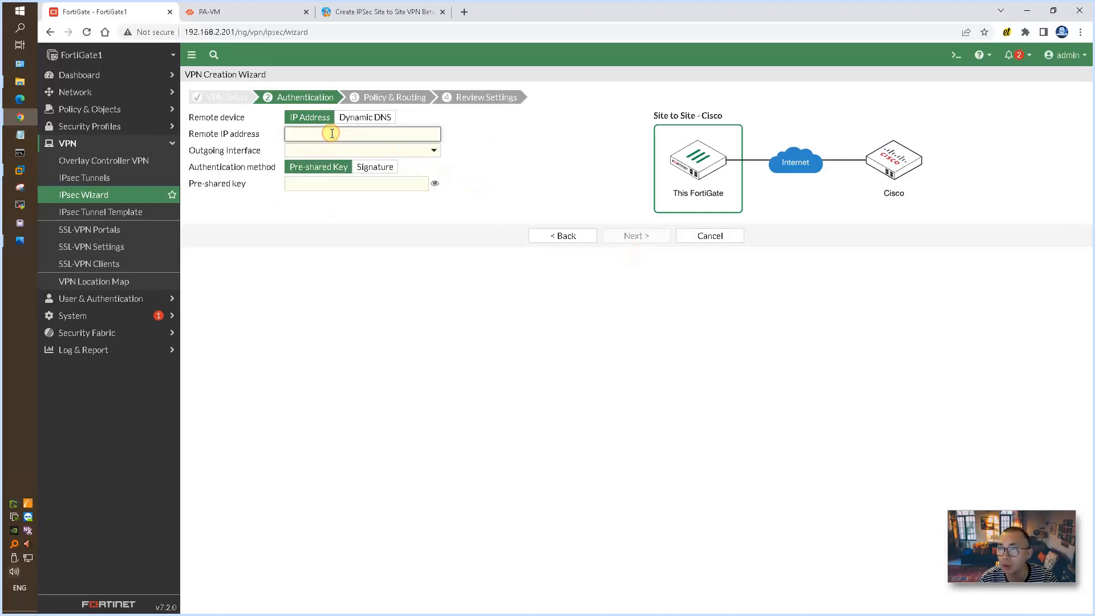
click(24, 240)
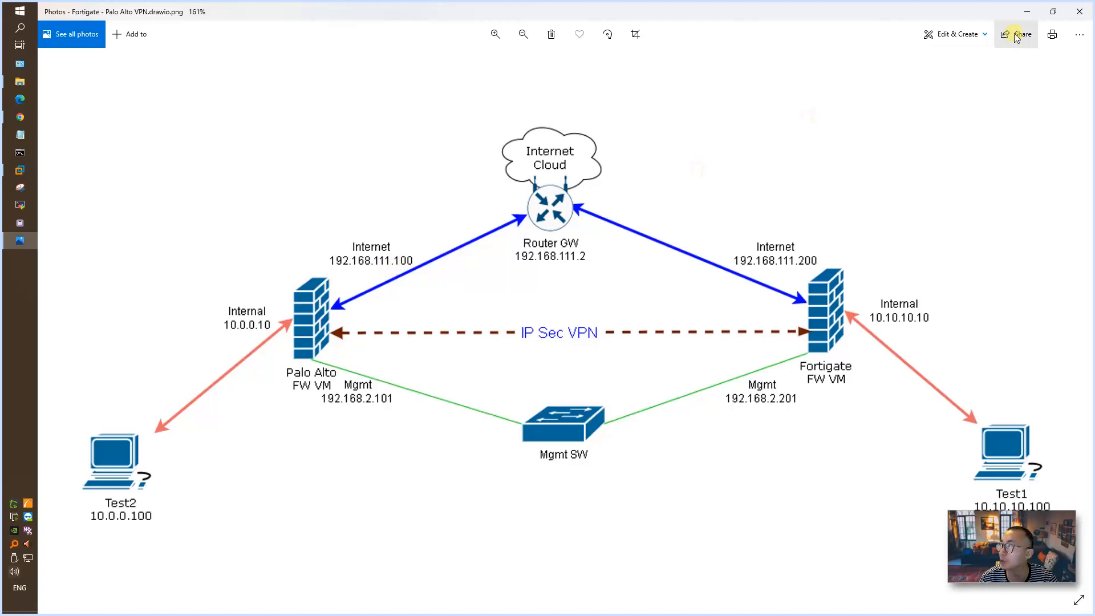
click(1028, 12)
text(192.168.111.100)
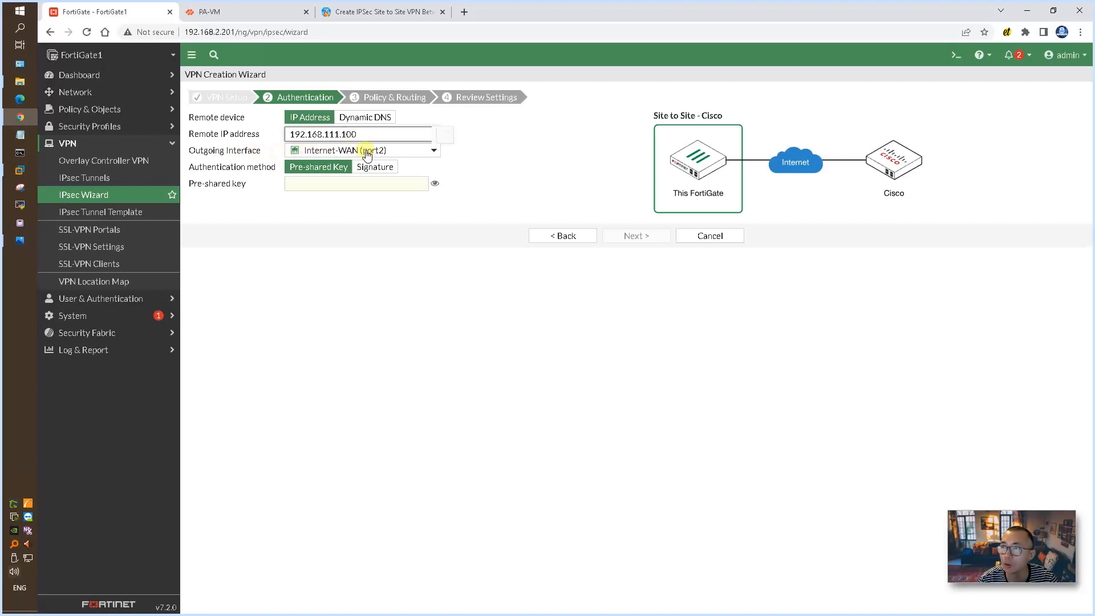
Step: Enter the pre-shared key for the Internet-WAN (port2) tunnel and continue to the policy and routing settings
mouse_move(366, 155)
click(321, 189)
text(•••••••••)
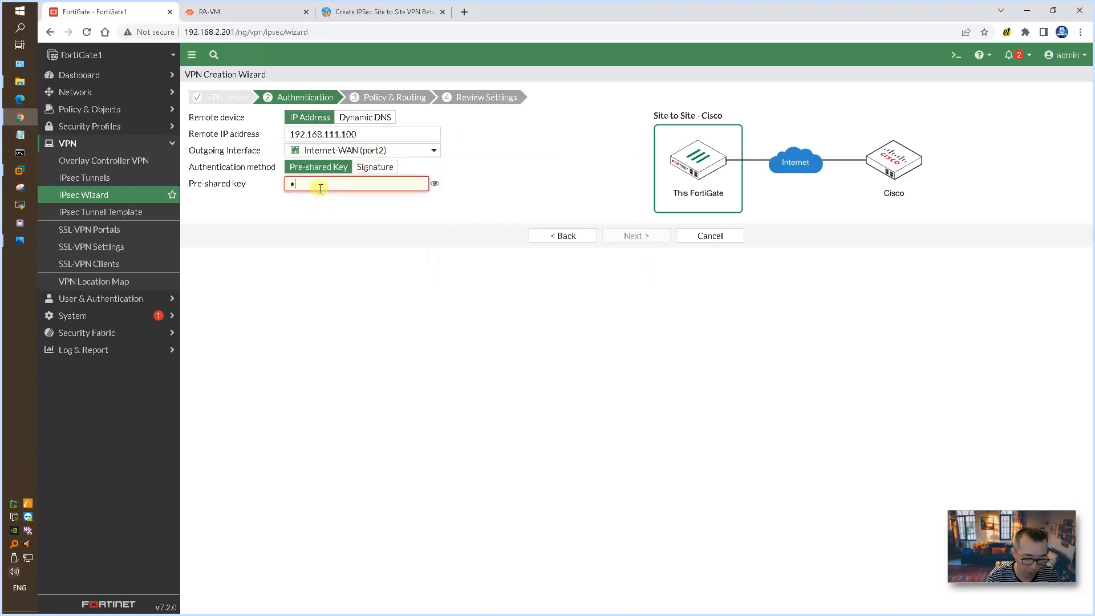
click(495, 176)
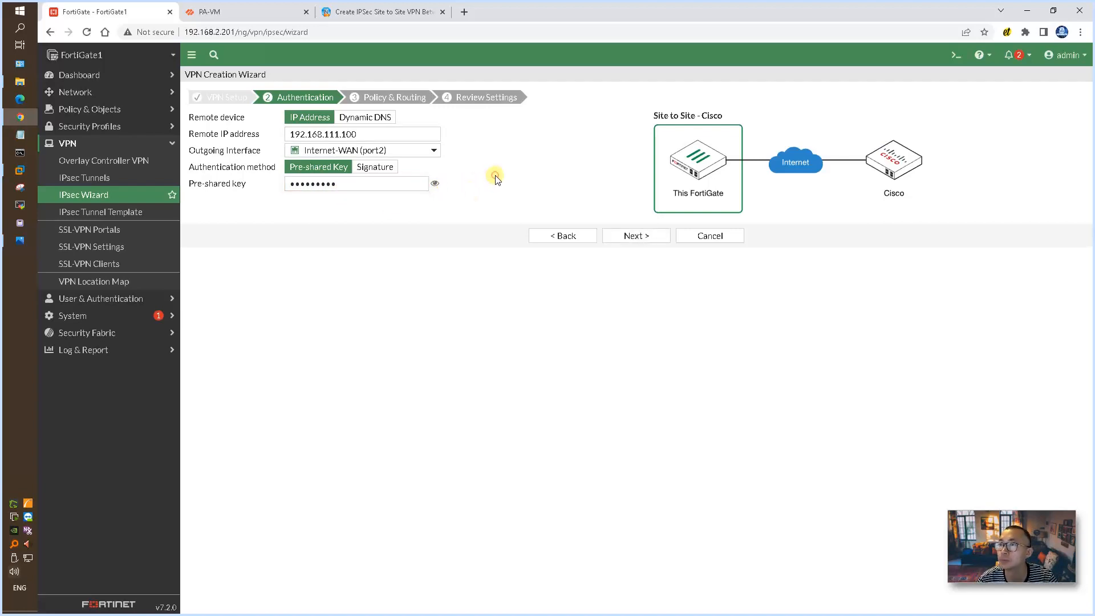
click(631, 239)
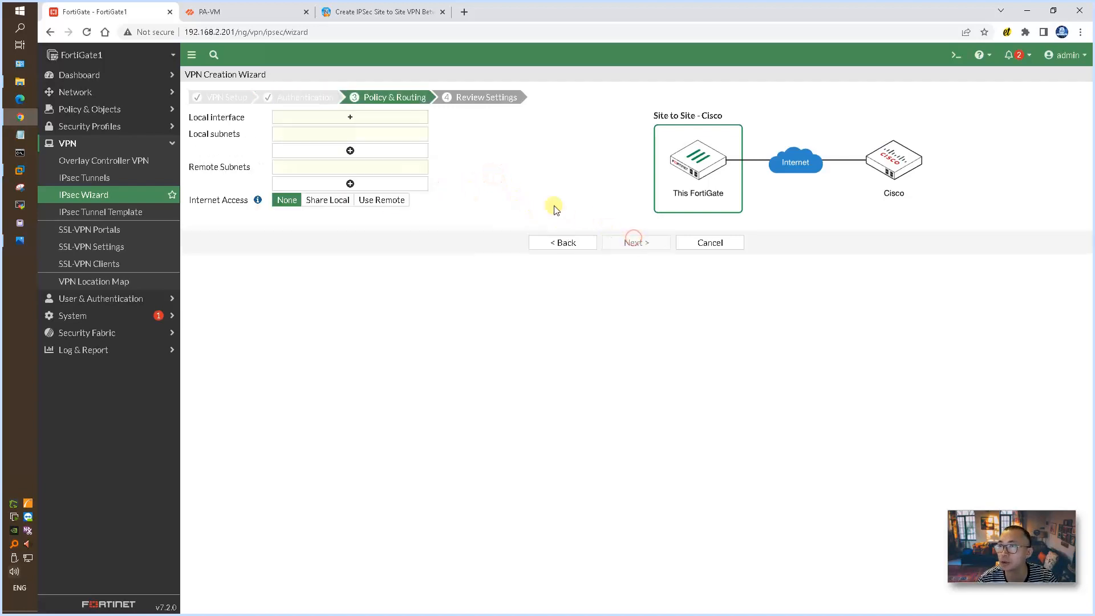
Step: Set the tunnel's local interface to Internal-LAN (port3)
click(349, 118)
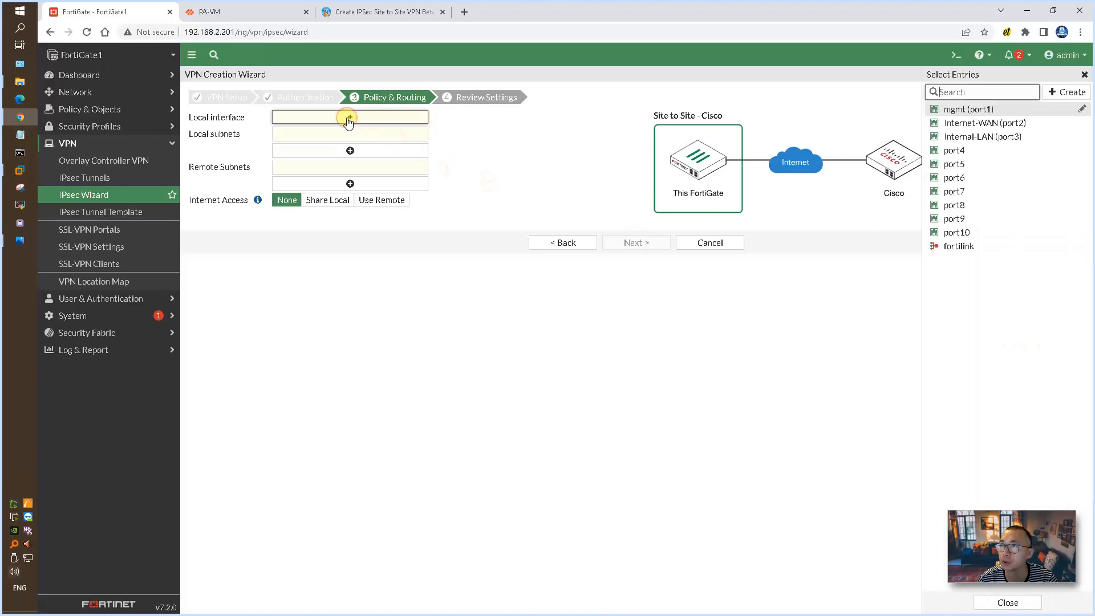
click(1033, 137)
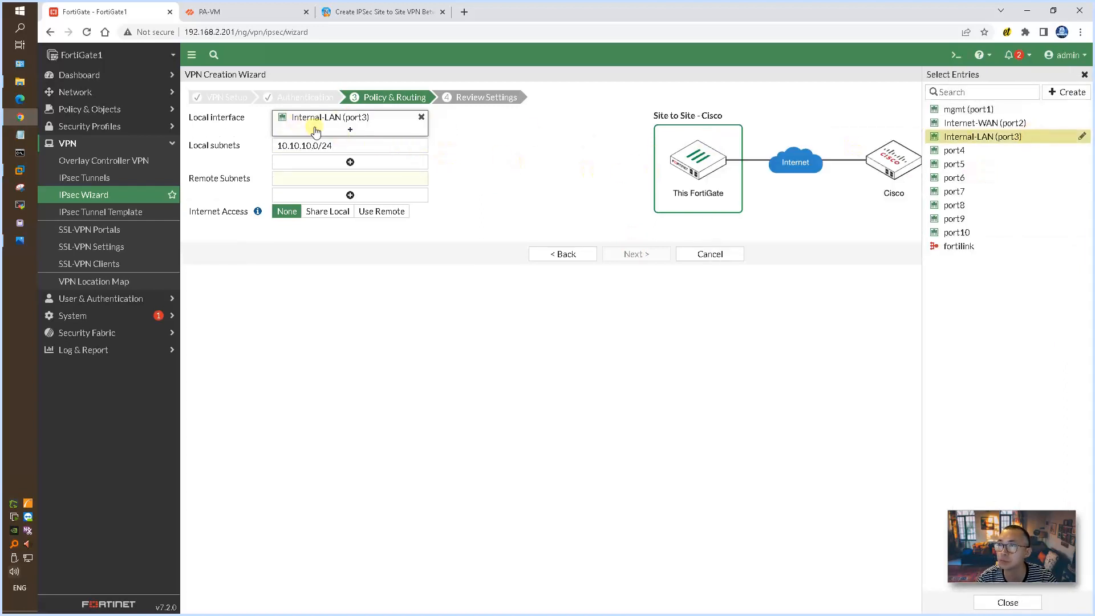
mouse_move(357, 123)
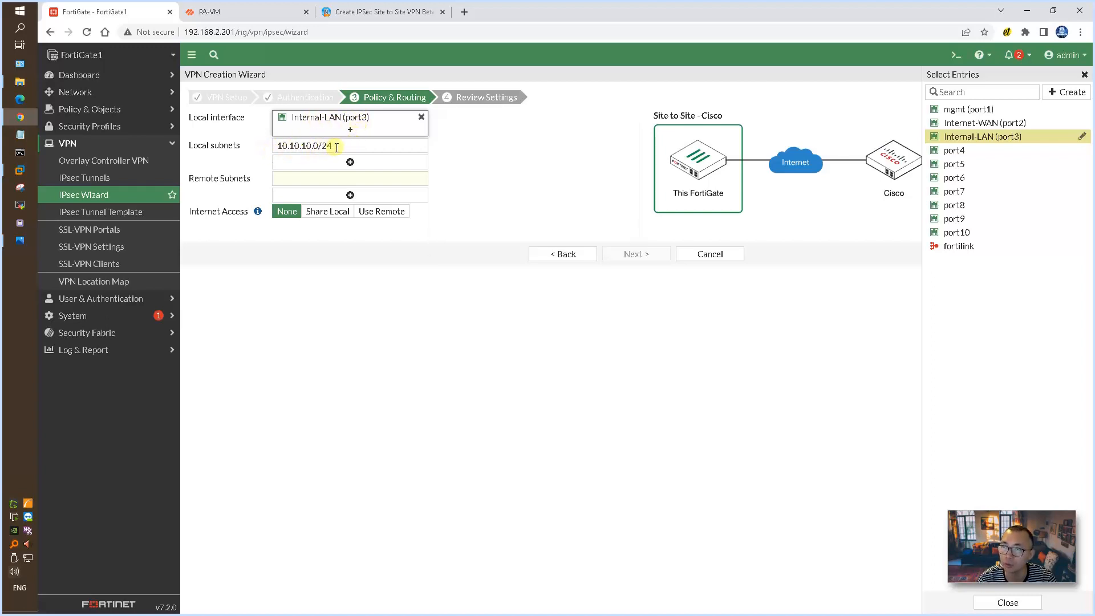
Step: Look up the Palo Alto internal network in the diagram, set the remote subnet to 10.0.0.0/24 and create the VPN
click(346, 179)
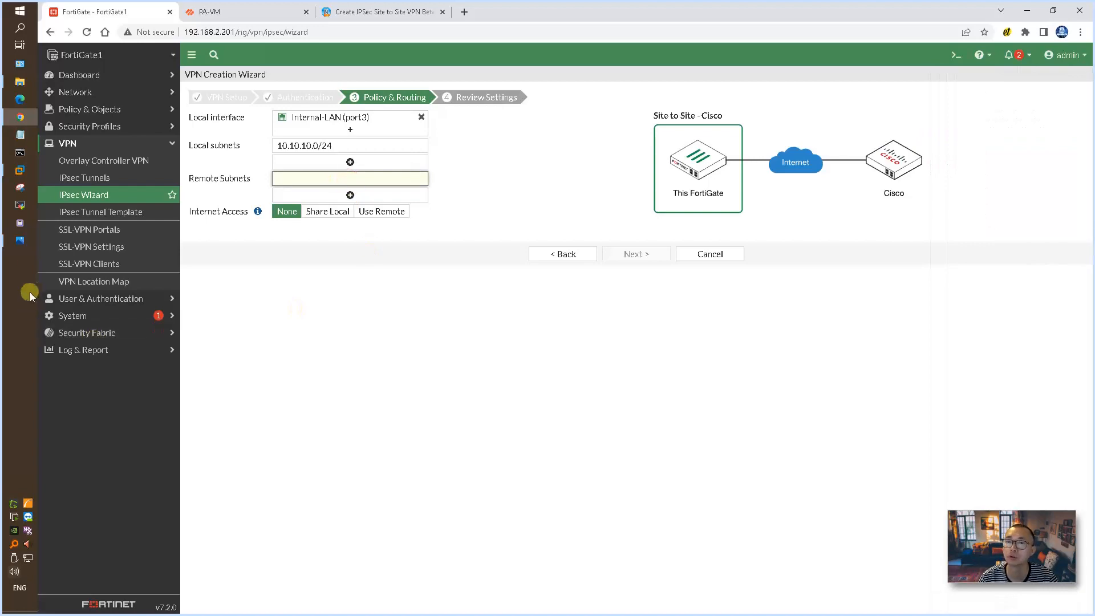
click(19, 241)
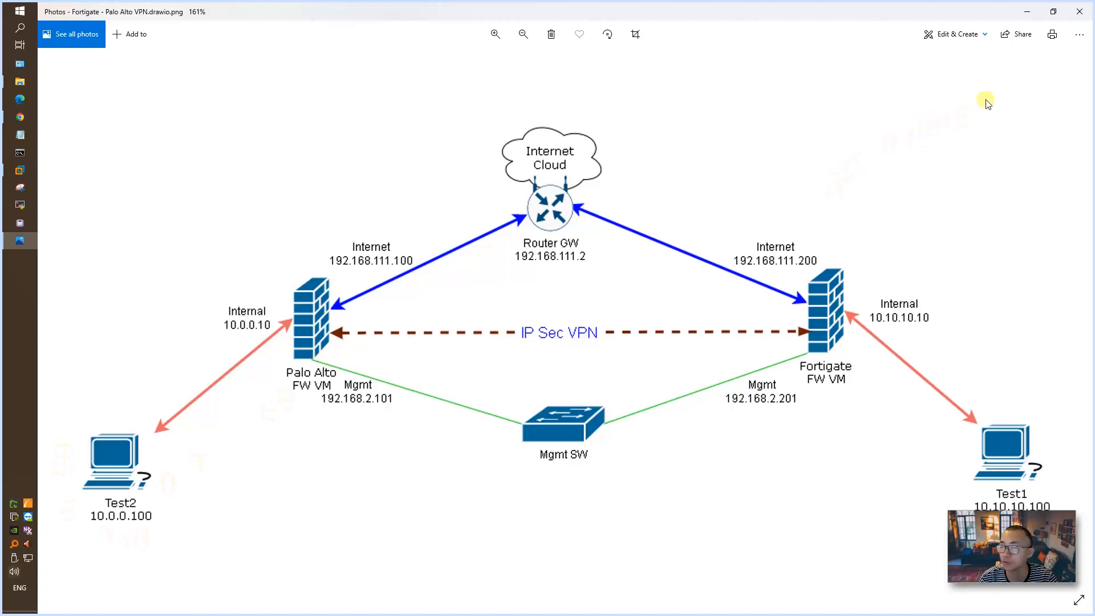
click(1025, 12)
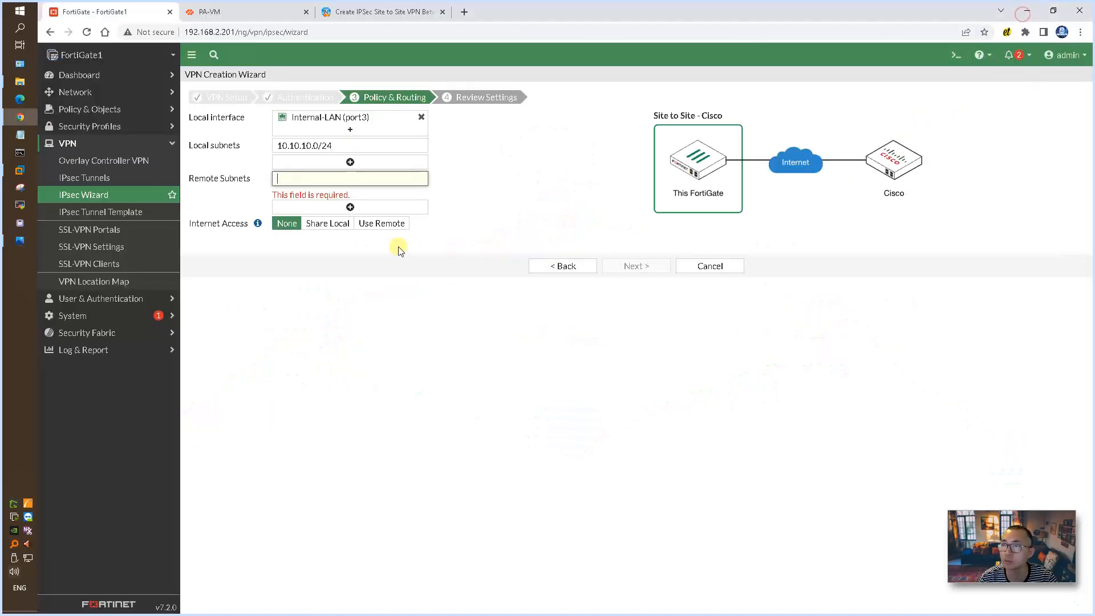
click(315, 179)
text(10.0.0.0/24)
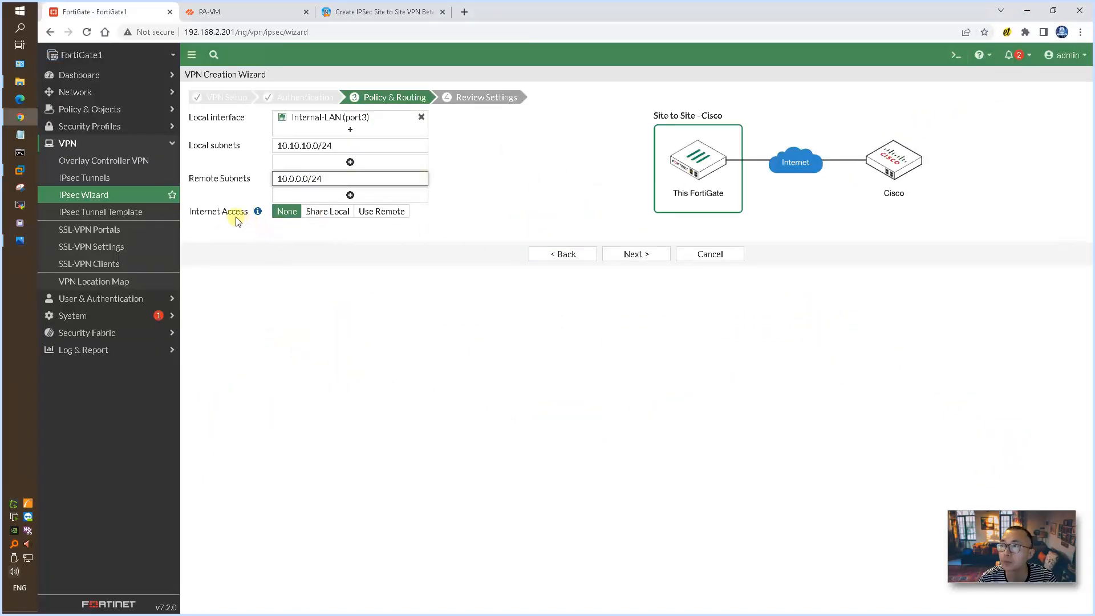
click(632, 255)
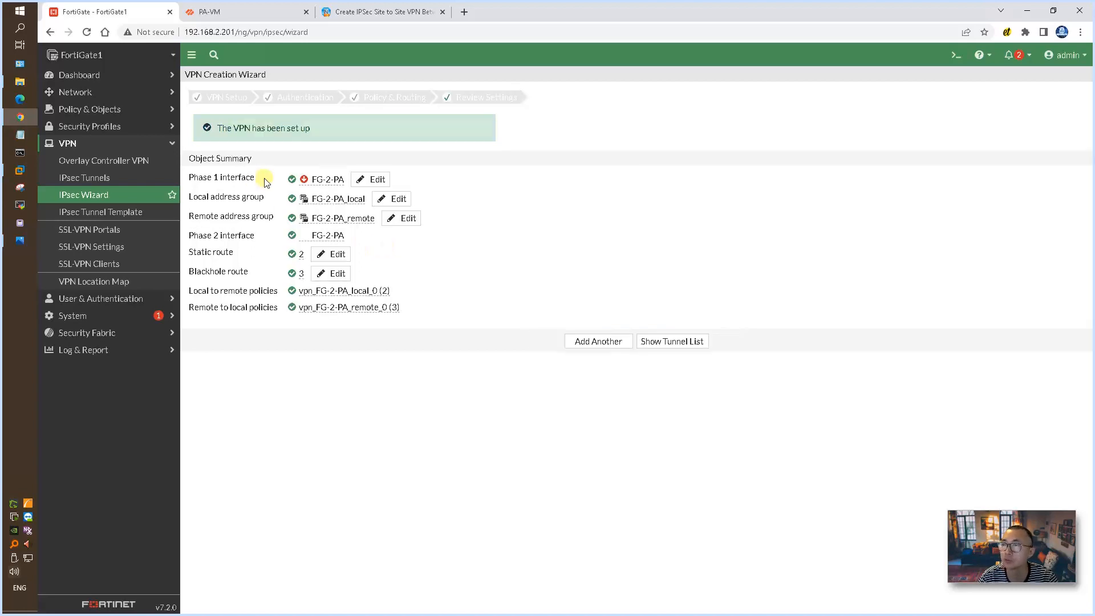
Step: Review the object summary of the new VPN, then check the FG-2-PA entry in the tunnel list
drag(207, 179, 261, 202)
drag(200, 219, 264, 219)
drag(196, 236, 232, 252)
click(206, 272)
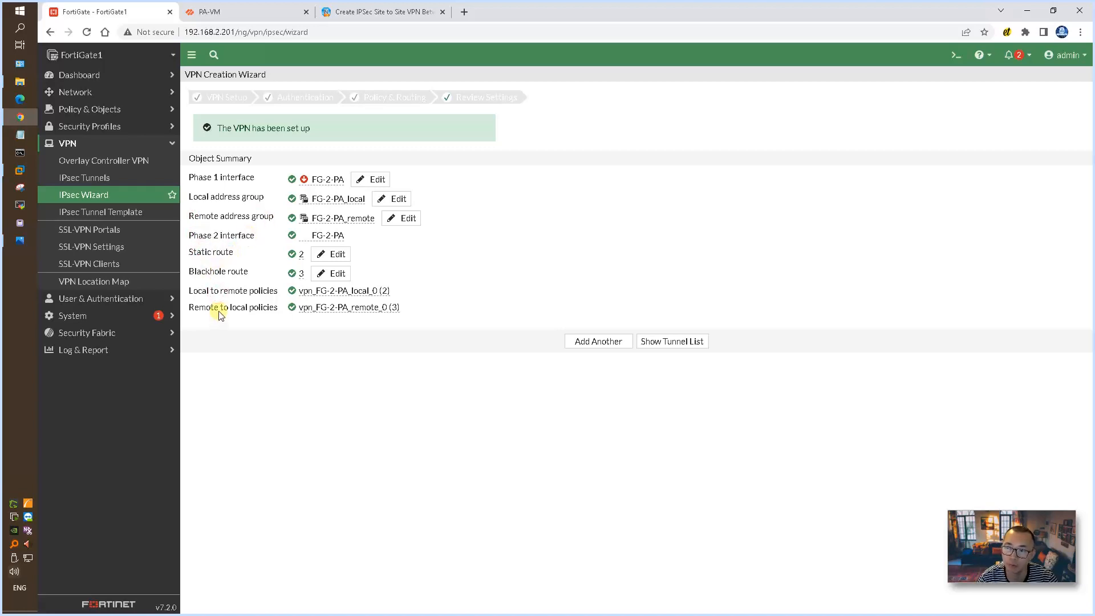
click(653, 342)
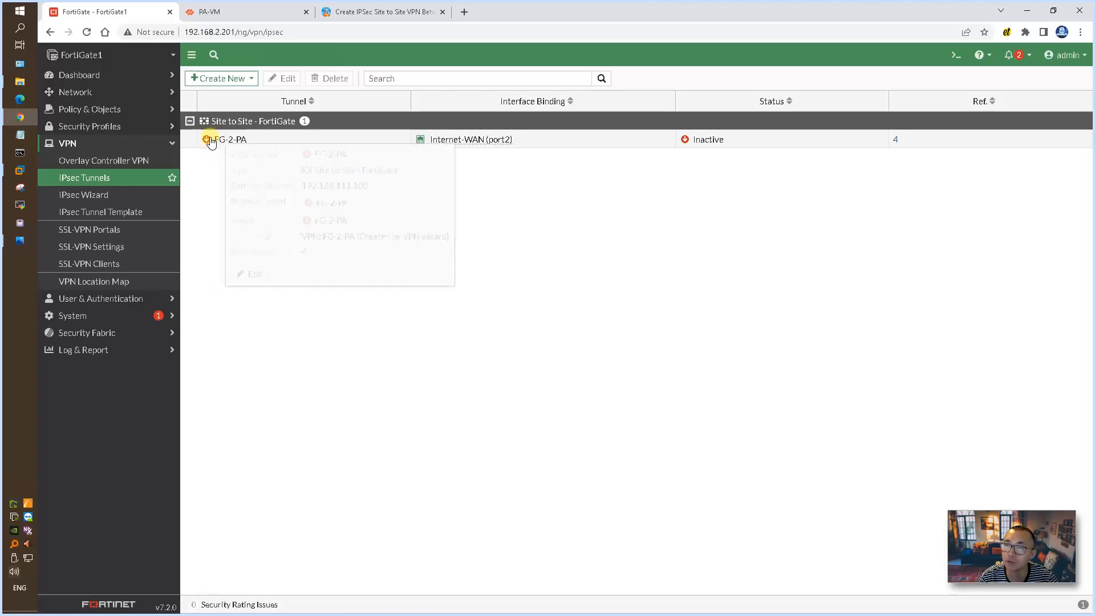
mouse_move(202, 142)
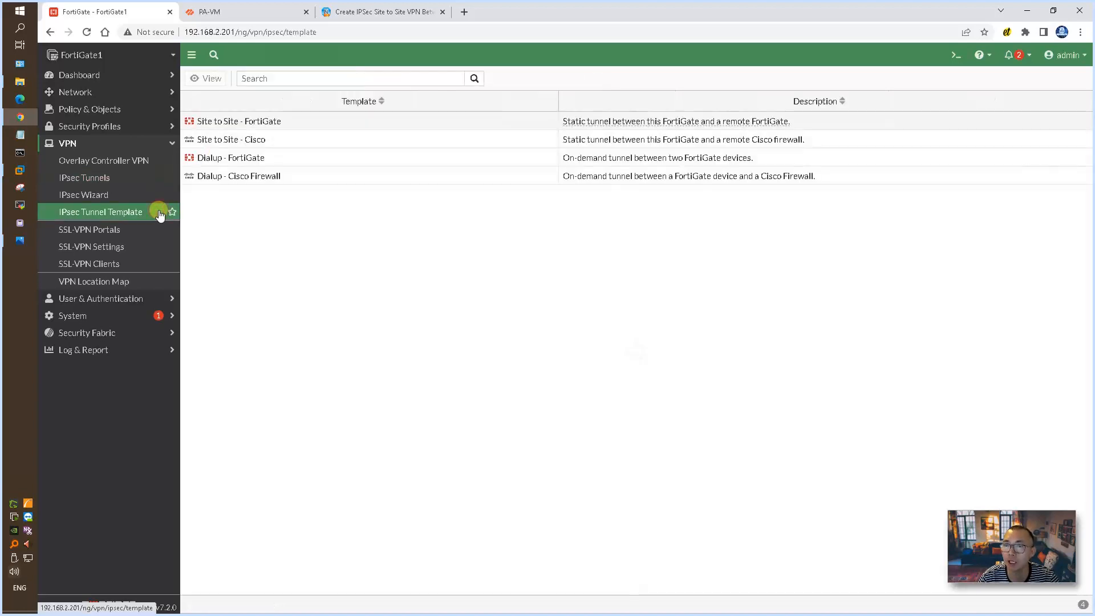
Step: Examine the Site to Site - Cisco tunnel template's Phase 1 and Phase 2 proposals and DH groups
click(258, 146)
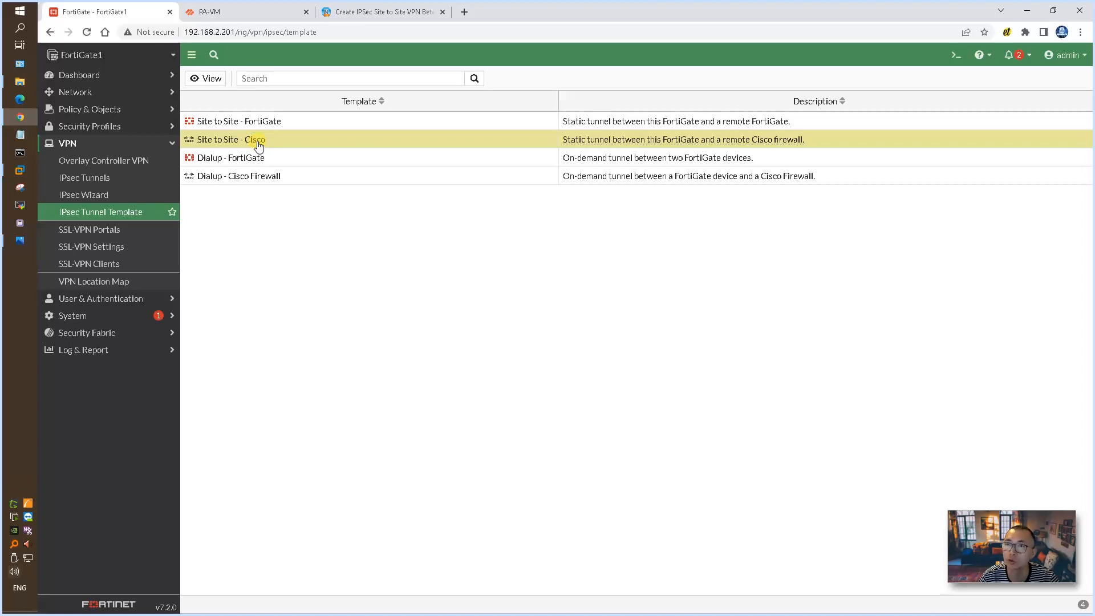
double_click(258, 146)
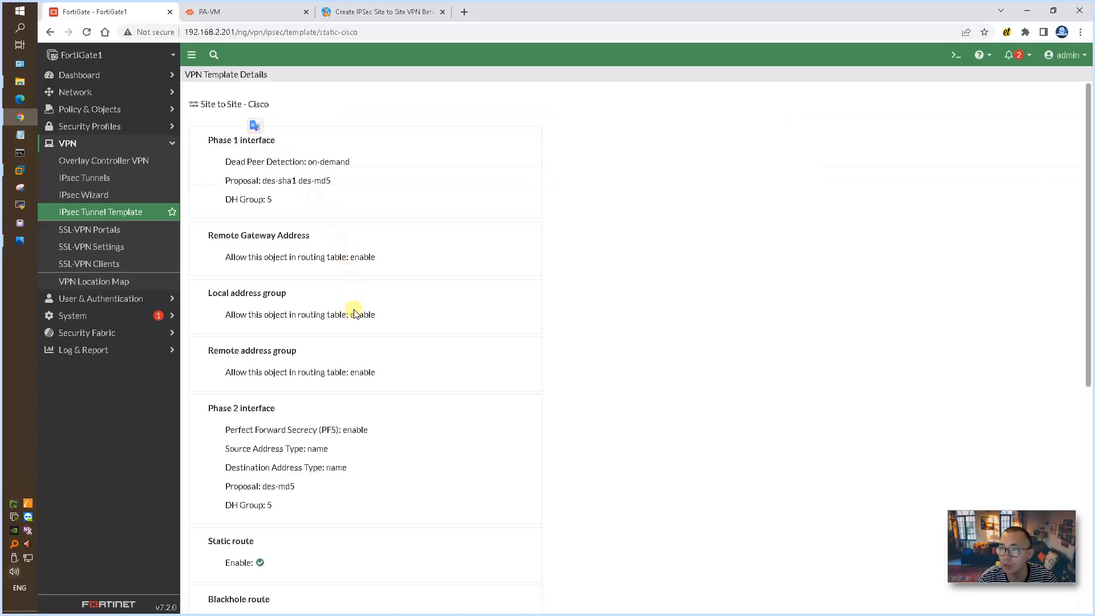
scroll(357, 317, down, 2)
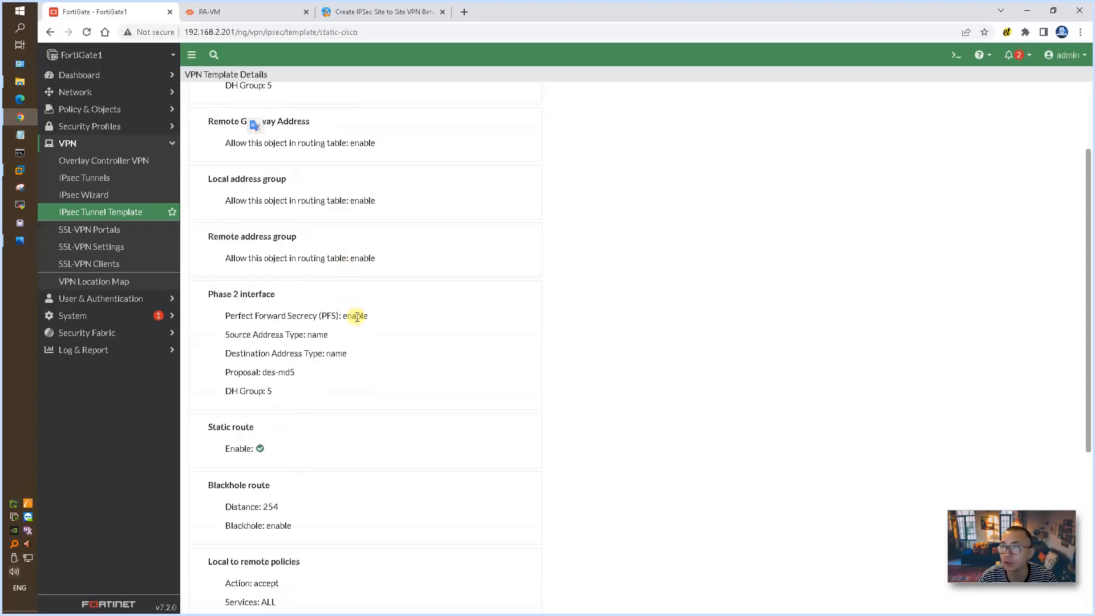
scroll(357, 317, down, 2)
scroll(356, 318, up, 4)
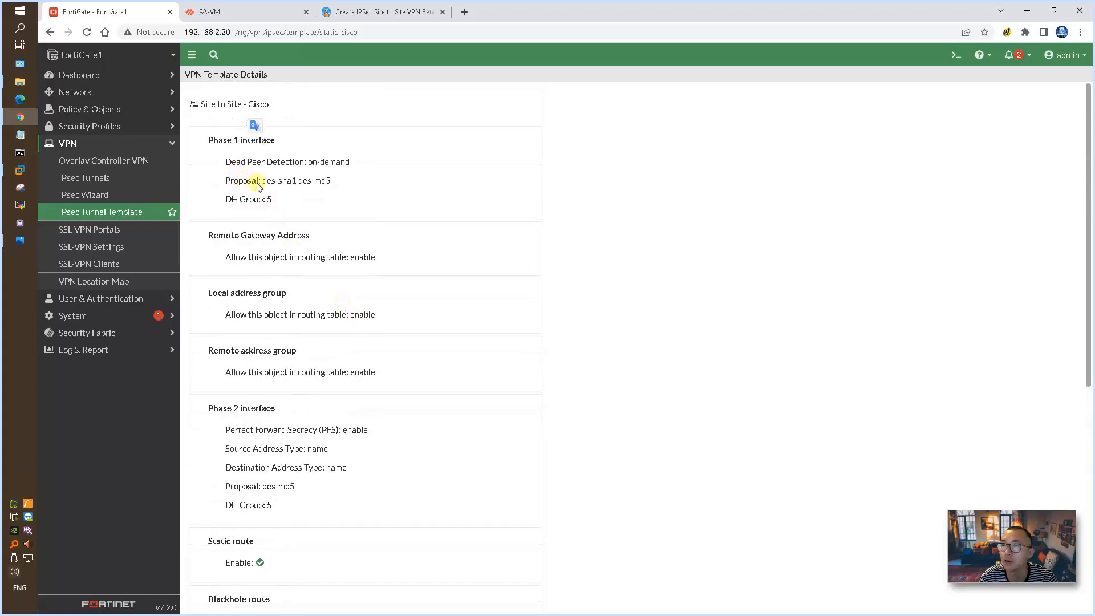
drag(263, 181, 329, 182)
click(291, 181)
click(275, 201)
drag(272, 201, 232, 201)
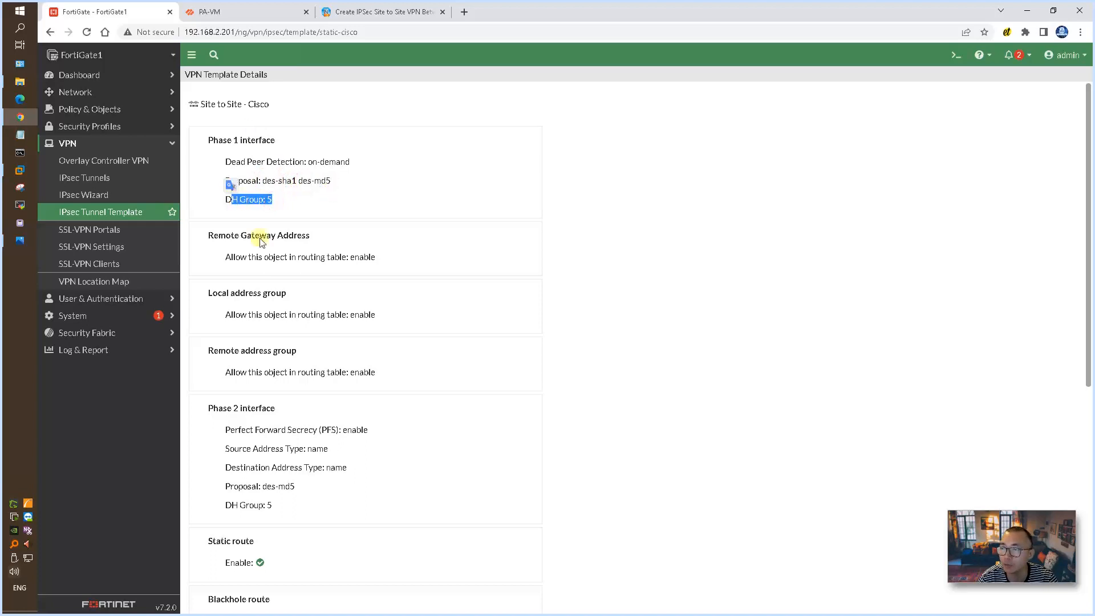
scroll(328, 394, down, 2)
drag(297, 372, 226, 391)
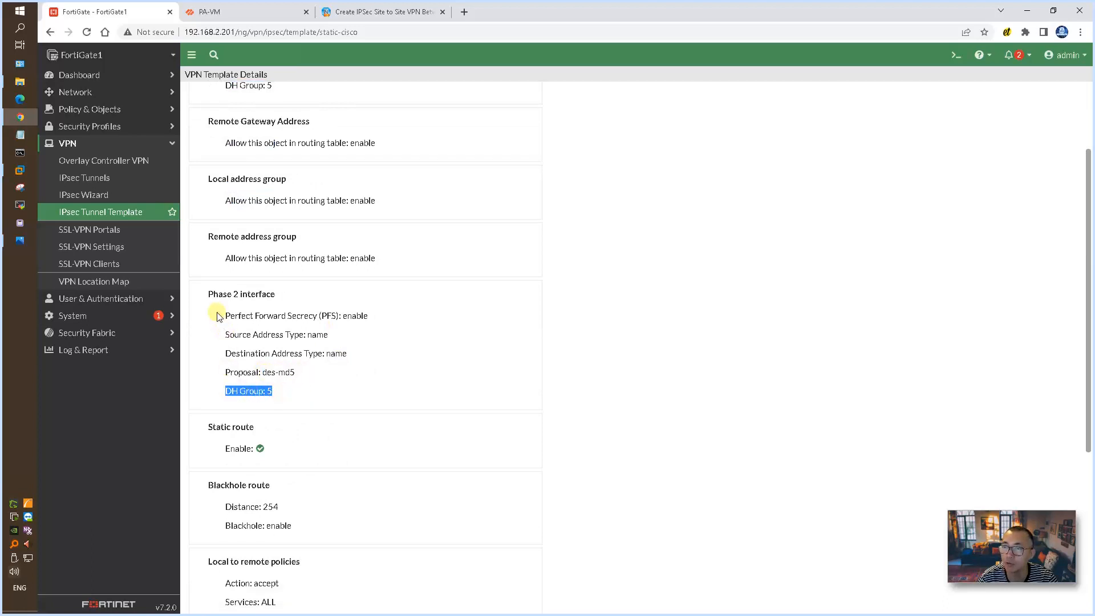
Step: Recheck the template's Phase 1 proposal, then switch to the Palo Alto firewall and look up its software version
scroll(271, 327, up, 2)
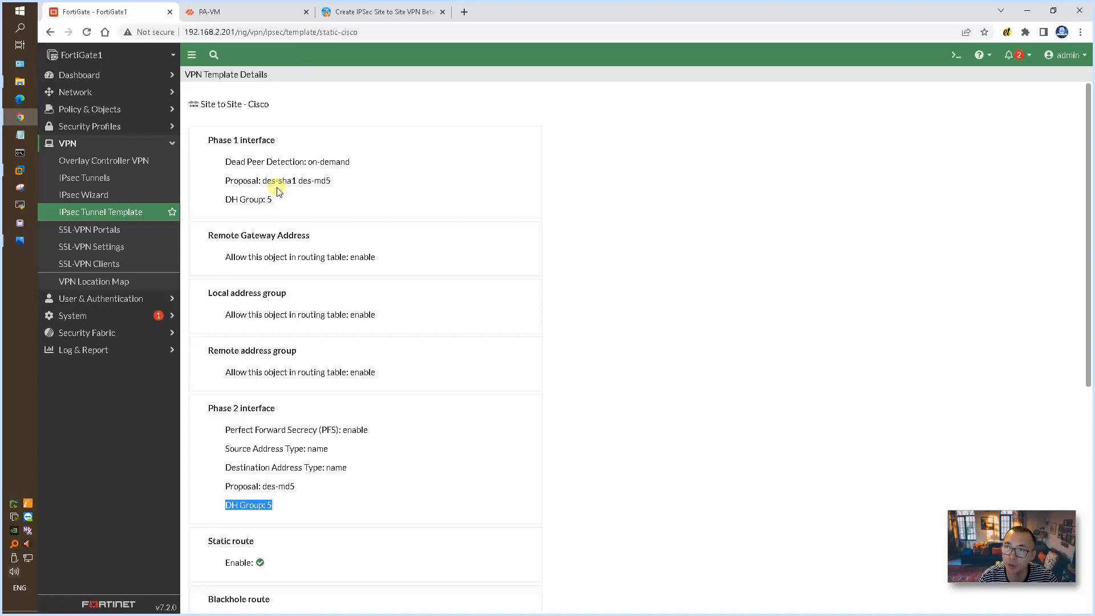
click(255, 12)
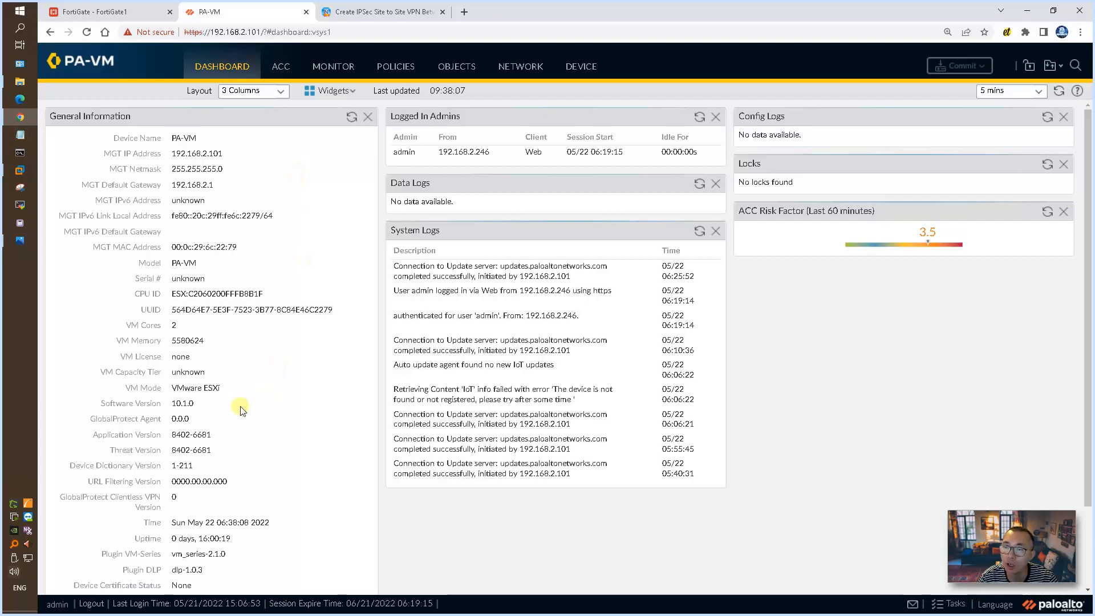
drag(200, 403, 173, 403)
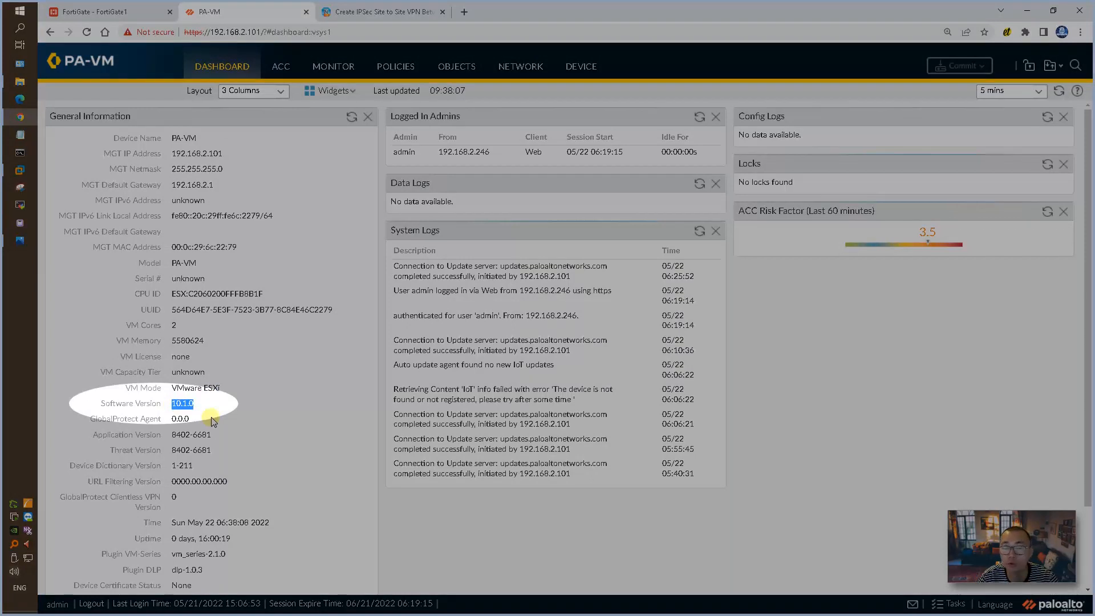
click(202, 406)
drag(196, 404, 172, 403)
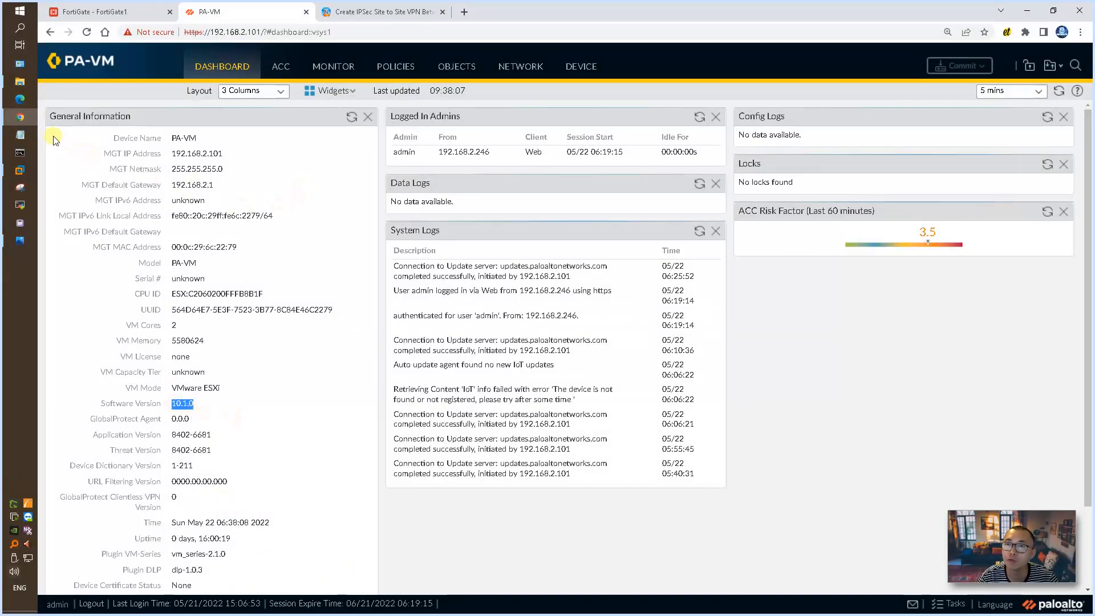
Step: Find the section on configuring the VPN tunnel in the Palo Alto firewall in the blog guide and read its IKE crypto profile step
click(28, 118)
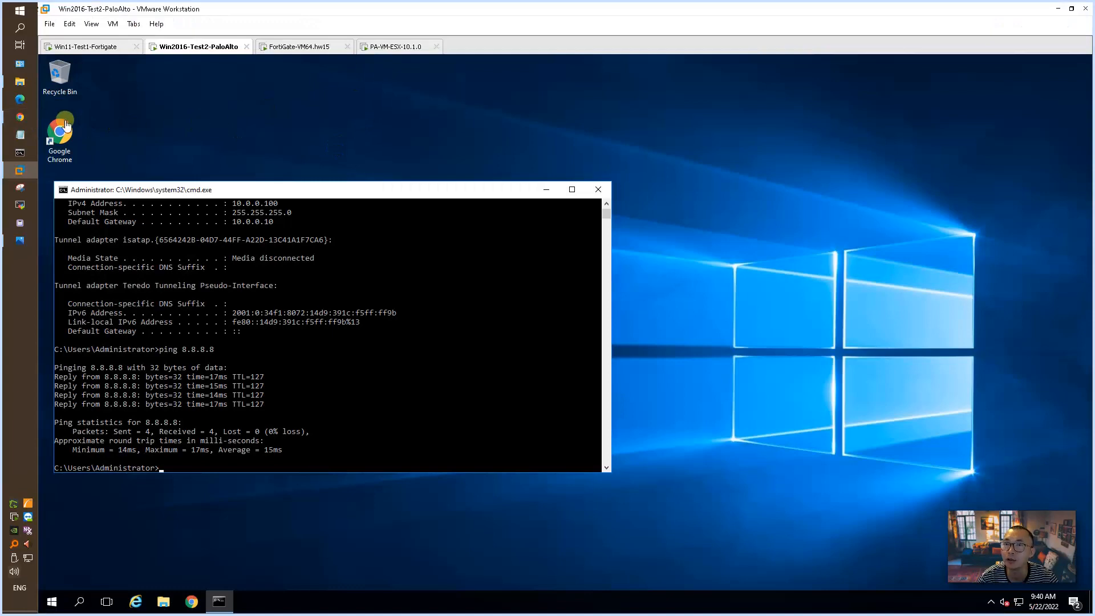
click(22, 116)
click(379, 12)
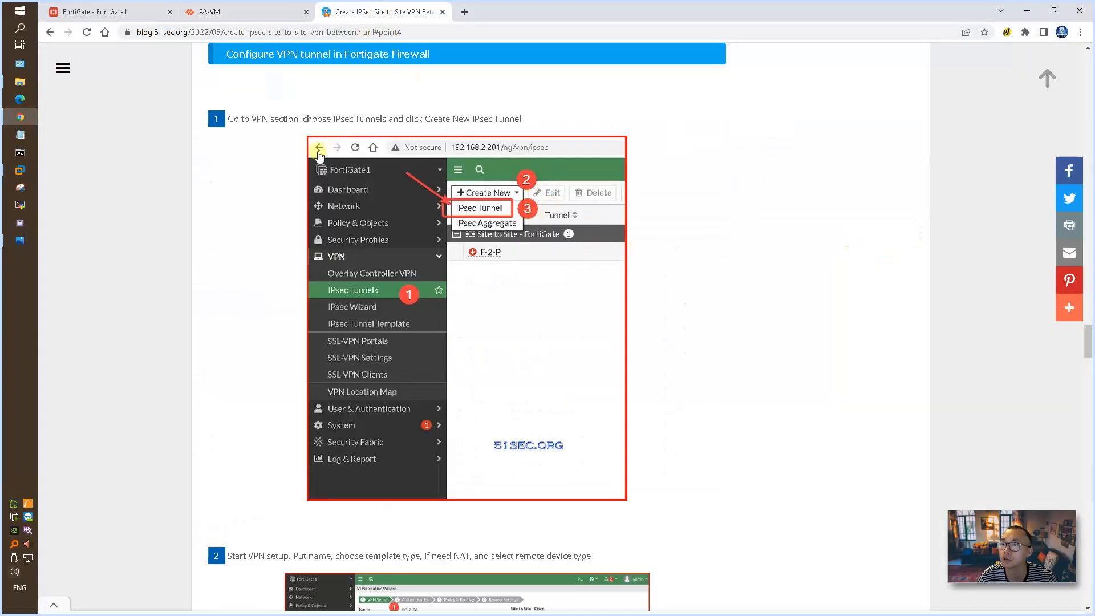
scroll(276, 198, up, 20)
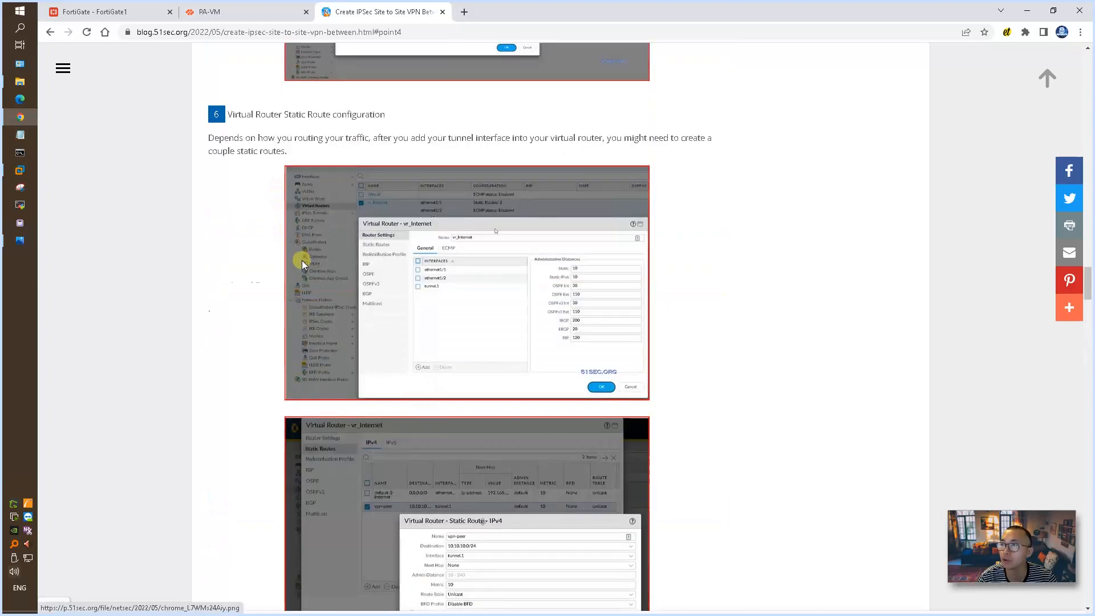
scroll(313, 276, up, 20)
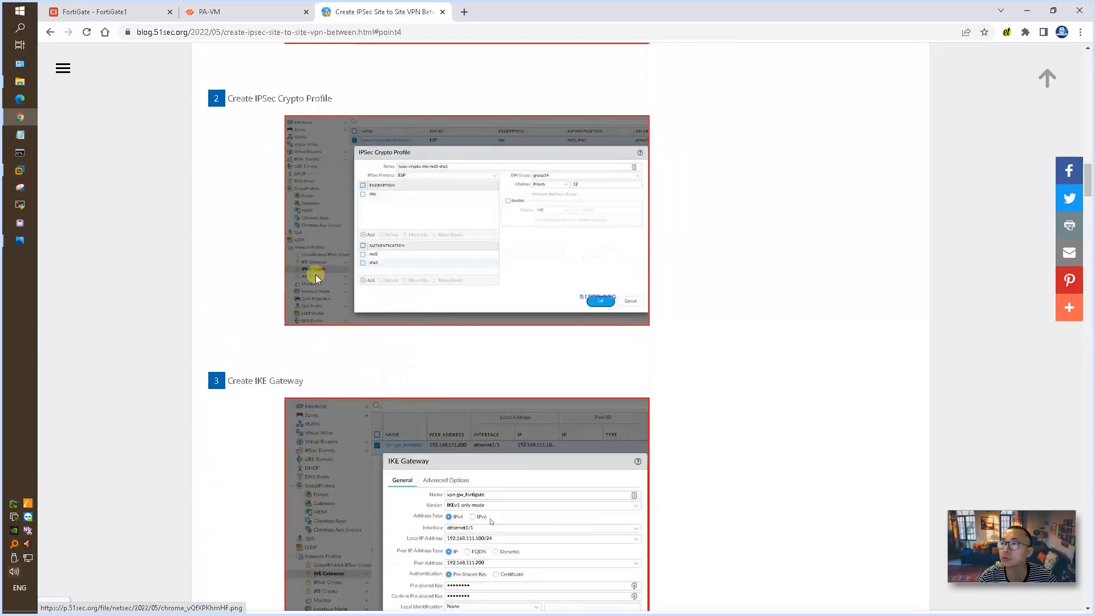
scroll(337, 285, down, 3)
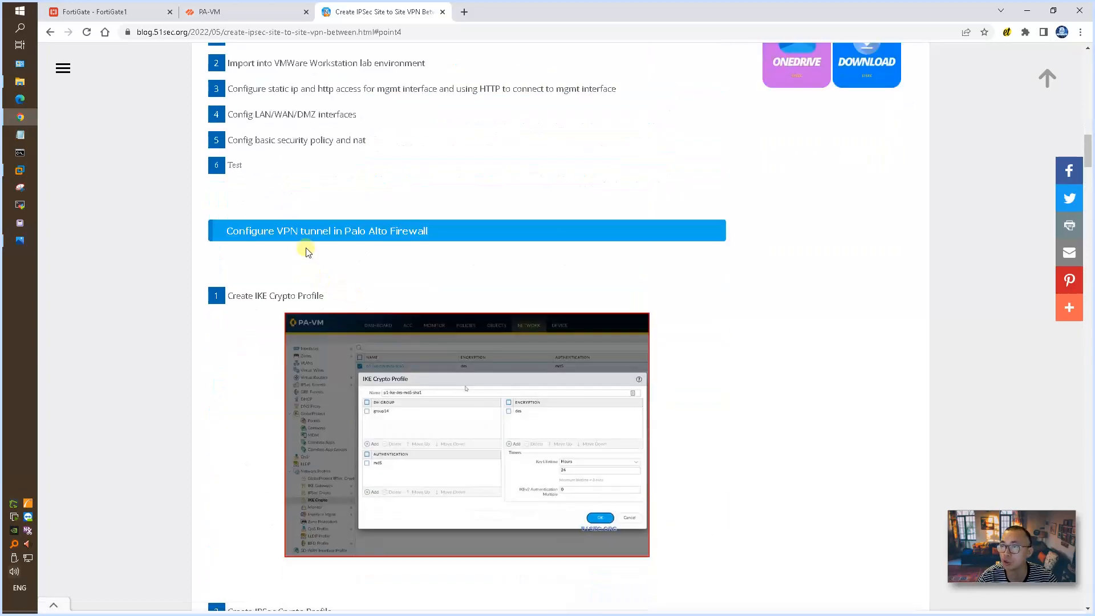
drag(277, 231, 411, 233)
click(365, 291)
scroll(365, 293, down, 1)
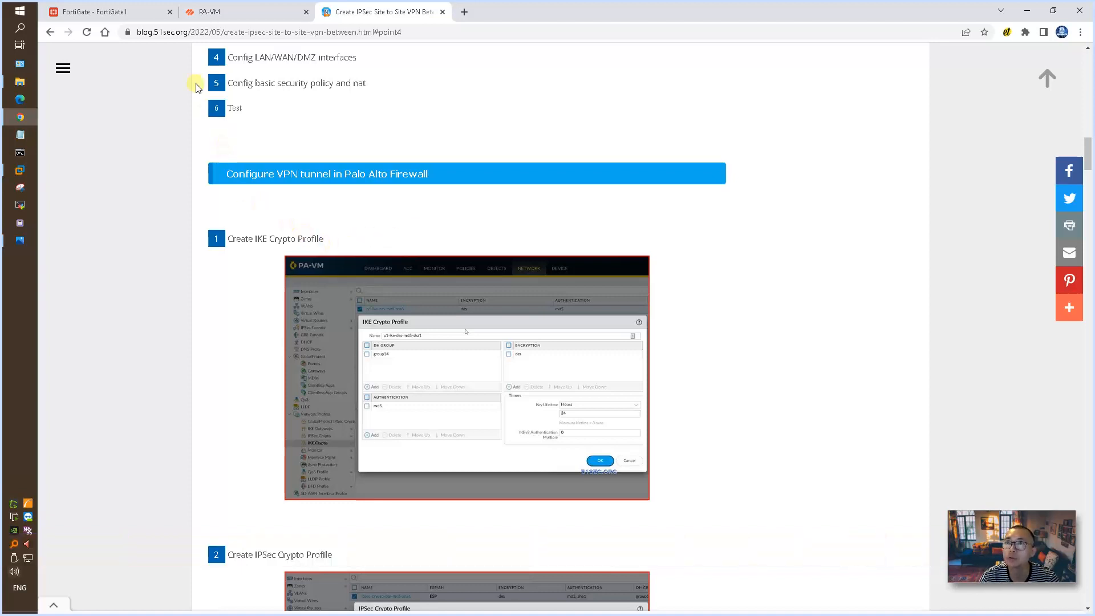
Step: Start a new IKE crypto profile named des-md5-dh5 on the Palo Alto firewall
click(204, 13)
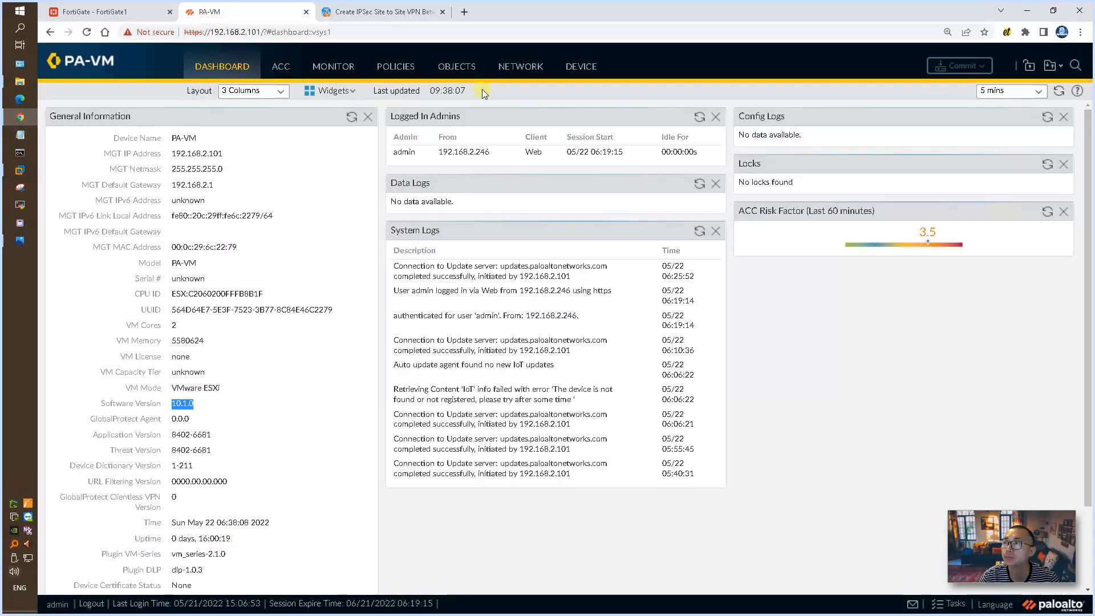
click(516, 74)
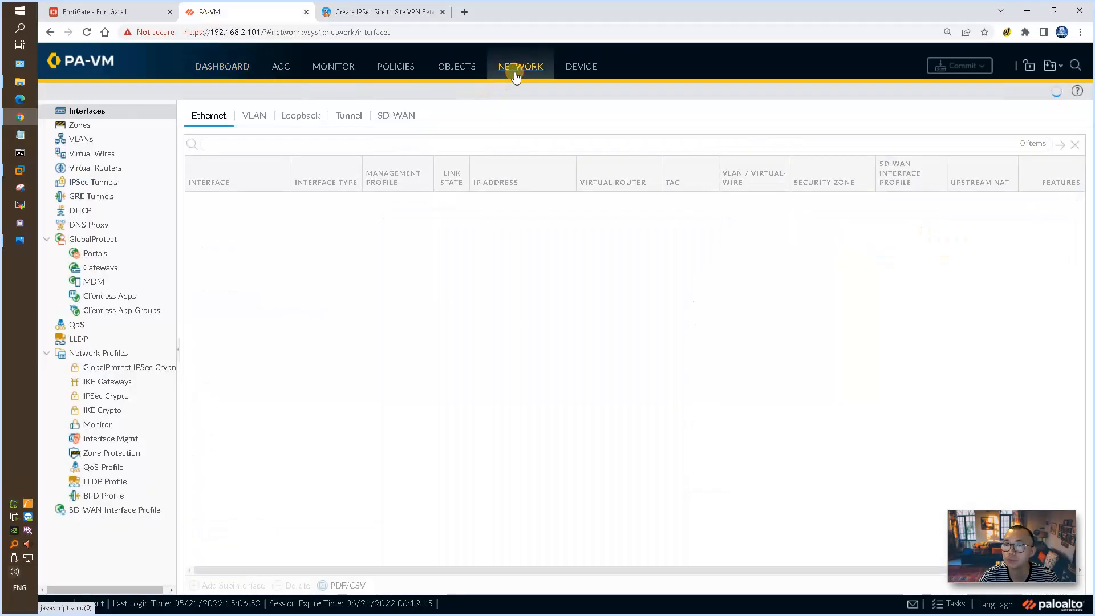
click(113, 418)
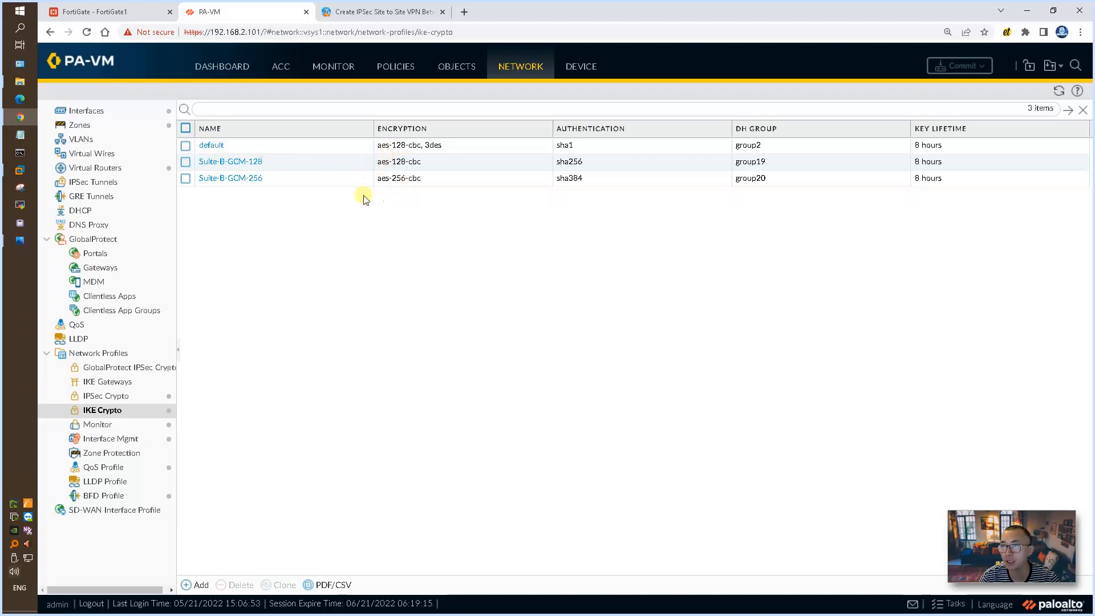
click(202, 584)
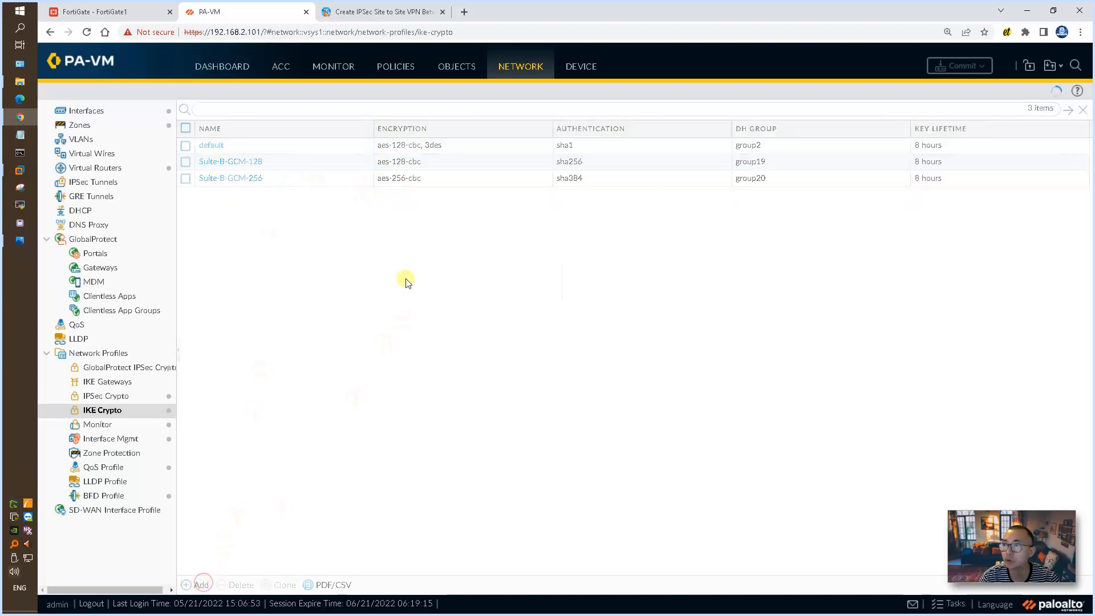
text(des-md5-dh5)
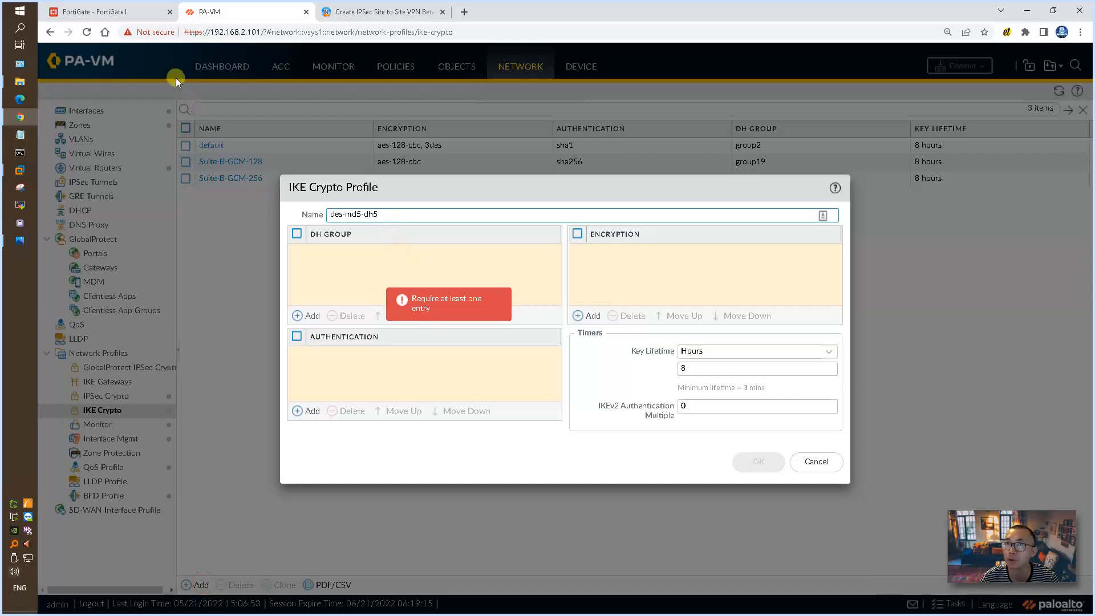
Step: Switch to the FortiGate and review the FG-2-PA tunnel's settings without changing them
click(137, 12)
click(126, 178)
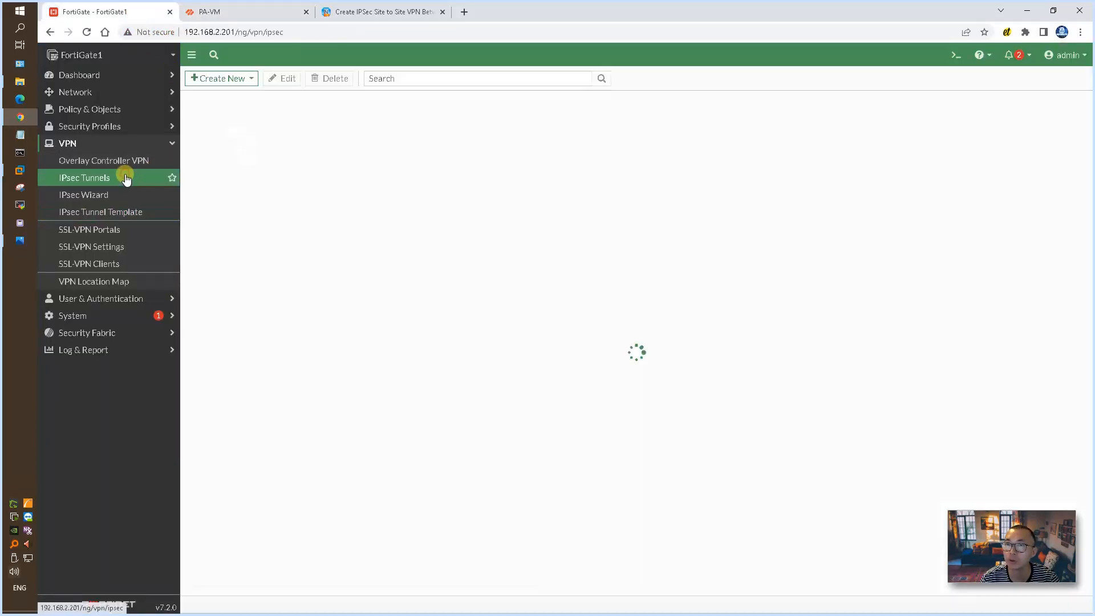
click(259, 146)
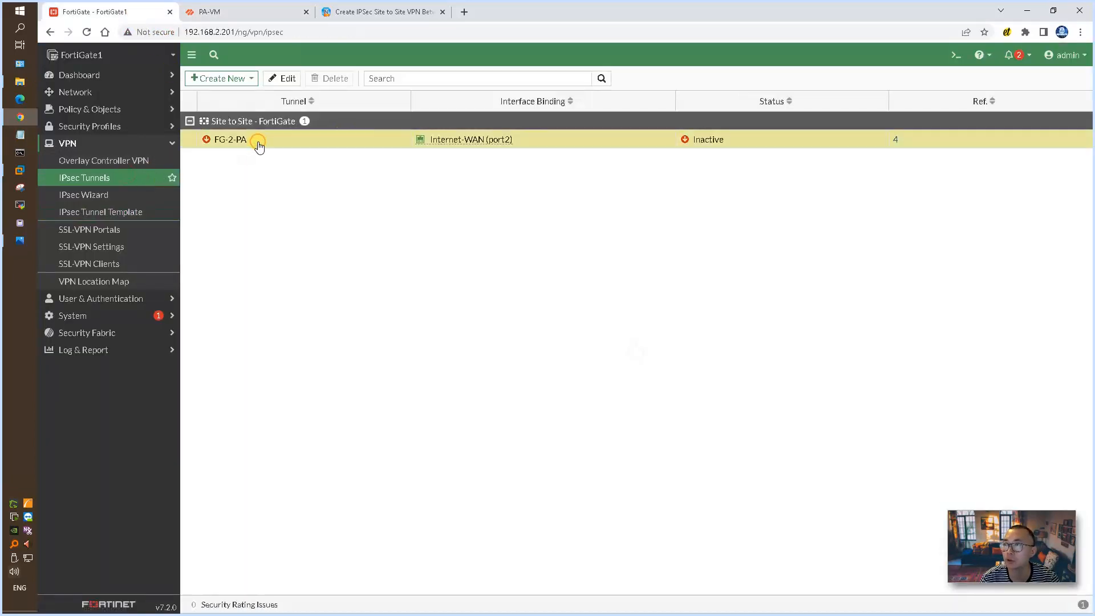
mouse_move(239, 144)
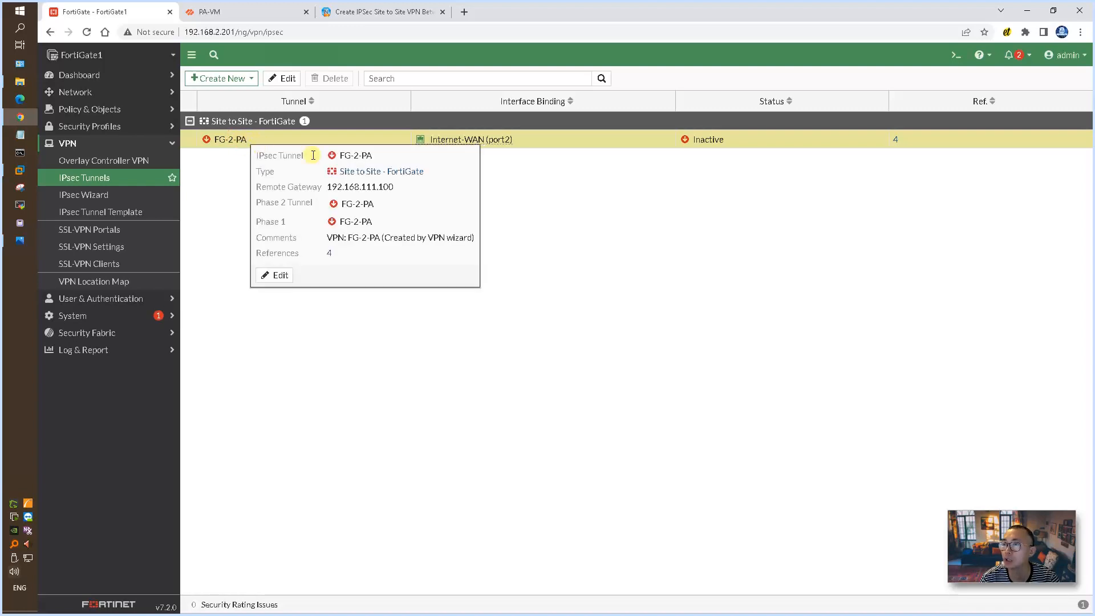
click(276, 275)
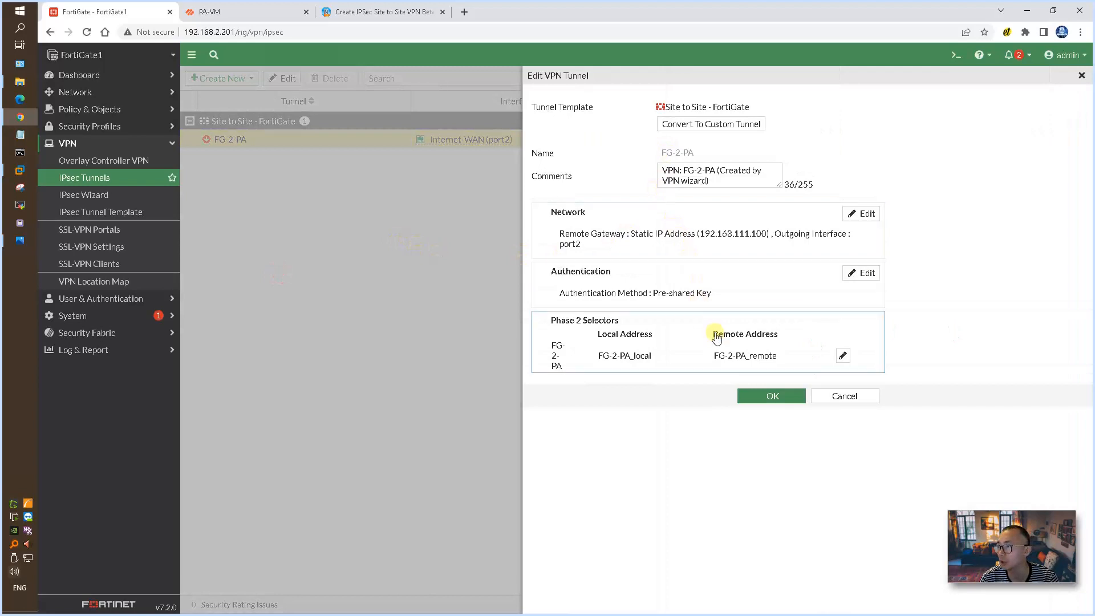
click(858, 405)
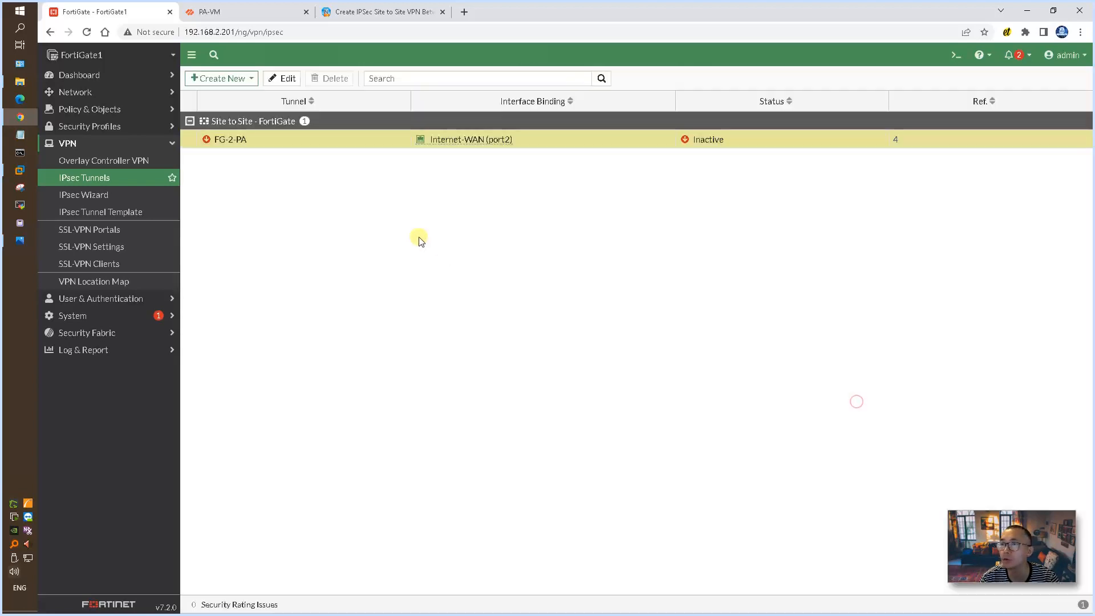
Step: Open the FG-2-PA tunnel for editing and convert it to a custom tunnel
mouse_move(239, 142)
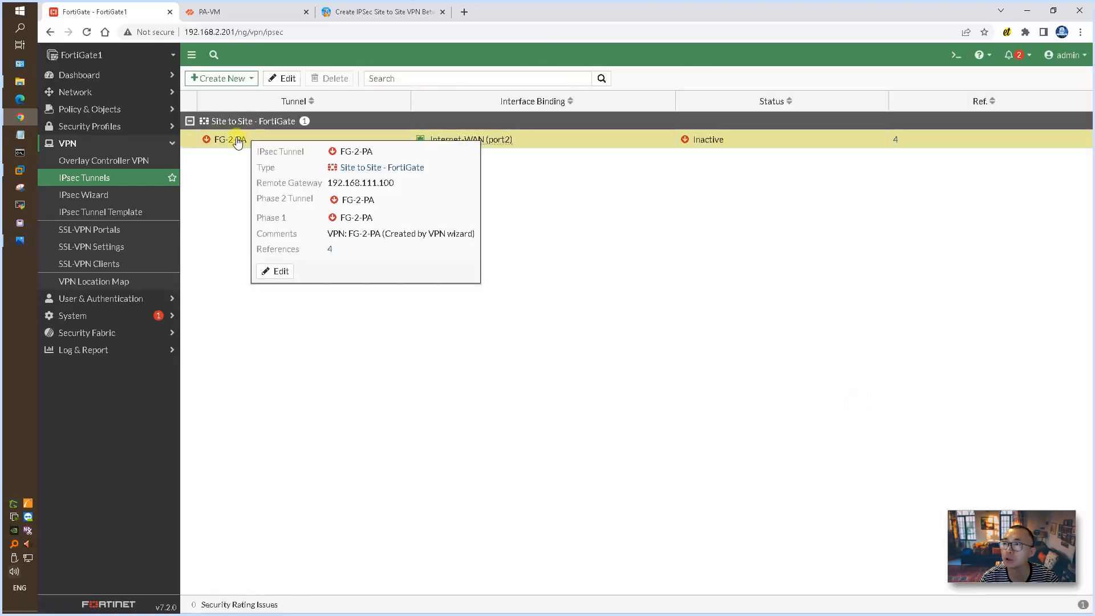
double_click(239, 141)
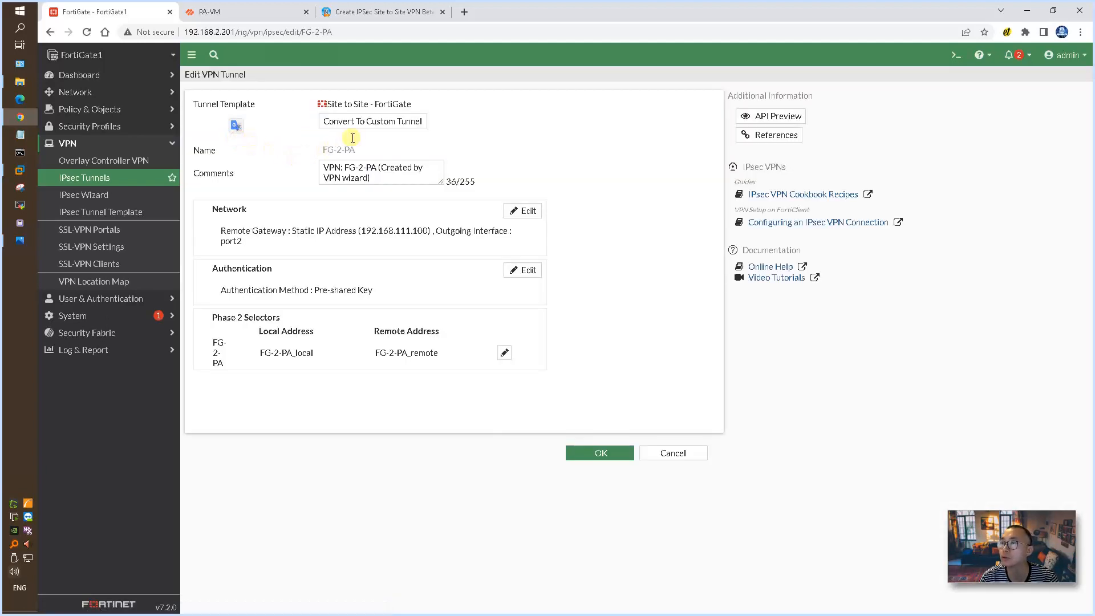
click(358, 121)
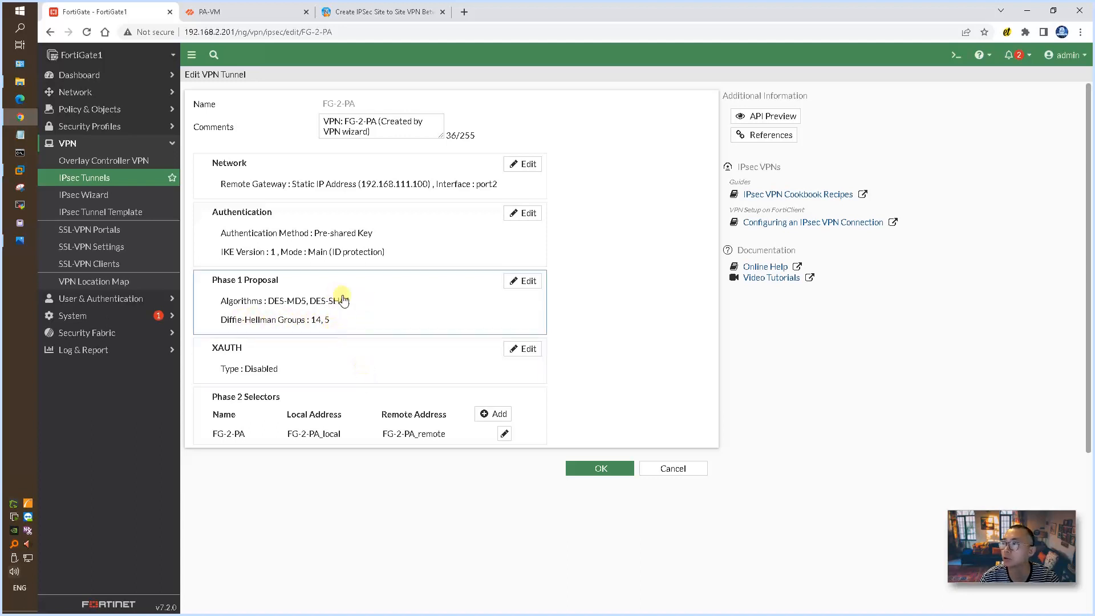
Step: Remove Diffie-Hellman group 14 from the advanced Phase 2 proposal of FG-2-PA and save the tunnel
click(504, 432)
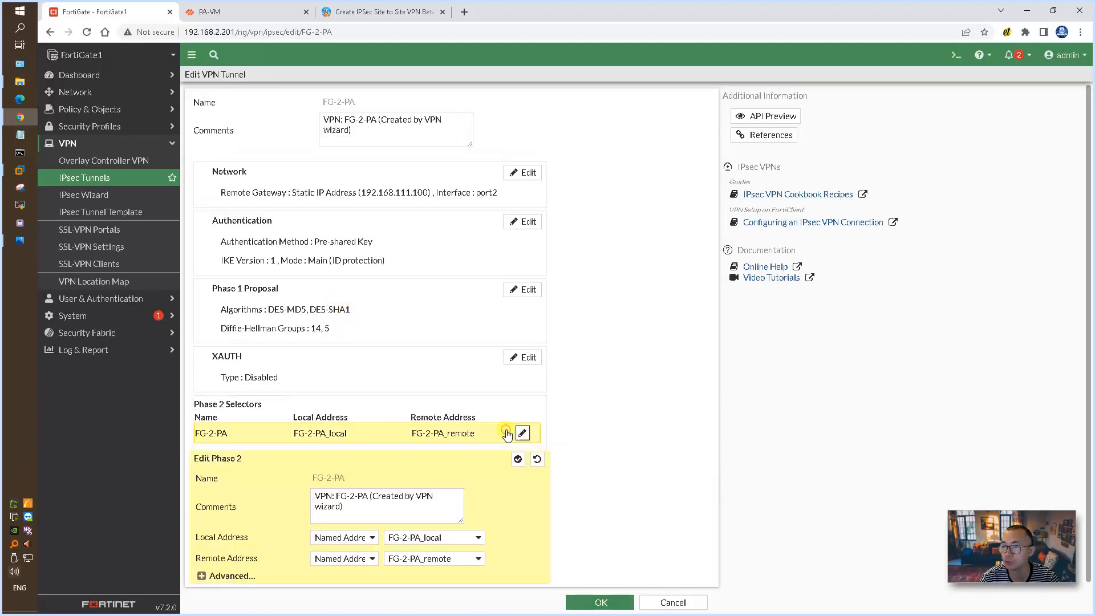
click(249, 569)
scroll(592, 482, down, 5)
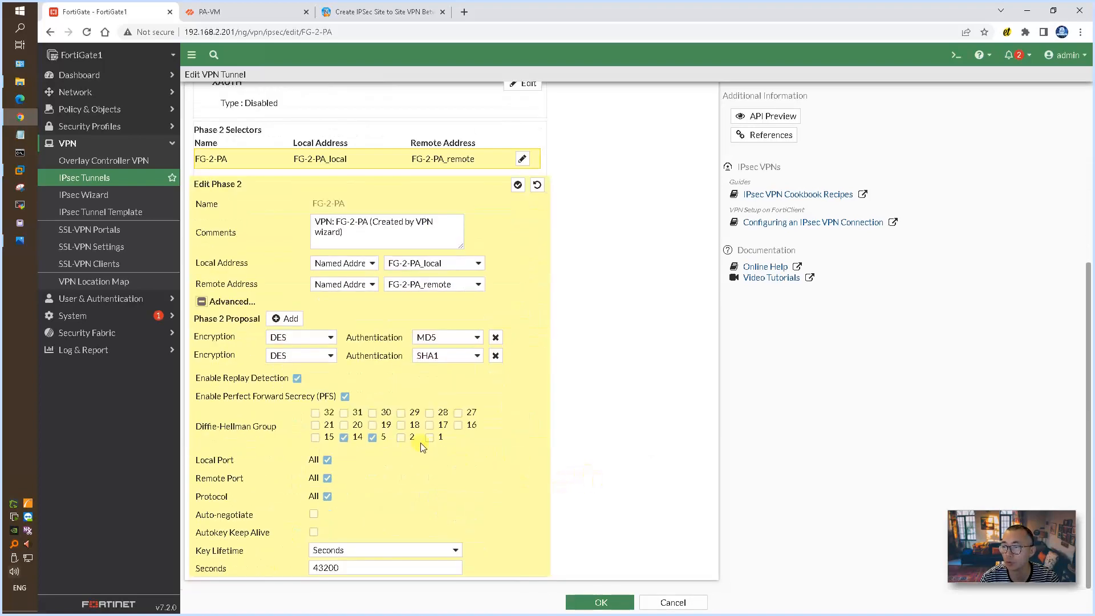
click(344, 437)
click(601, 602)
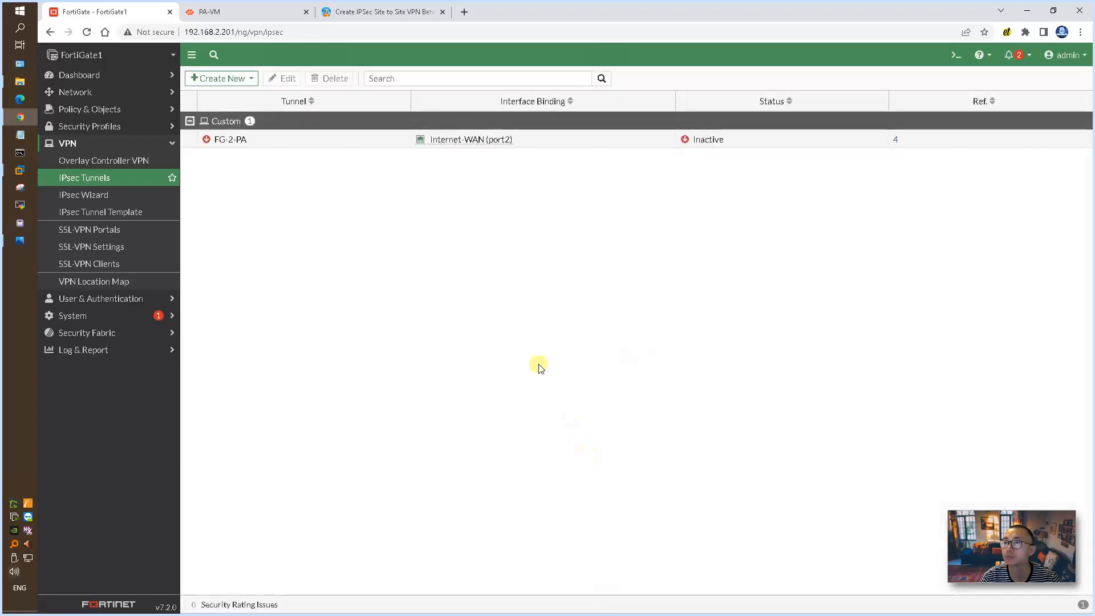
Step: Add DH group5, des encryption and md5 authentication to the des-md5-dh5 IKE crypto profile on the Palo Alto firewall
click(255, 17)
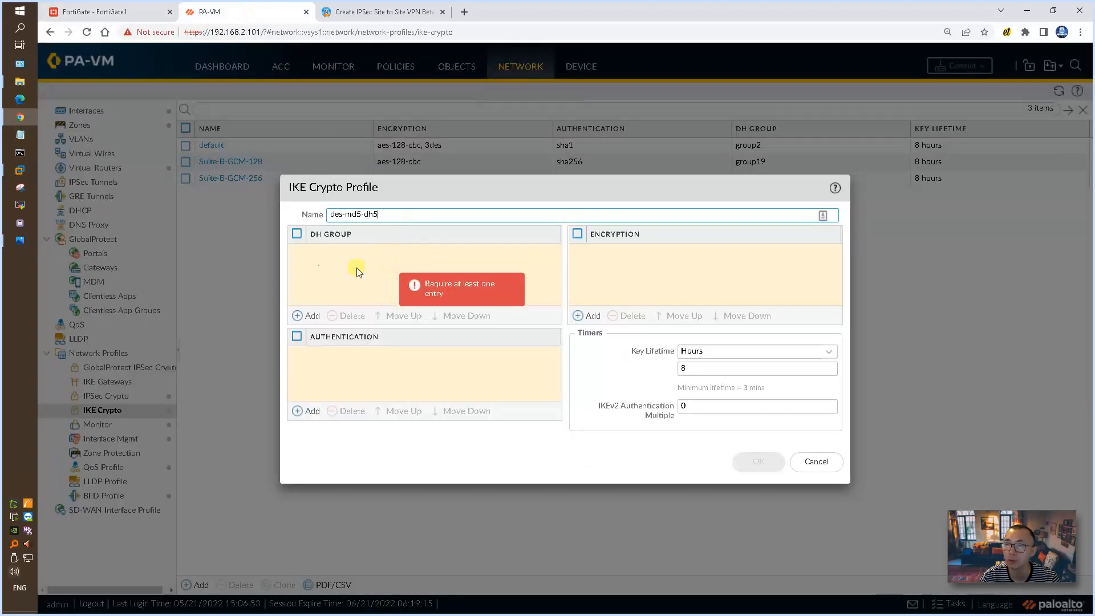
click(303, 316)
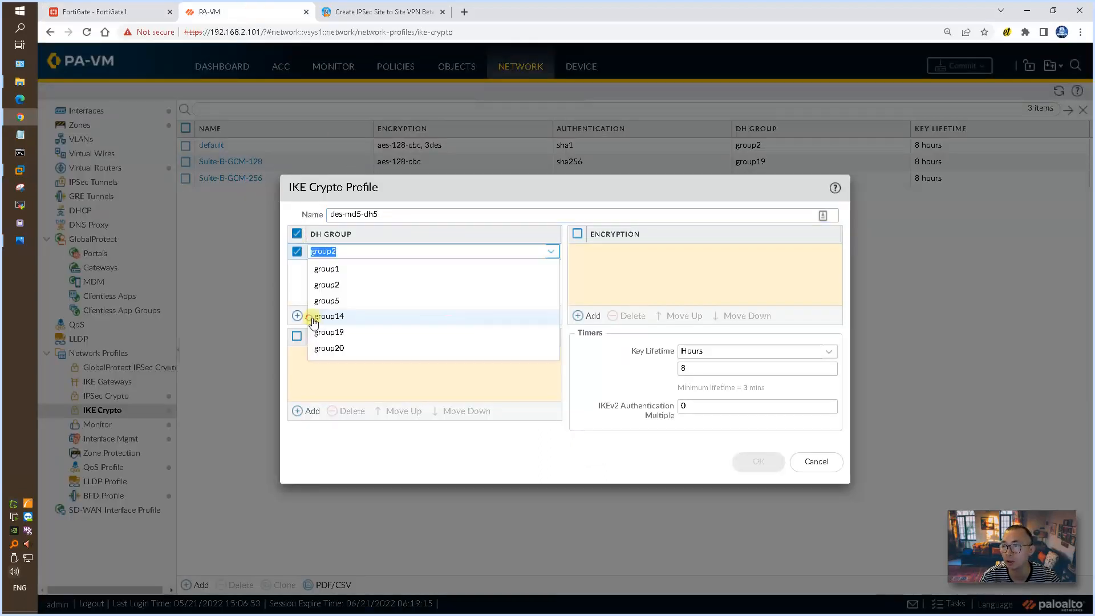
click(344, 301)
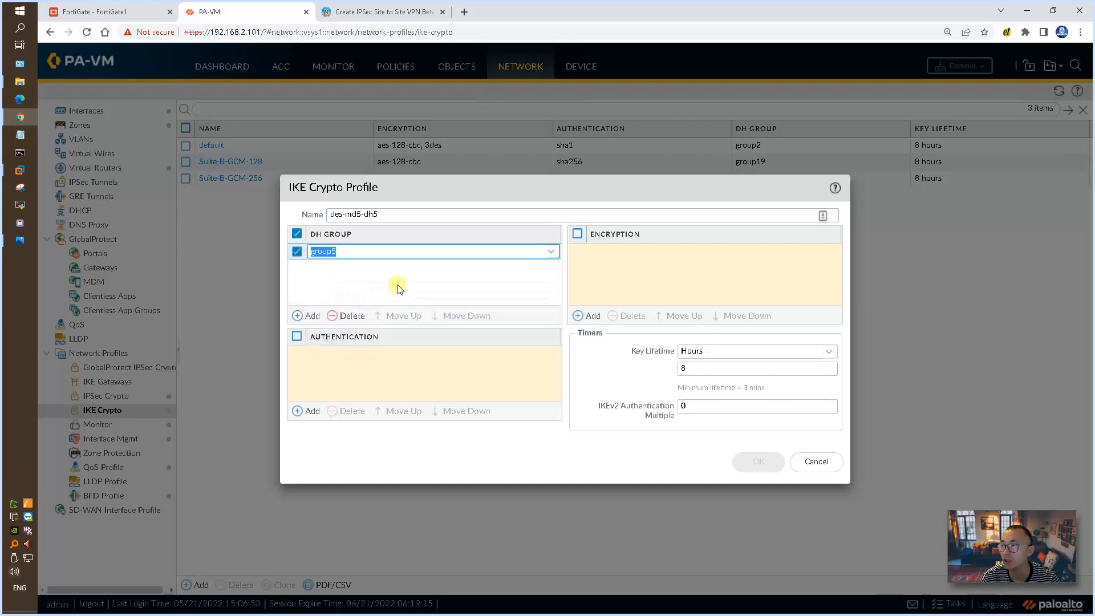
click(399, 284)
click(587, 316)
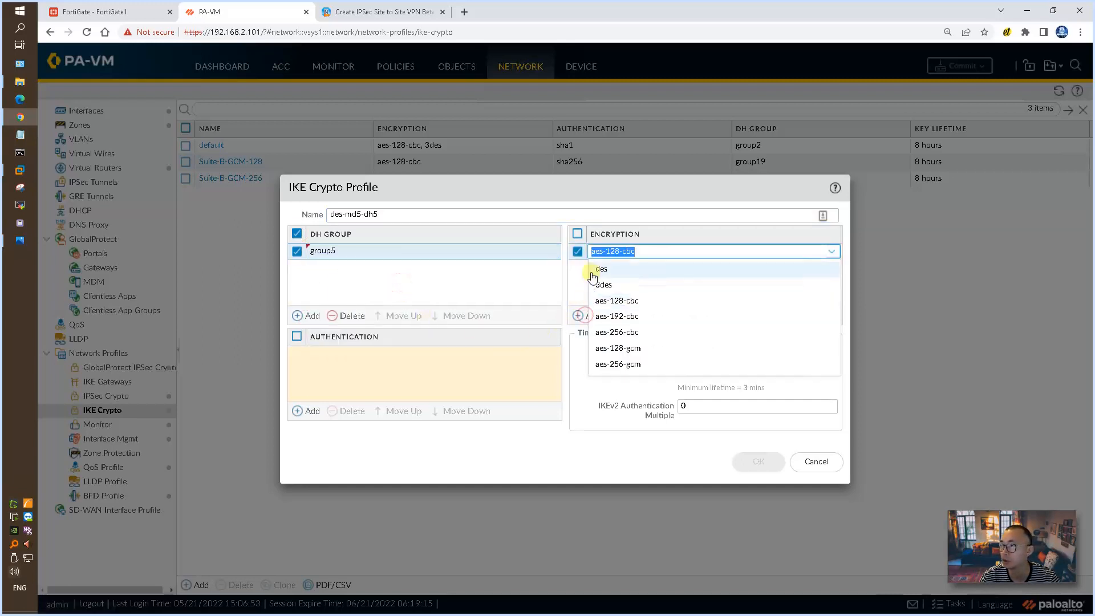
click(603, 269)
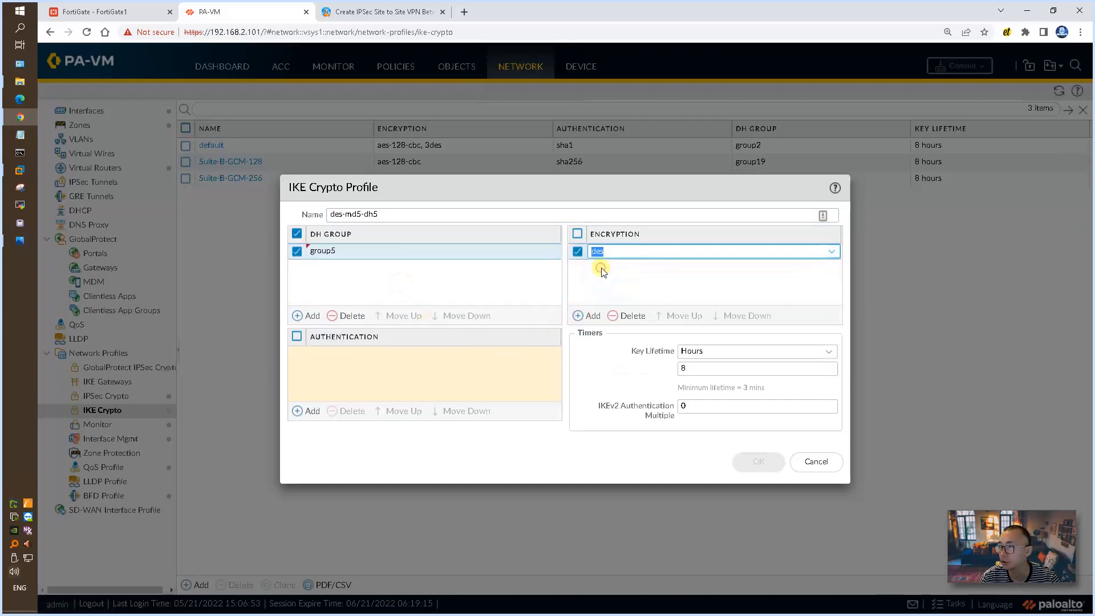
click(311, 404)
click(327, 385)
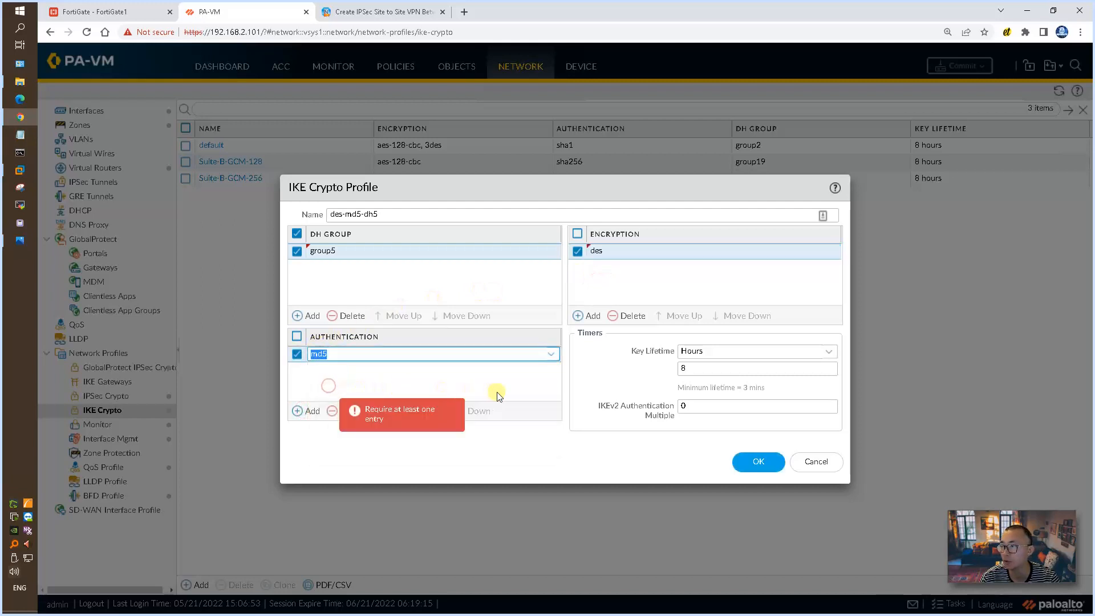
click(485, 375)
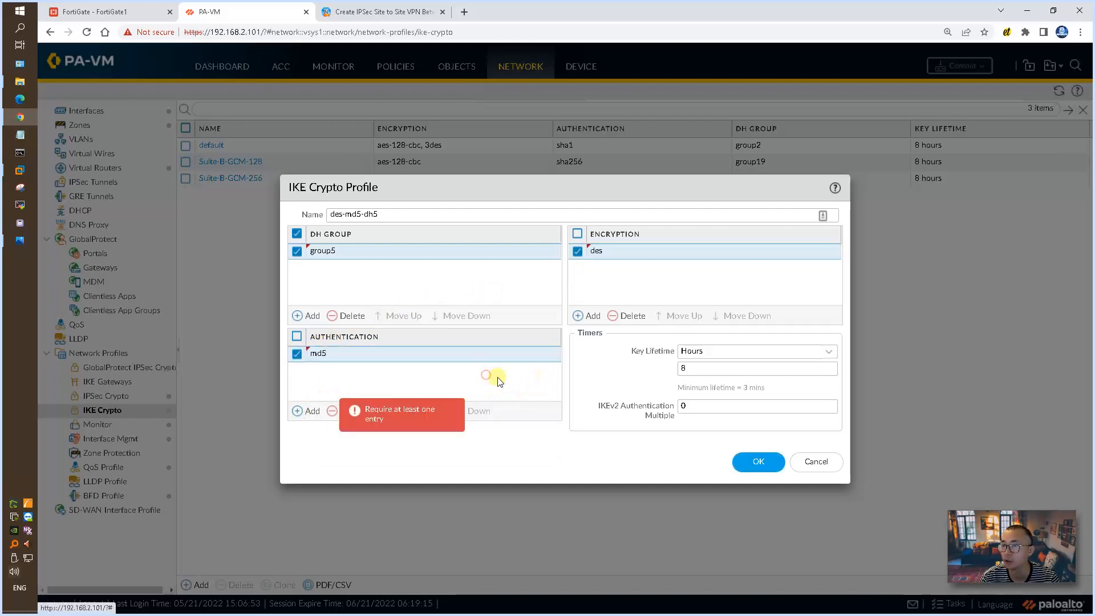
Step: Switch to the FortiGate and check the key lifetime in the FG-2-PA tunnel's Phase 1 proposal
drag(701, 367, 684, 368)
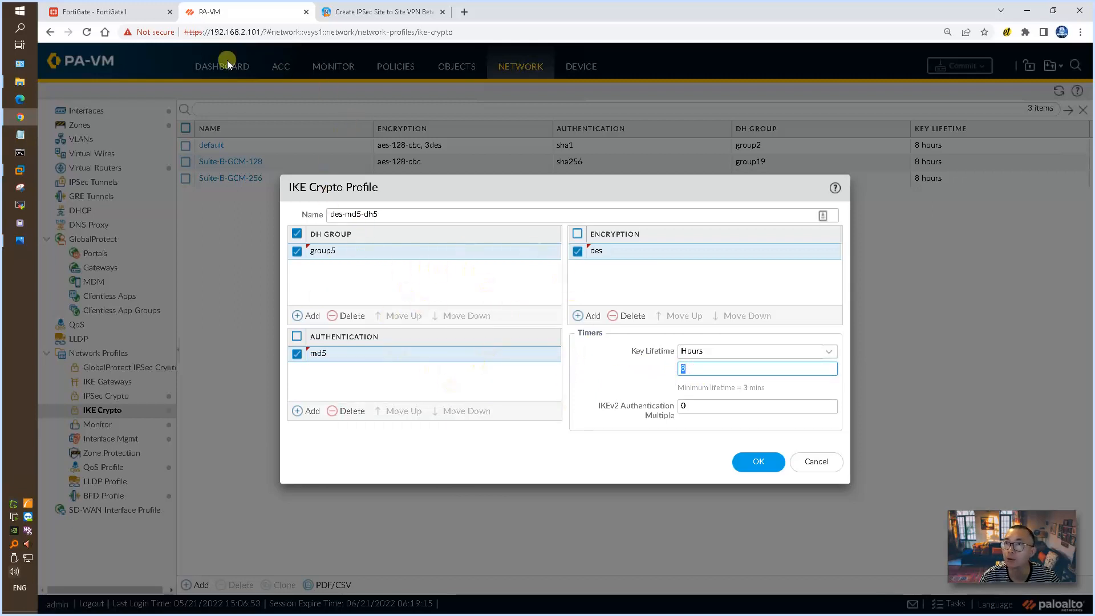
click(141, 16)
click(231, 141)
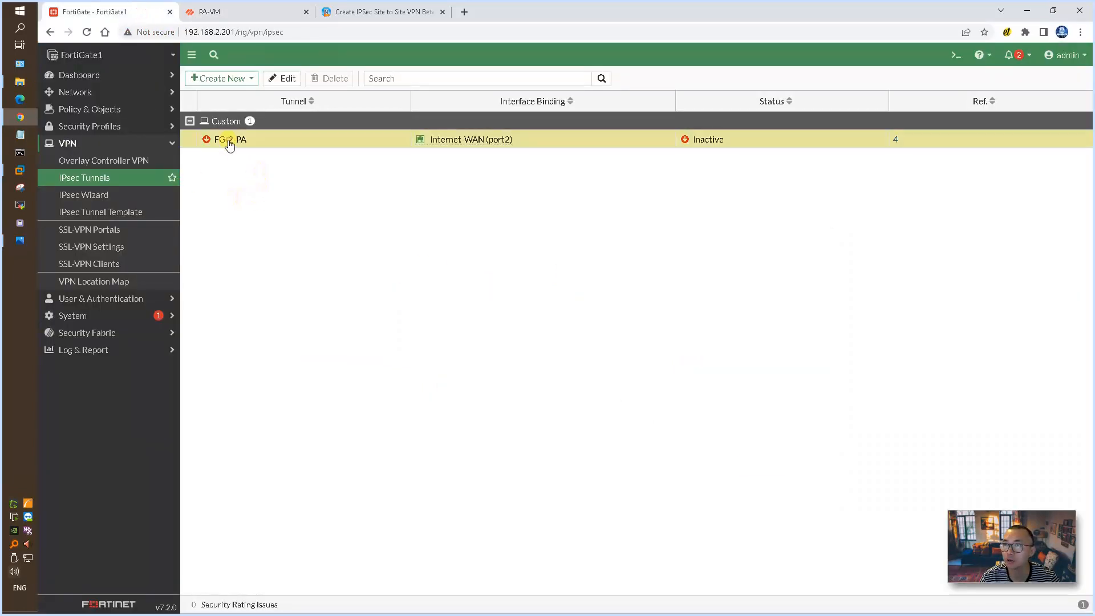
mouse_move(228, 142)
click(264, 280)
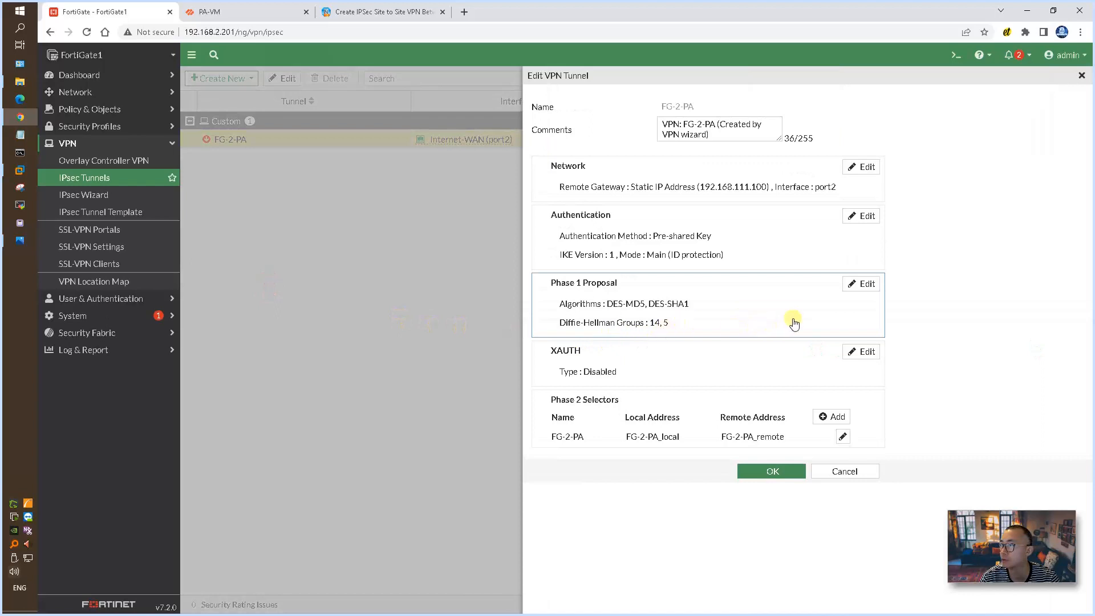
click(855, 285)
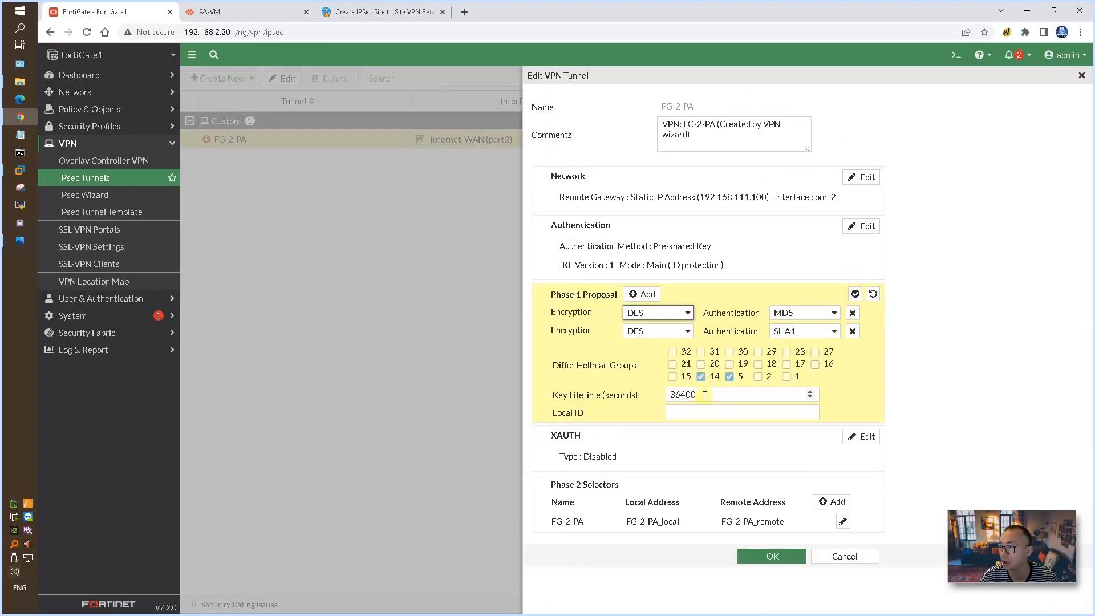
drag(704, 394, 662, 398)
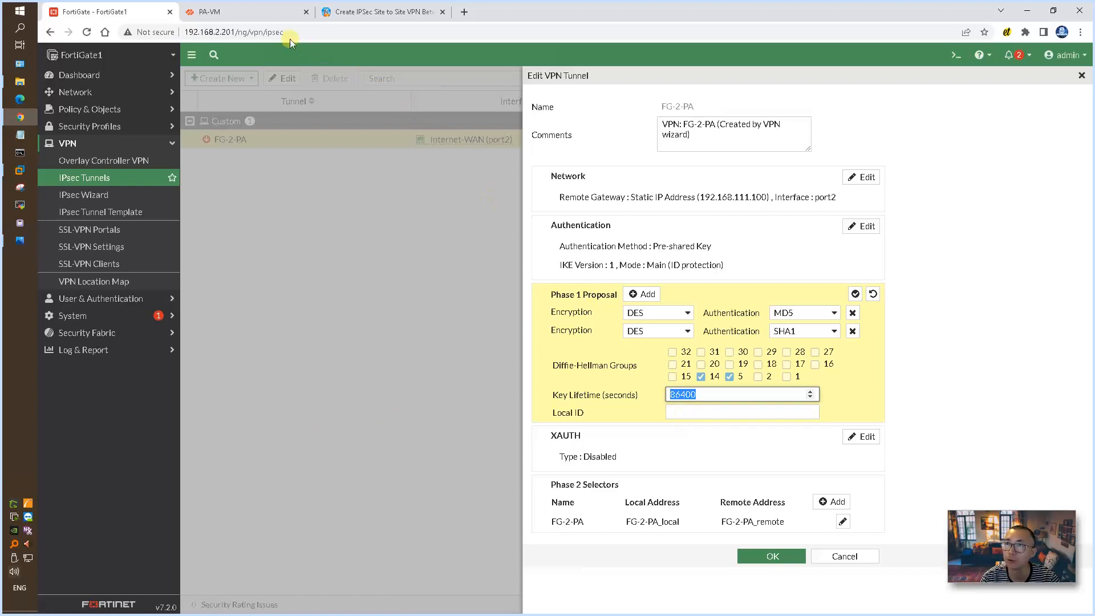
Step: Set the key lifetime of the des-md5-dh5 IKE crypto profile on the Palo Alto firewall to 24 hours and save the profile
click(275, 15)
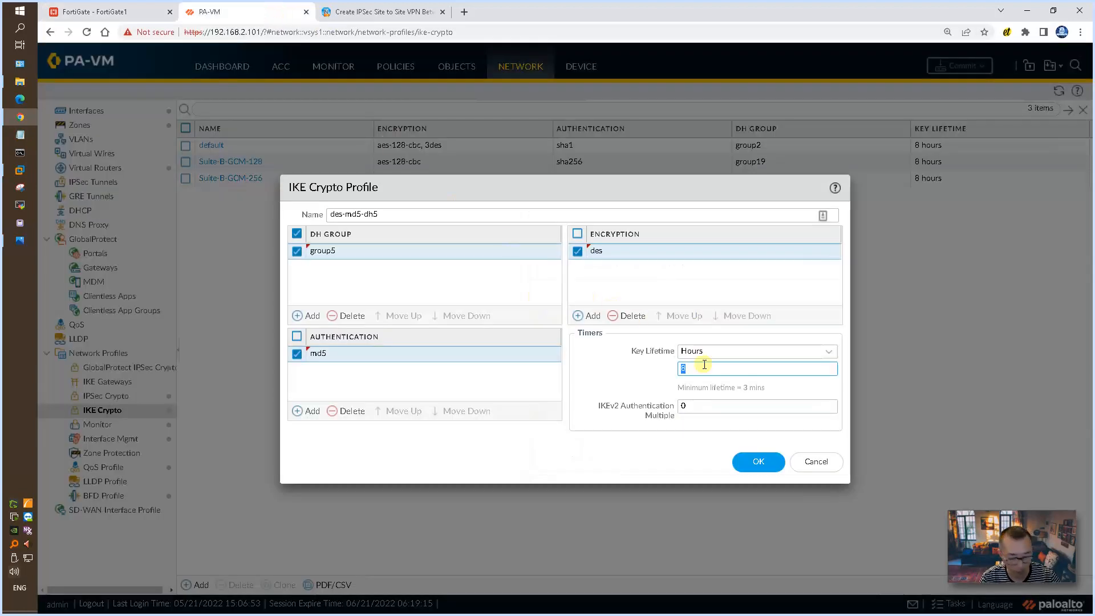
text(24)
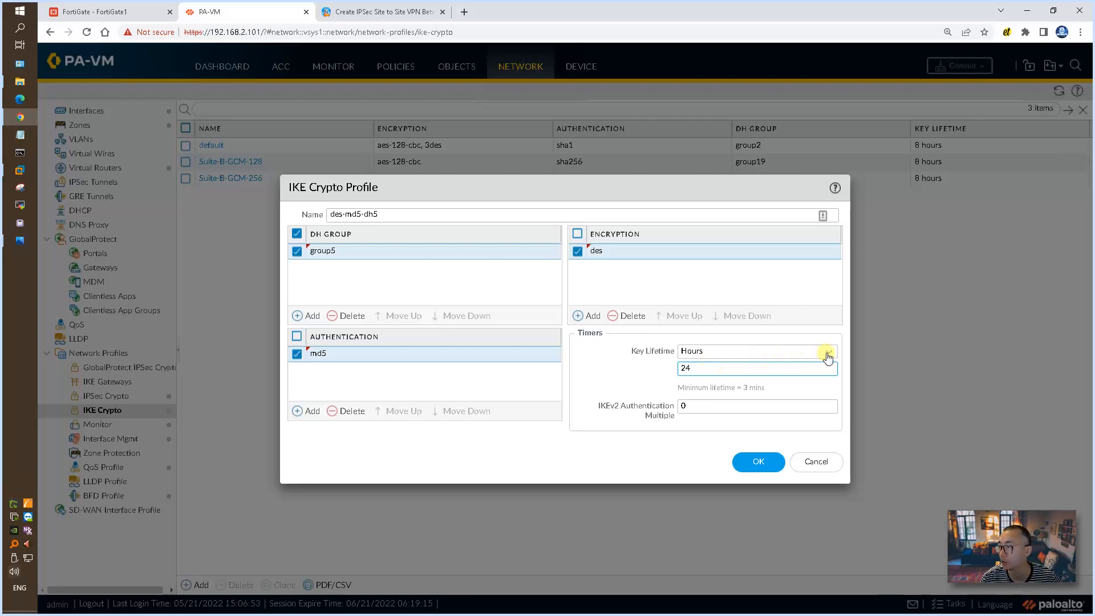
click(761, 352)
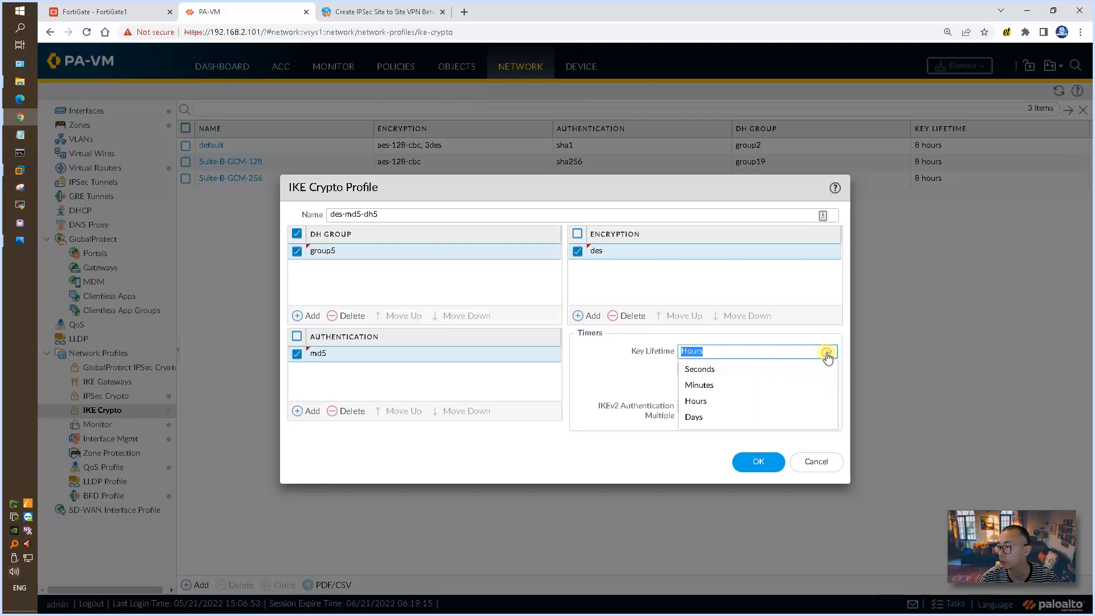
click(770, 336)
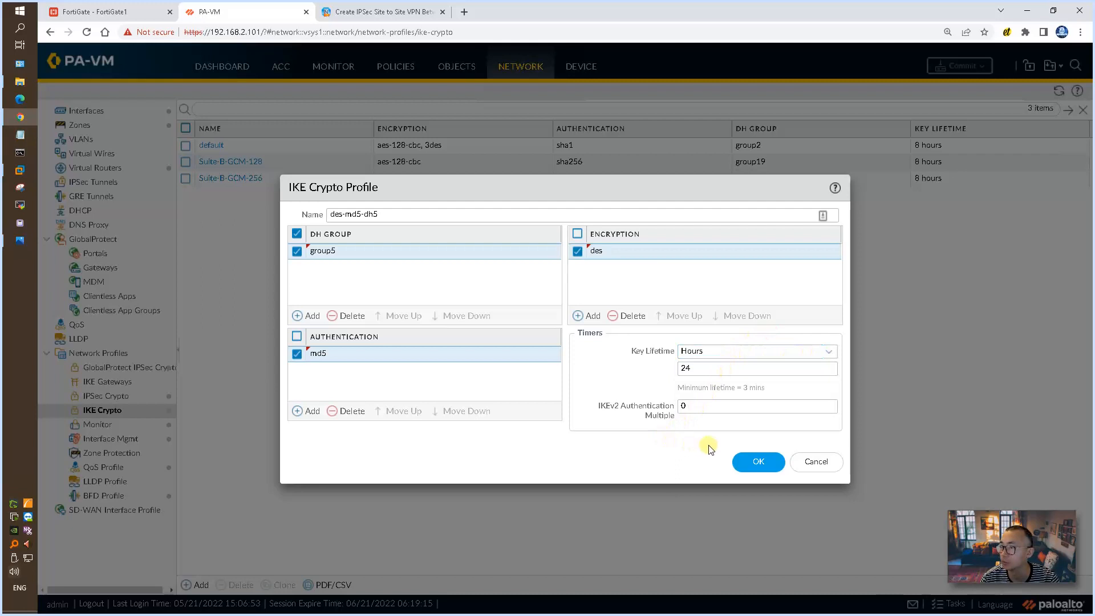
click(758, 461)
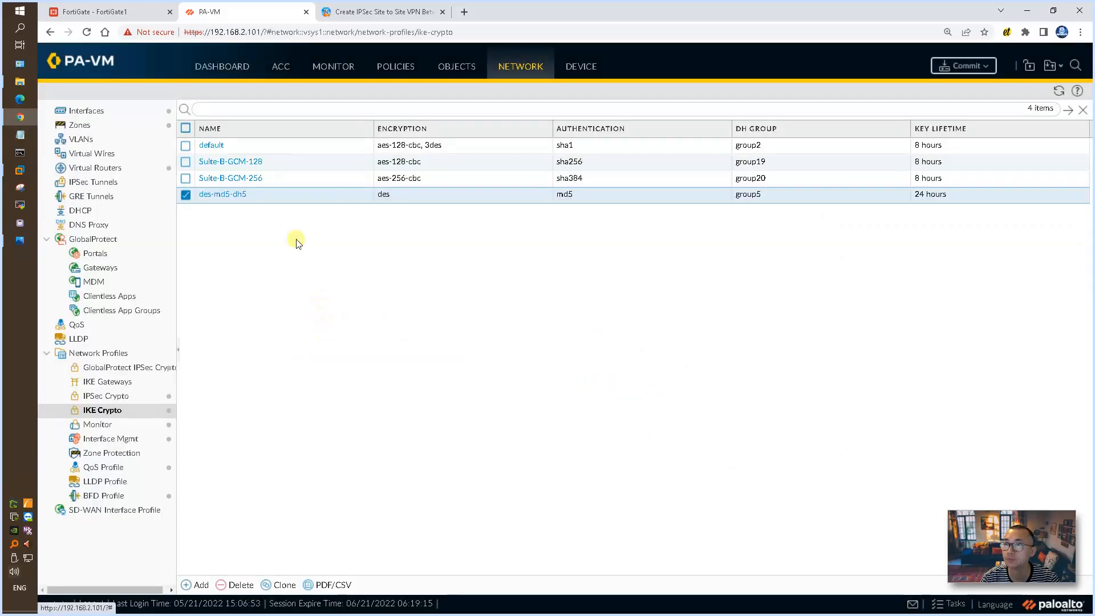
Step: Switch to the blog guide and look up its step for creating the IPSec crypto profile
click(377, 16)
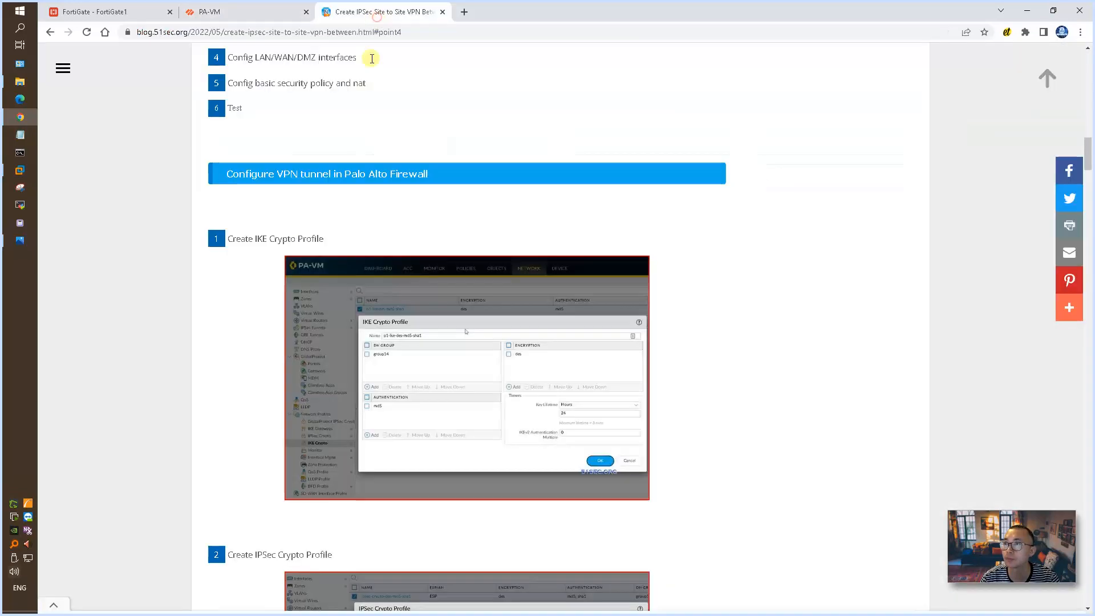
scroll(302, 224, down, 5)
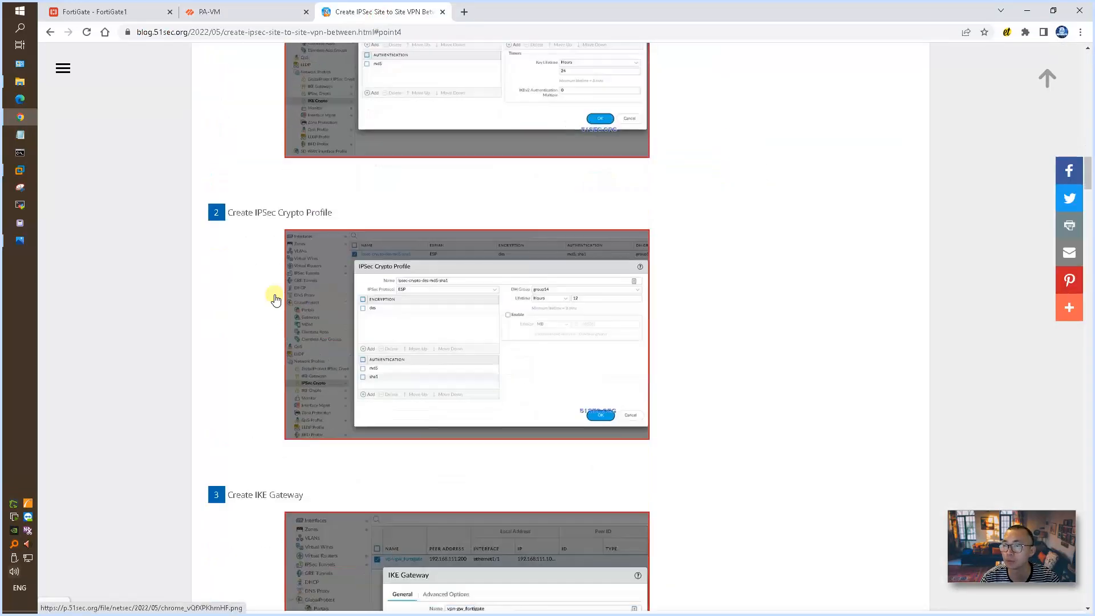
drag(252, 213, 333, 211)
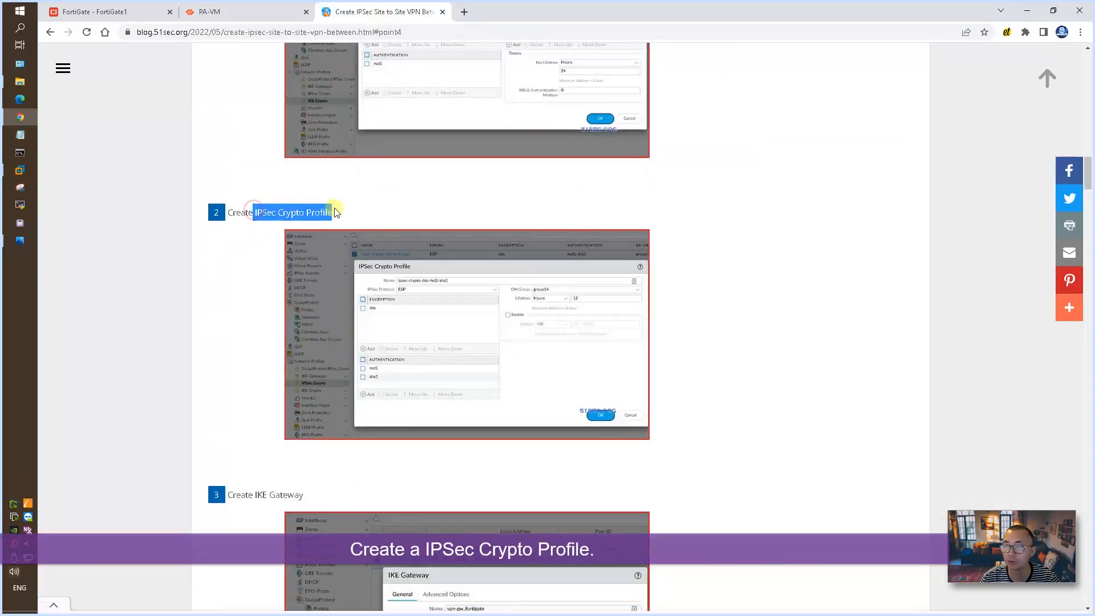
Step: Start a new IPSec crypto profile named des-md5-dh5 on the Palo Alto firewall
click(204, 13)
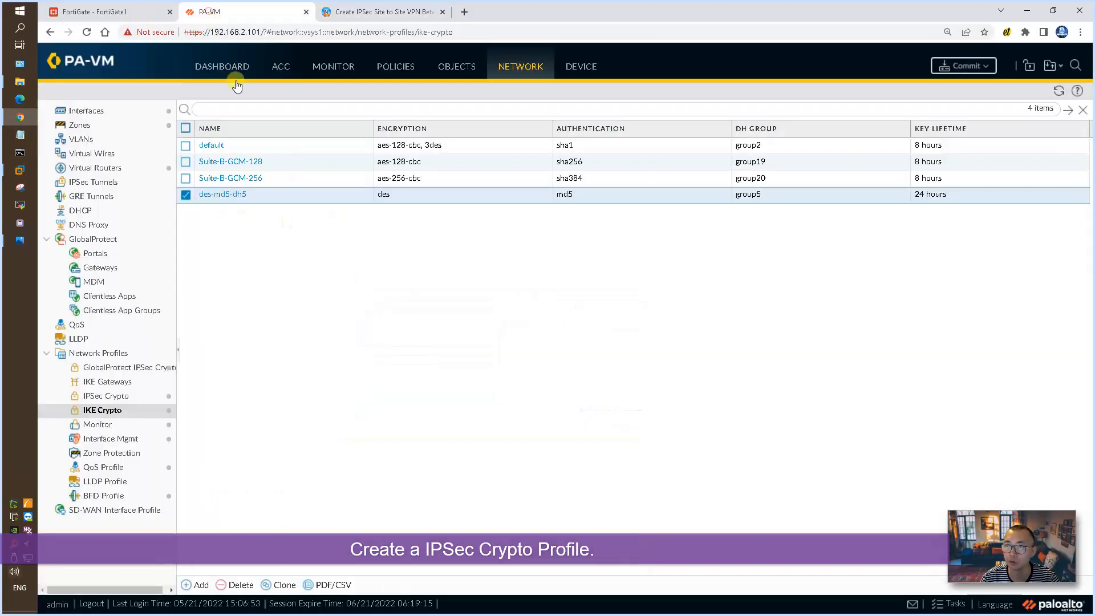
click(123, 397)
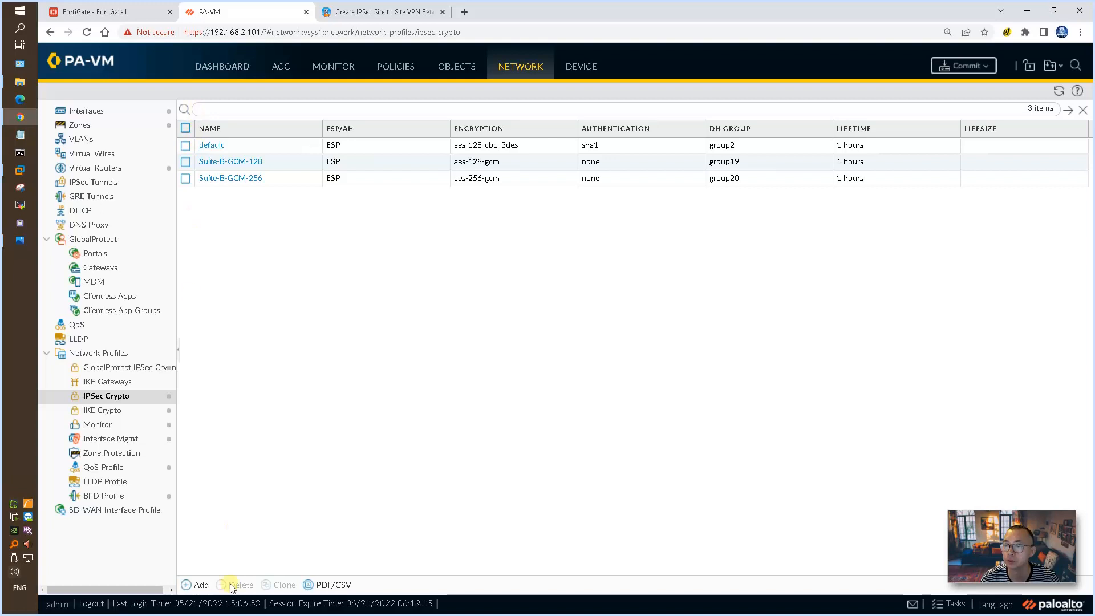
click(197, 585)
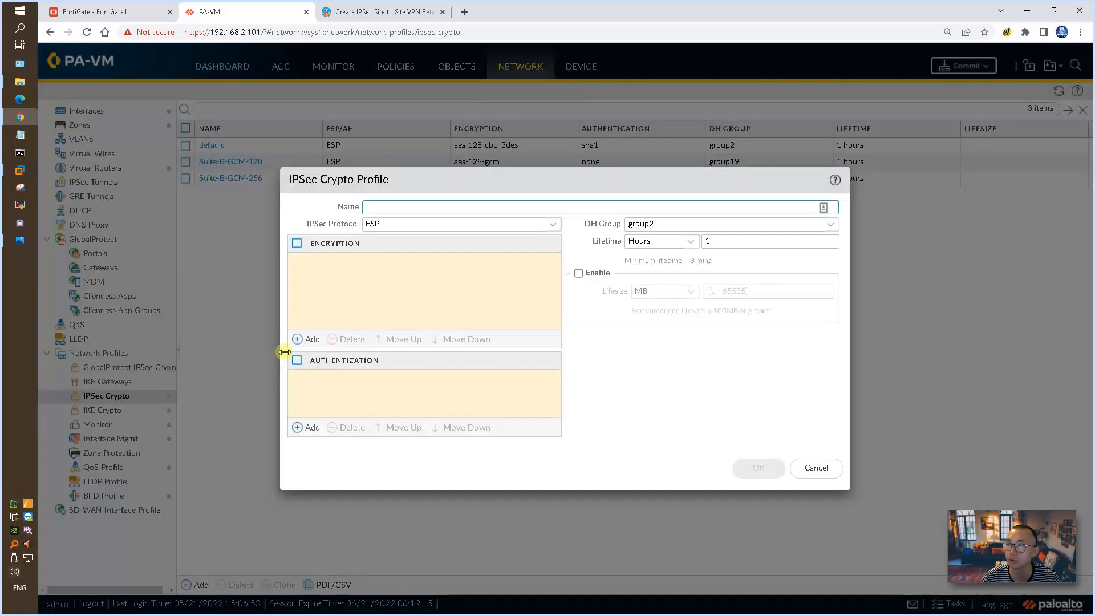
click(392, 212)
text(d)
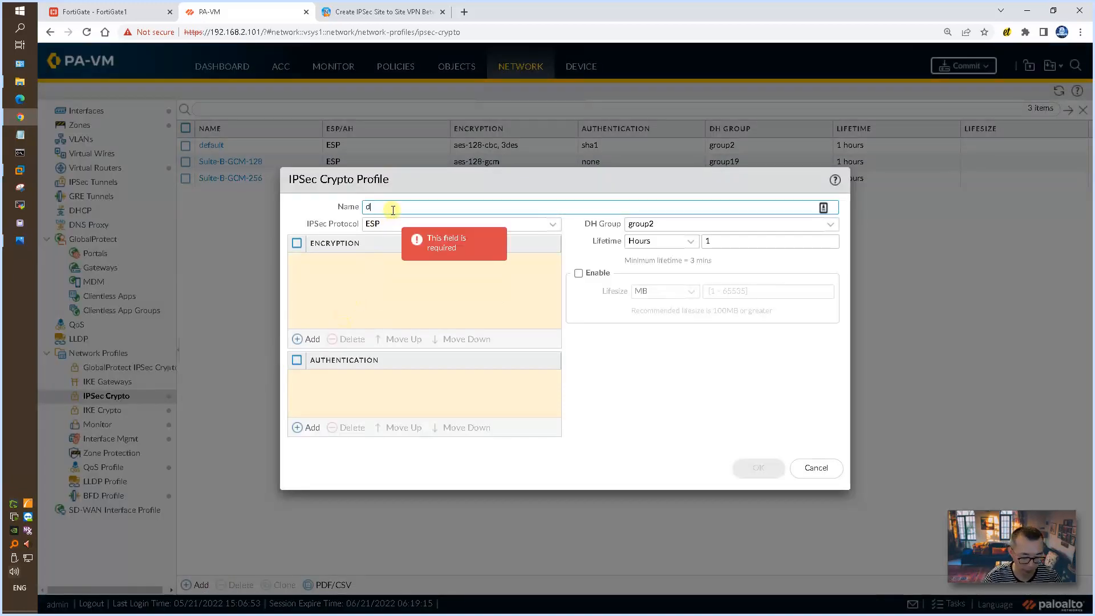
text(es-md5-dh5)
Step: Add des encryption and md5 authentication to the IPSec crypto profile and set its lifetime unit to seconds
click(309, 339)
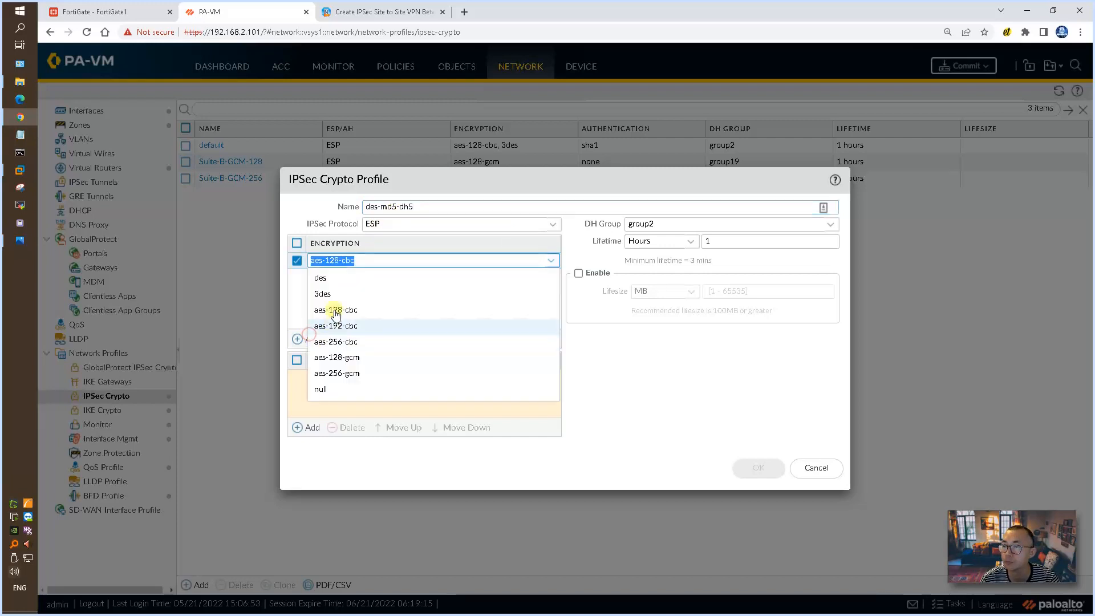
click(319, 278)
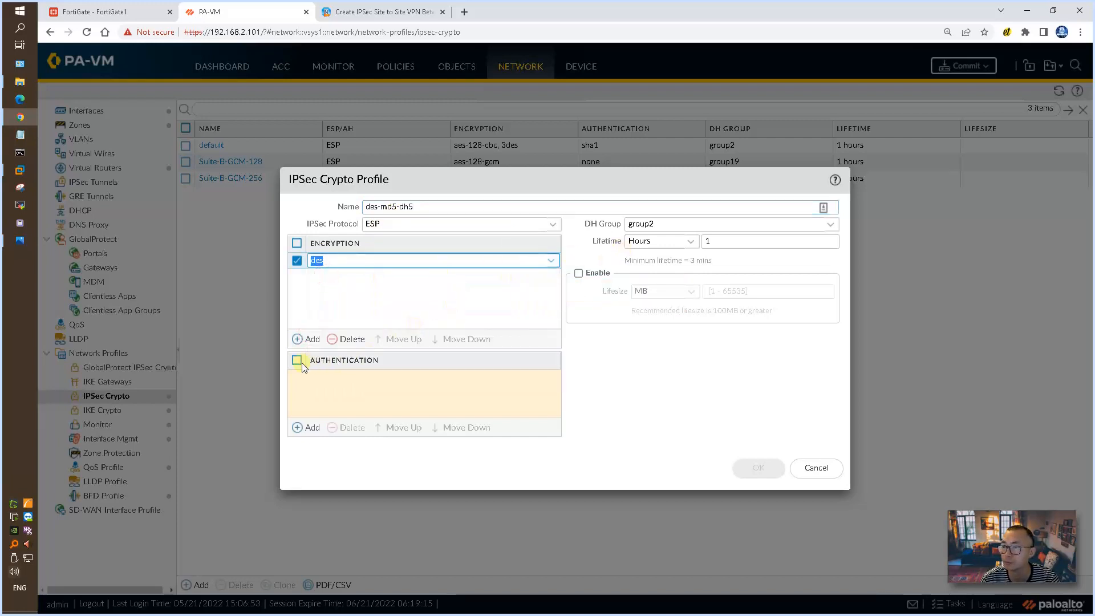
click(308, 427)
click(339, 397)
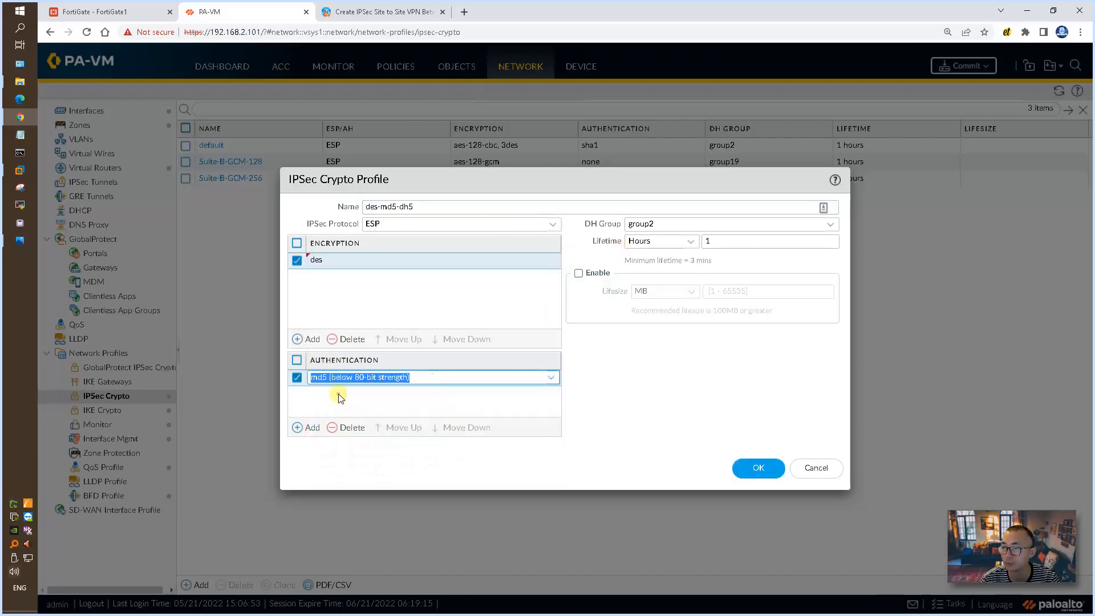
click(691, 242)
click(673, 257)
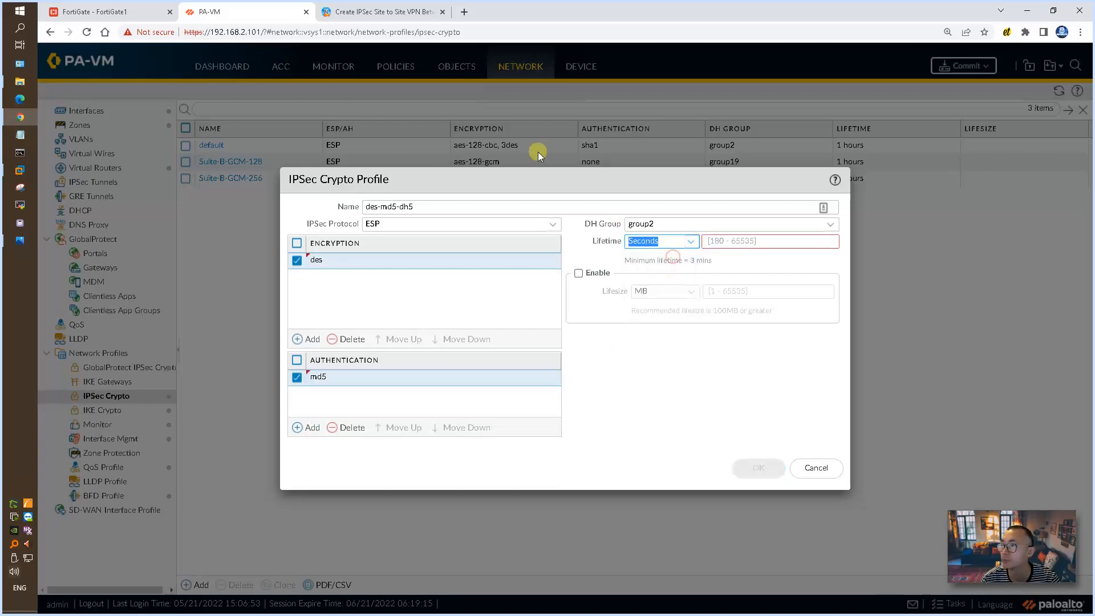
Step: Switch to the FortiGate and copy the key lifetime from the advanced Phase 2 settings of FG-2-PA
click(121, 10)
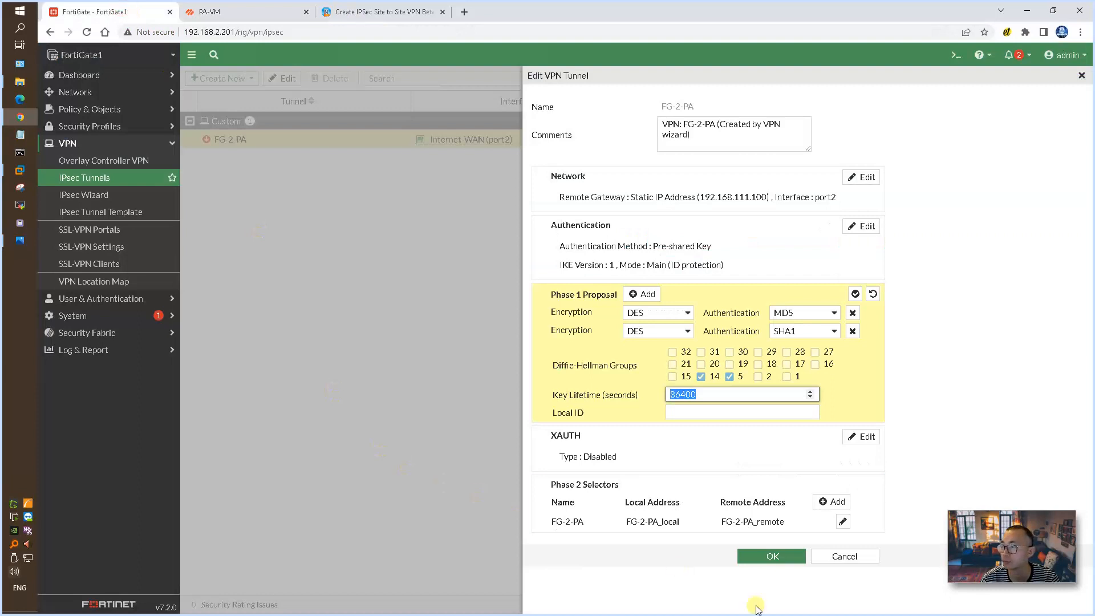
click(839, 526)
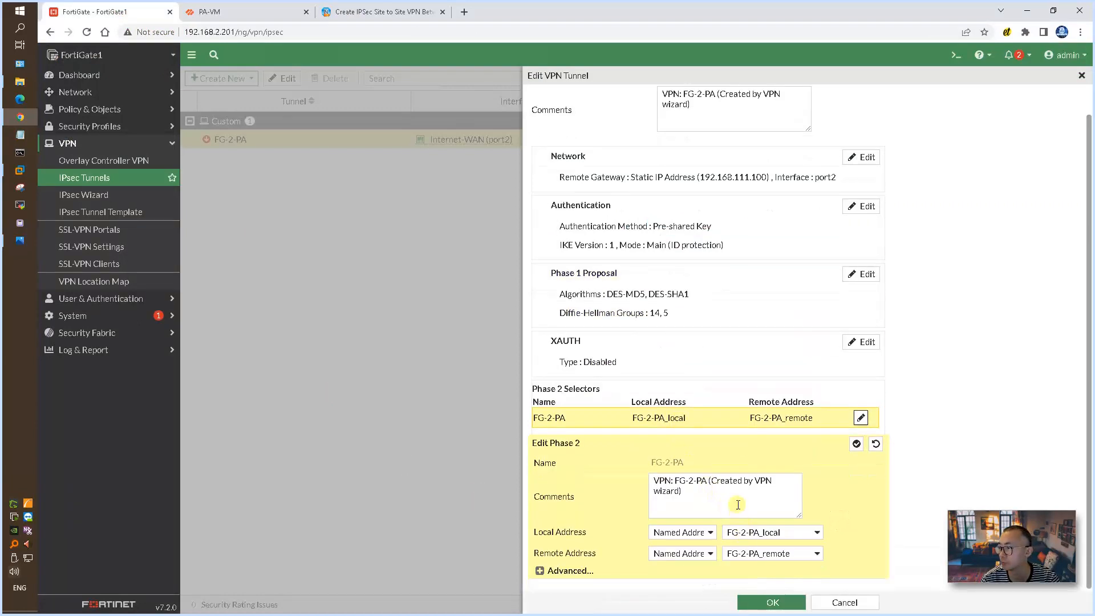
click(567, 570)
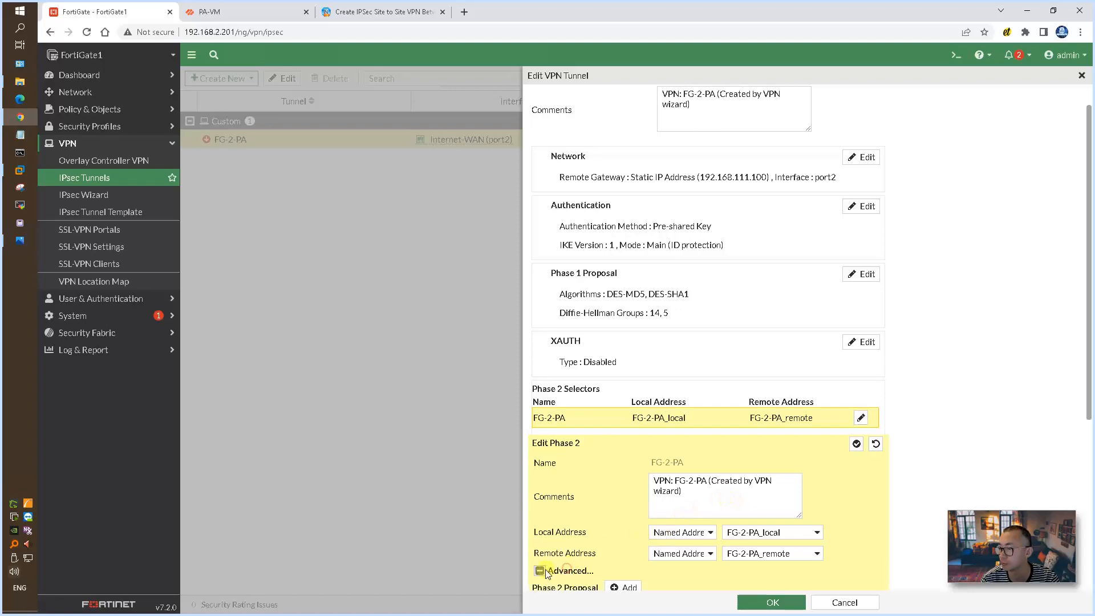
double_click(699, 568)
key(ctrl+c)
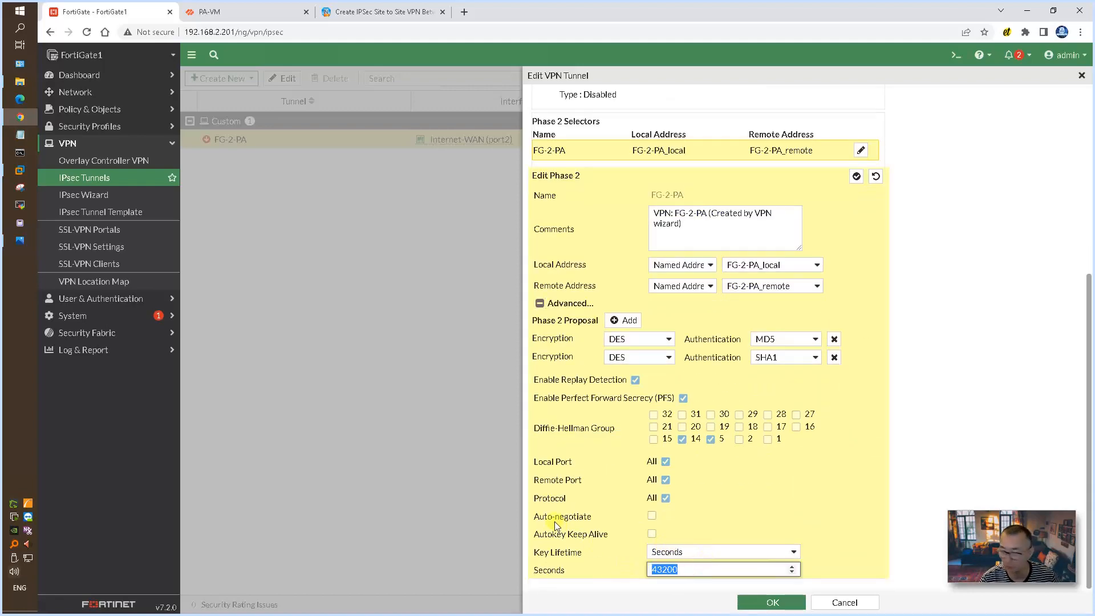
Step: Set the lifetime of the des-md5-dh5 IPSec crypto profile on the Palo Alto firewall to 43200 seconds and save it
click(360, 13)
click(244, 9)
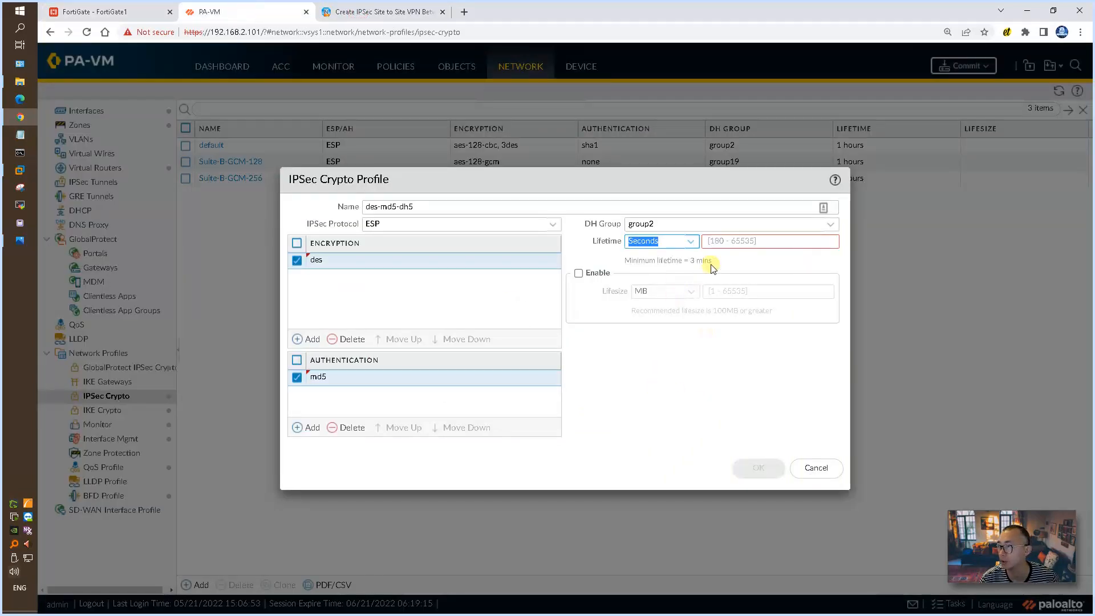
click(732, 240)
key(ctrl+v)
click(757, 467)
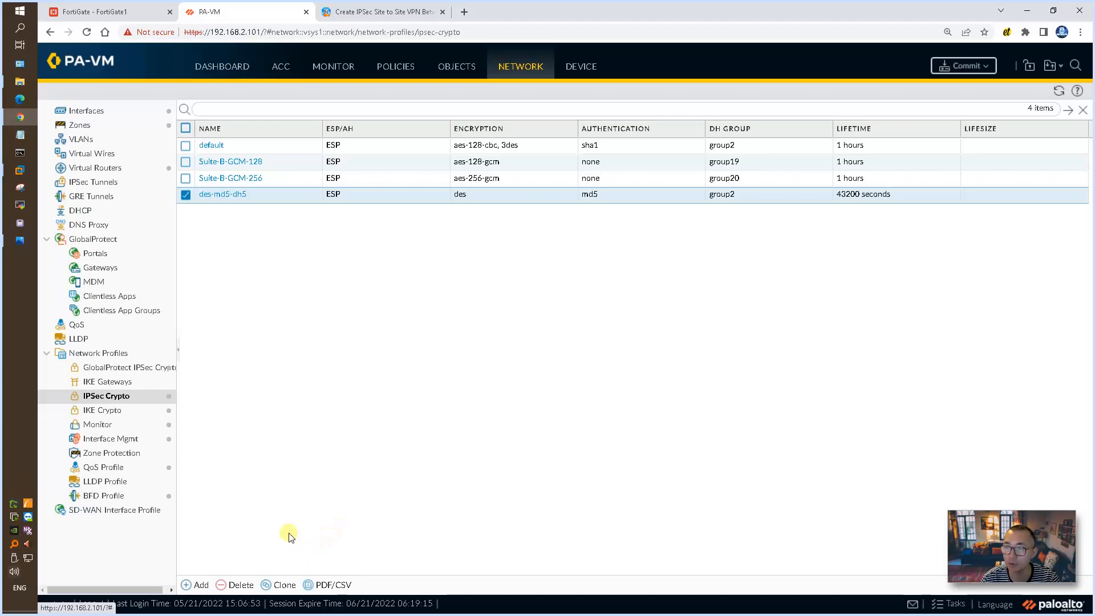
Step: Consult the blog guide's IKE gateway step and start a new IKE gateway named ike-gw-1 on the Palo Alto firewall
click(387, 16)
scroll(427, 188, down, 5)
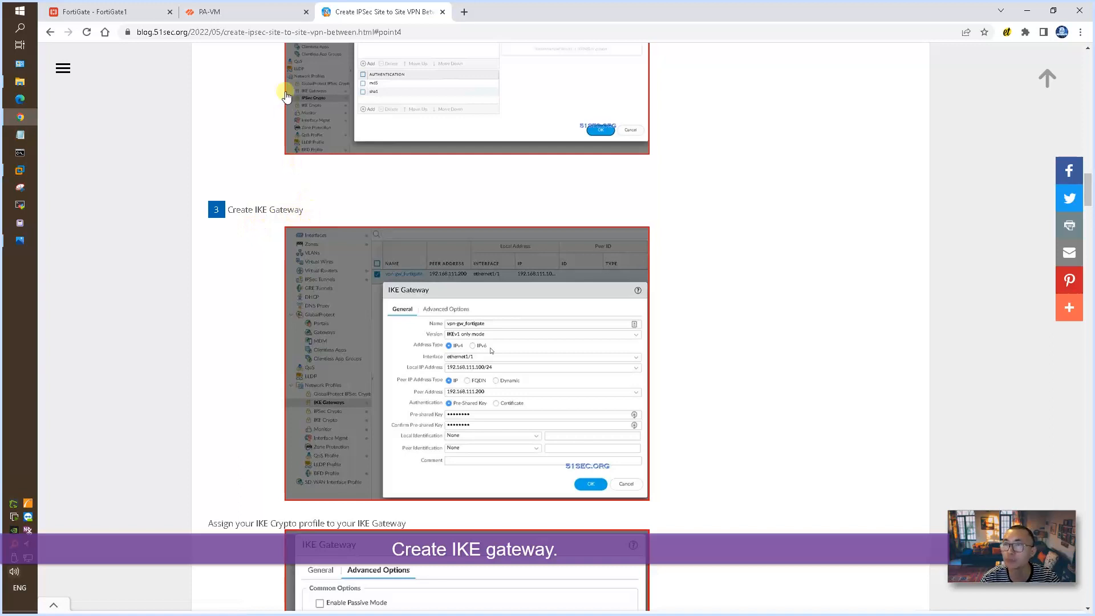
click(204, 13)
click(127, 380)
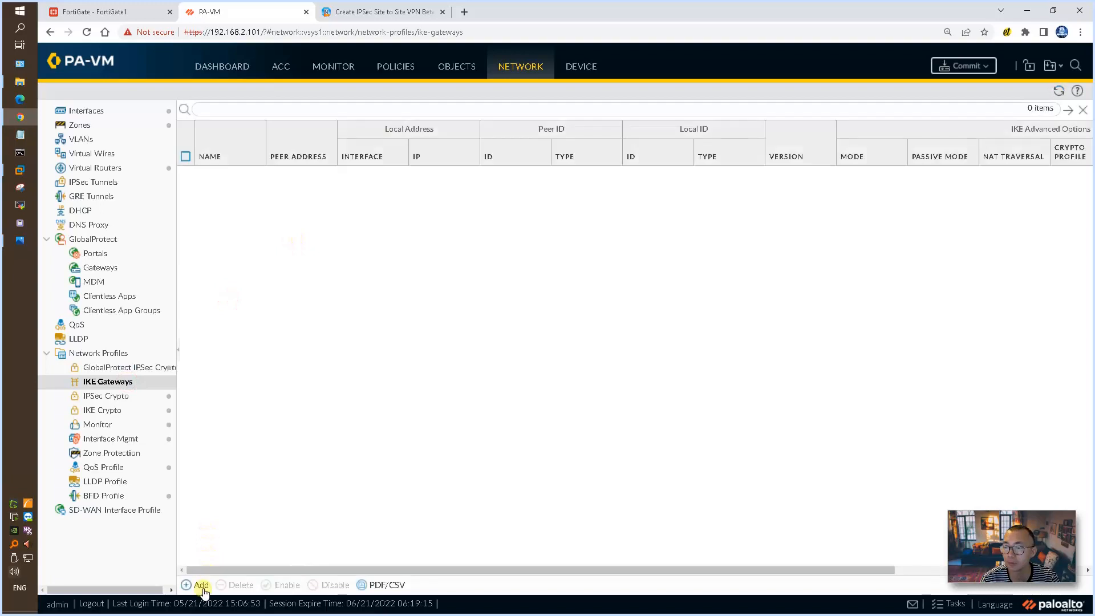
click(203, 585)
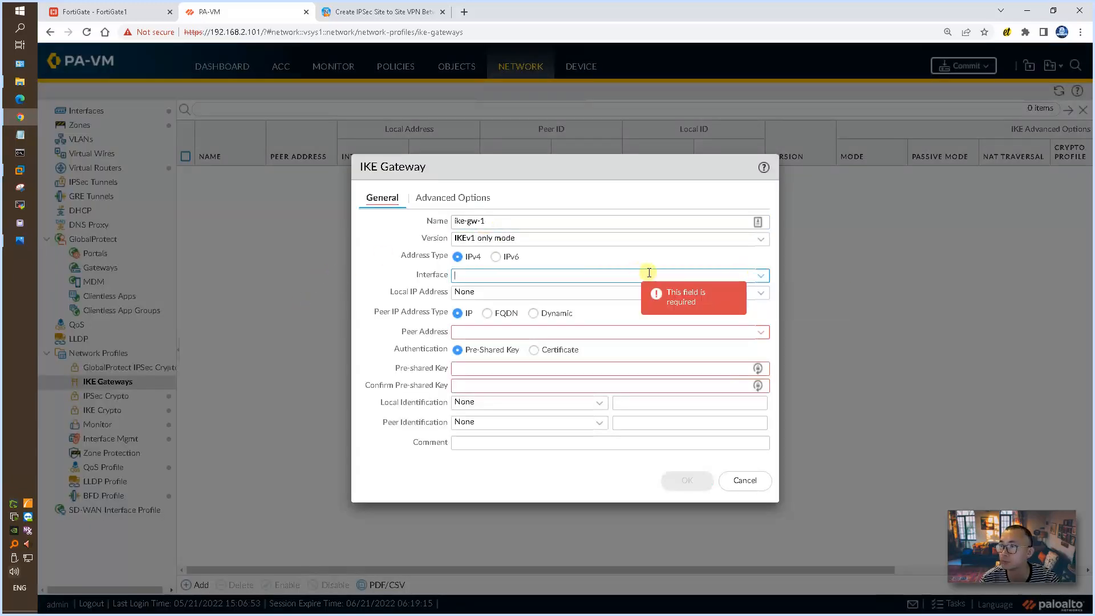
Step: Set the IKE gateway's interface to ethernet1/1 and its local IP address to 192.168.111.100
click(760, 279)
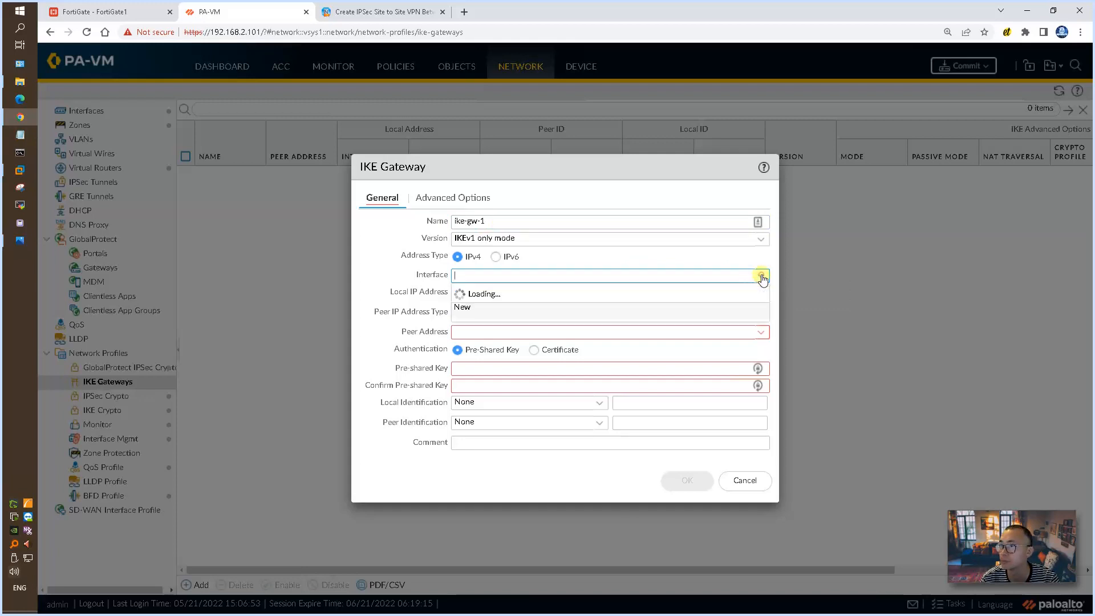
click(486, 294)
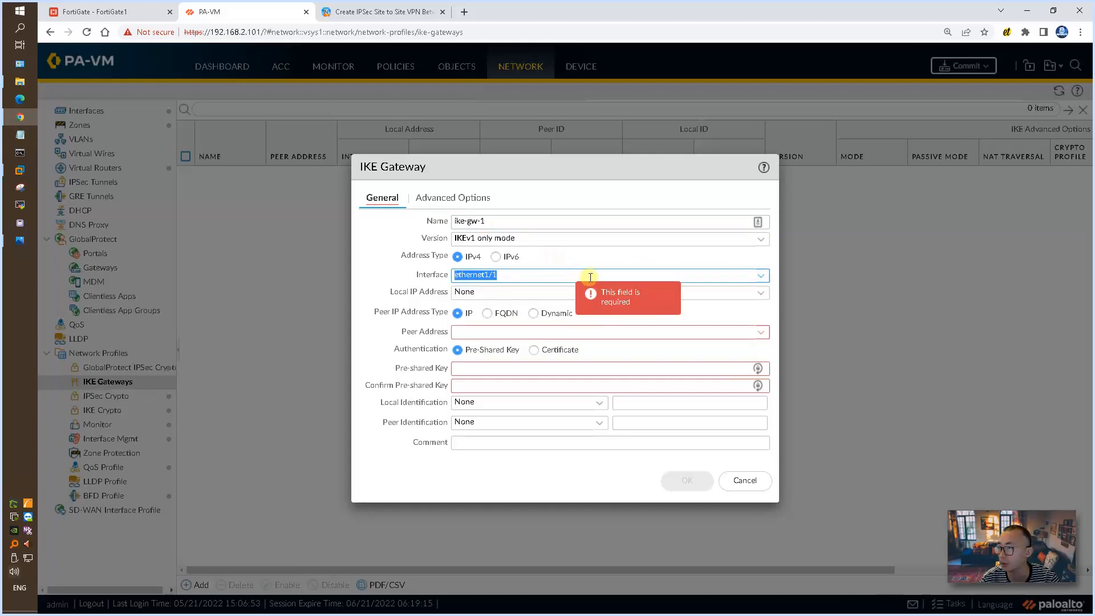
click(758, 292)
click(507, 327)
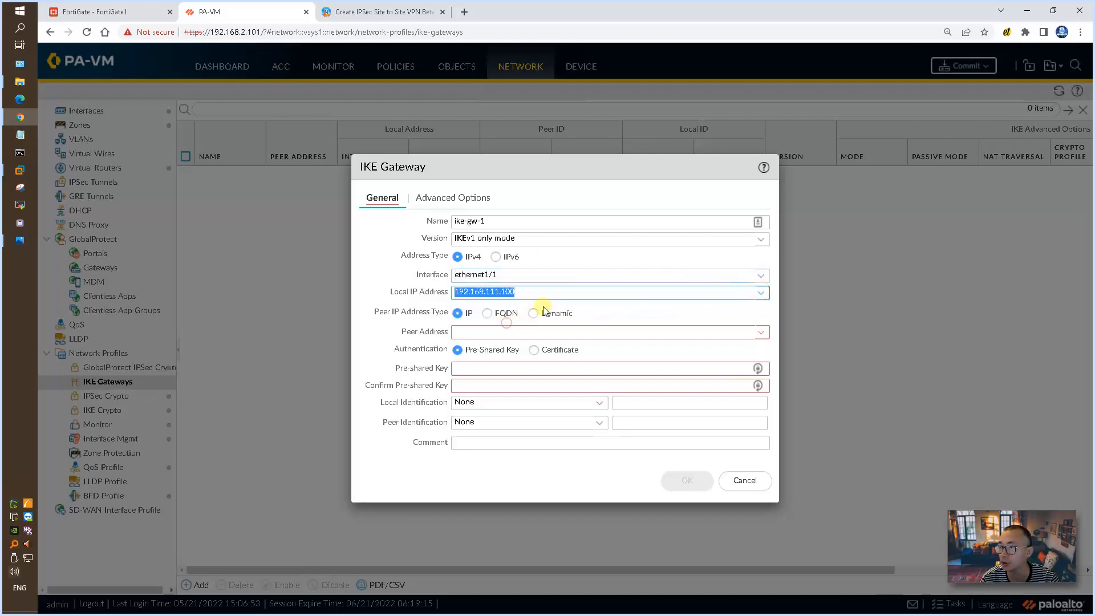
click(542, 292)
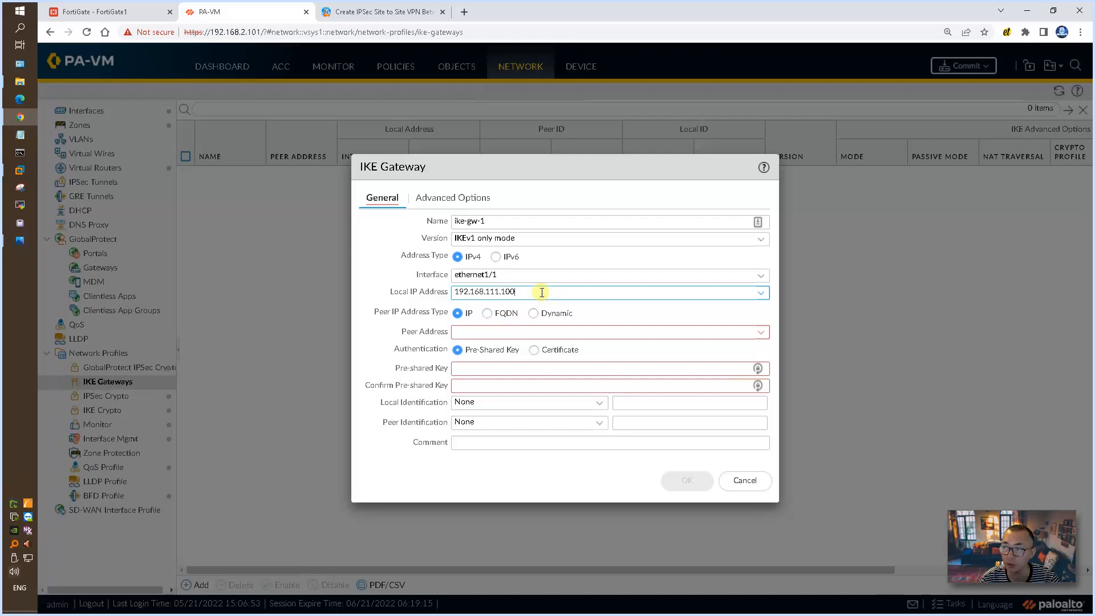
Step: Check the network diagram, then set the IKE gateway's peer address to 192.168.111.200 and enter and confirm the pre-shared key
click(20, 240)
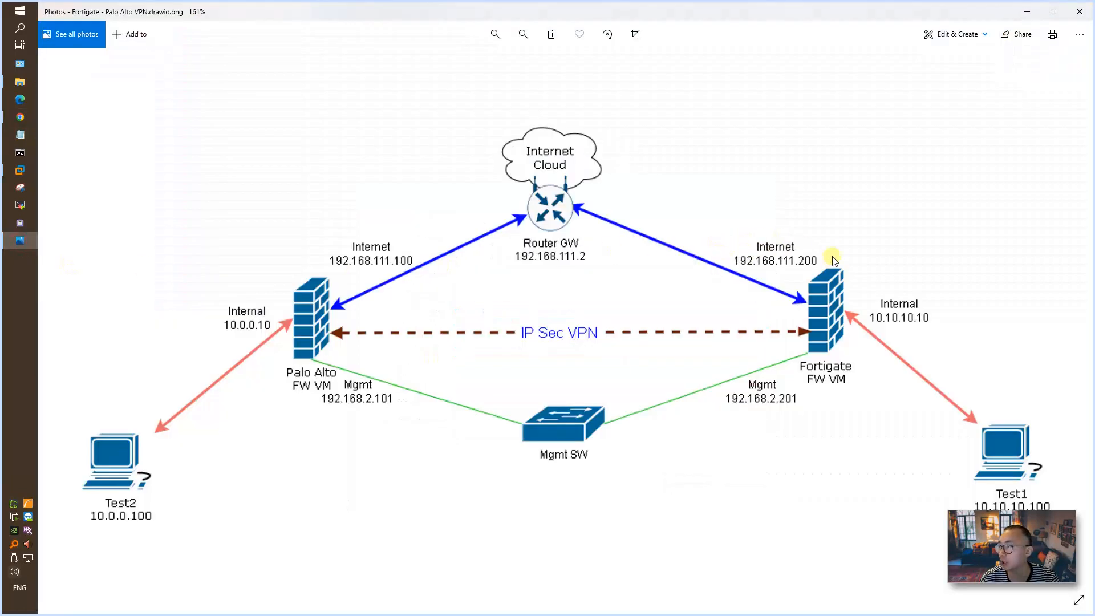
click(1027, 11)
text(192.168.111.200)
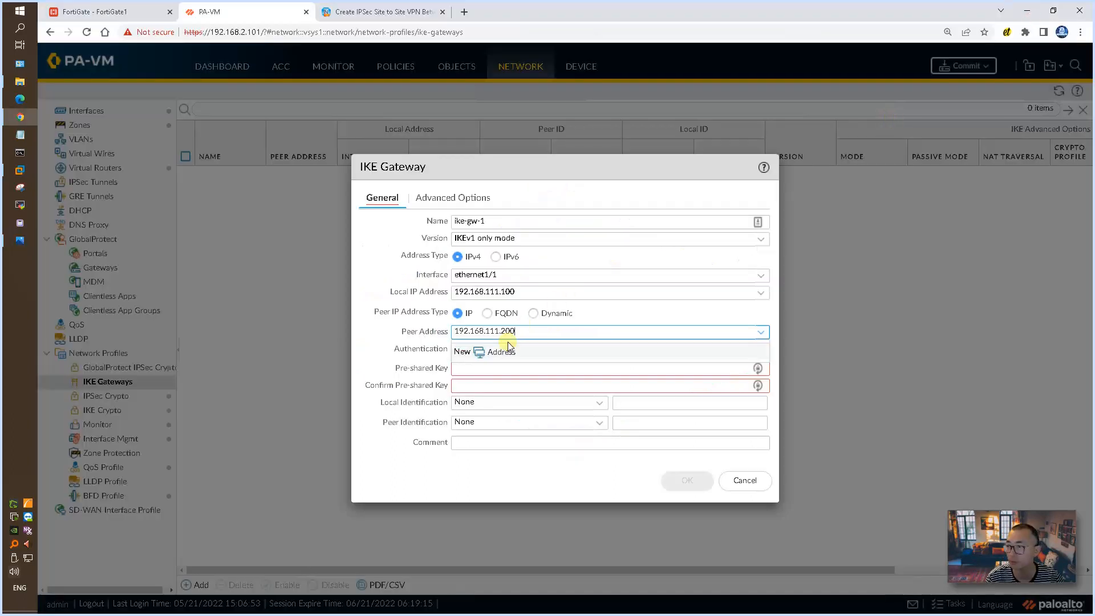
click(668, 308)
click(534, 368)
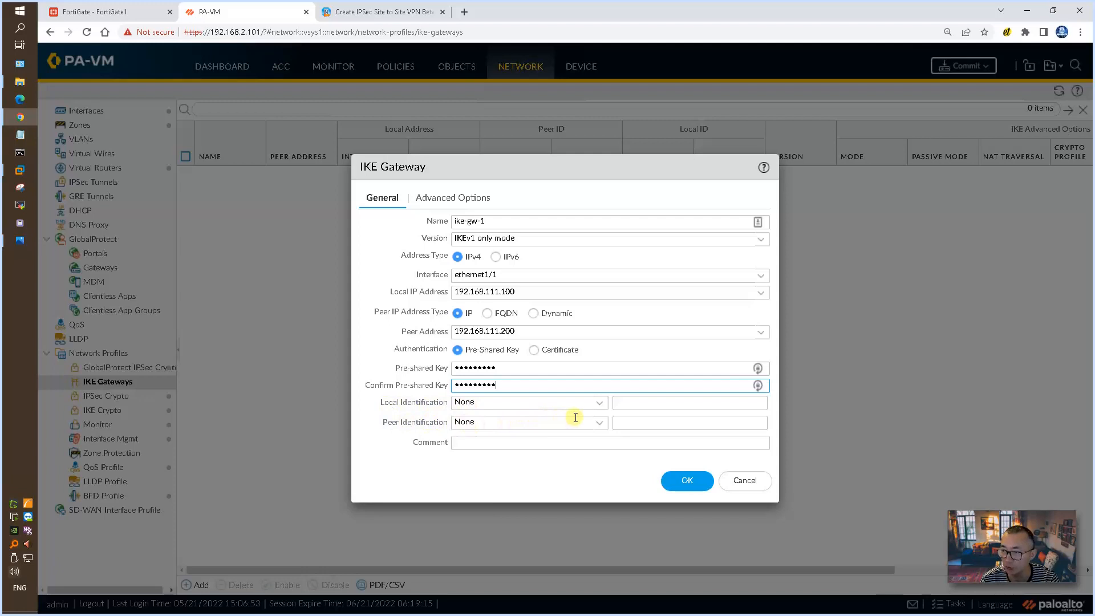
Step: Assign the des-md5-dh5 IKE crypto profile in the gateway's advanced options and save the IKE gateway
click(459, 201)
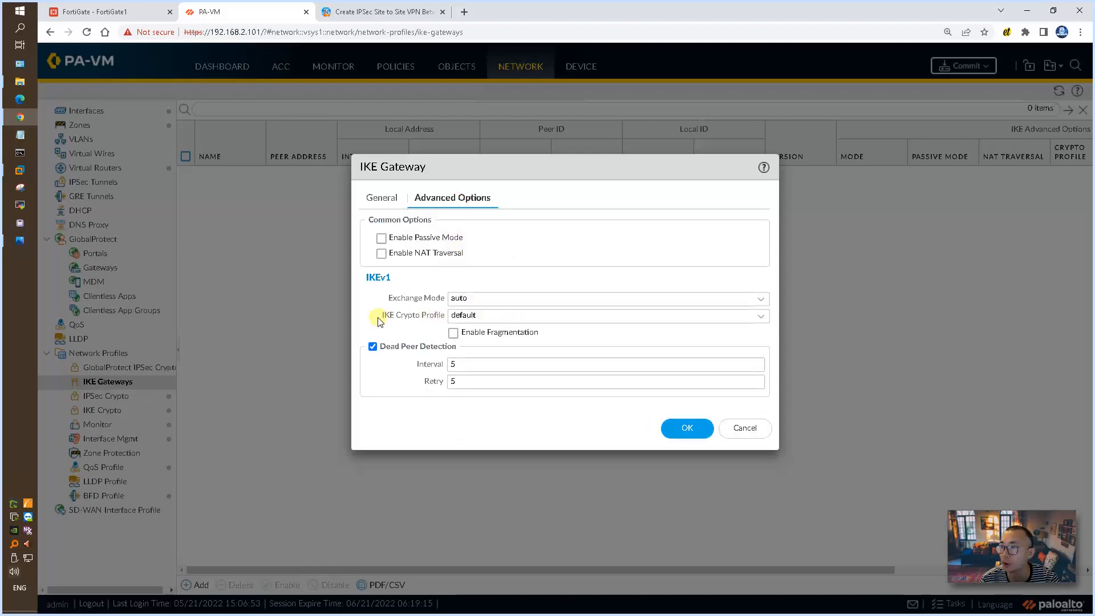
drag(383, 319, 454, 322)
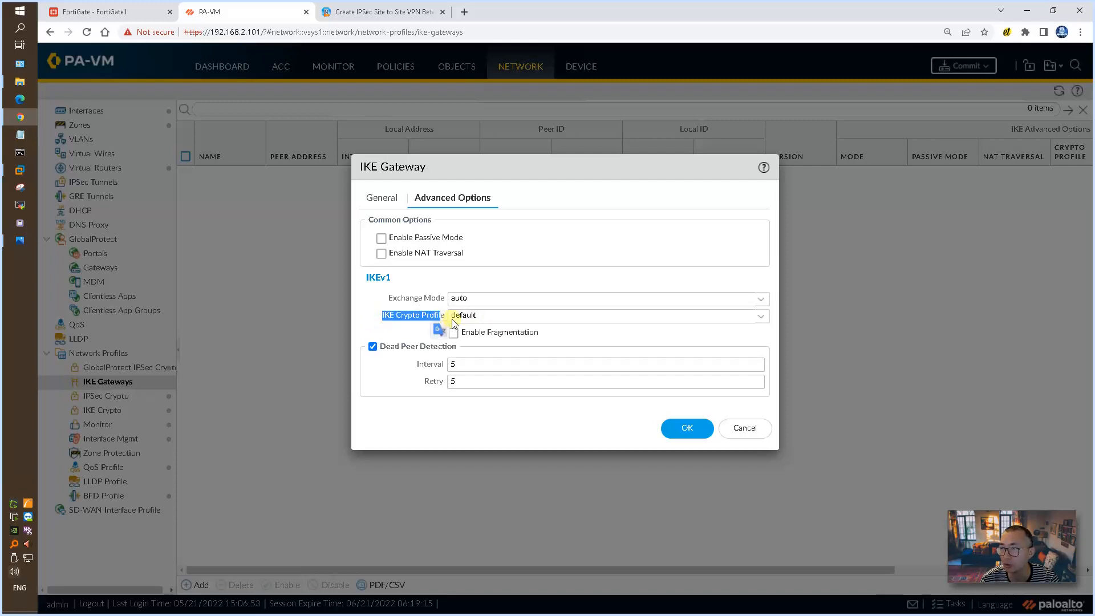
click(763, 319)
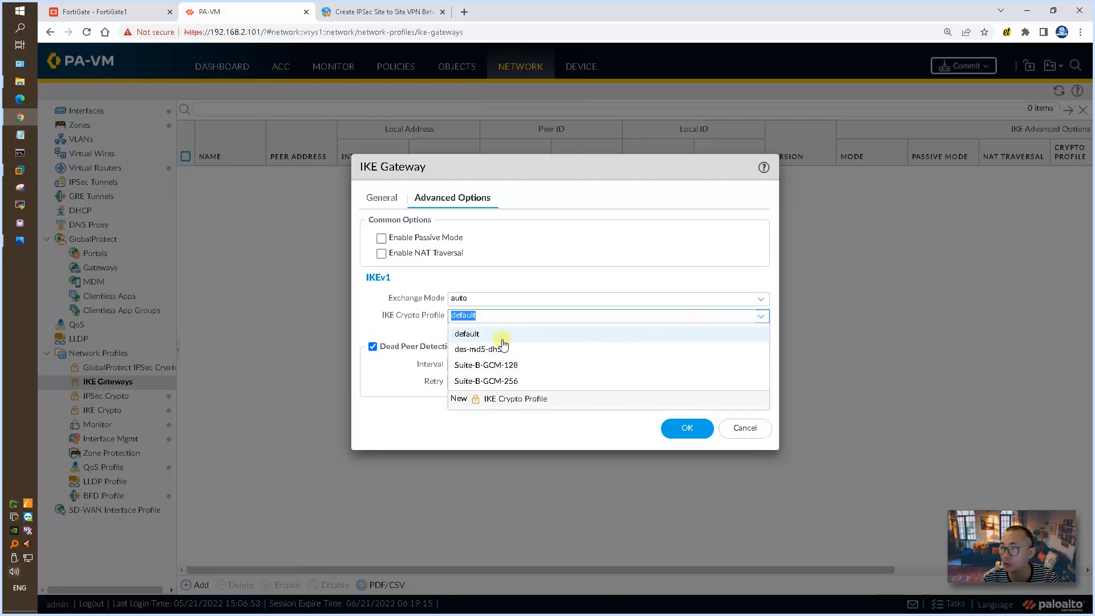
click(490, 350)
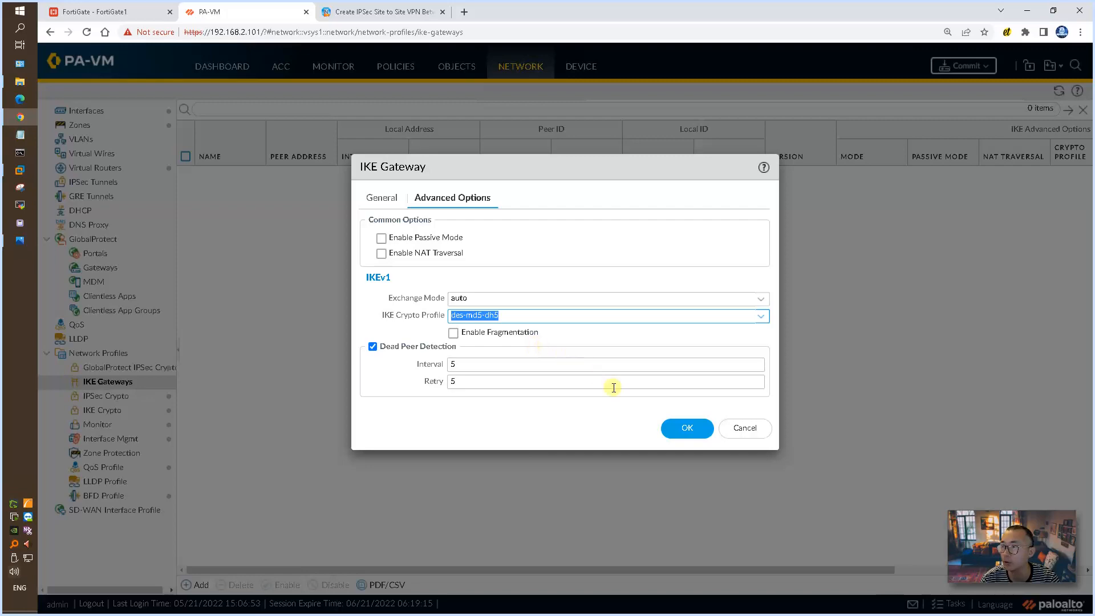
click(681, 428)
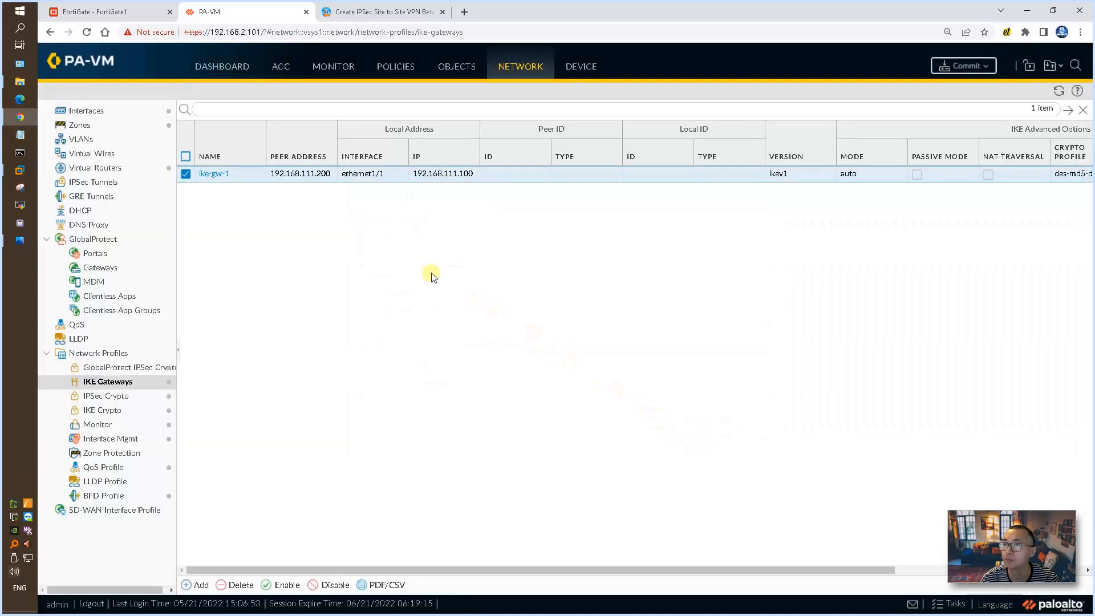
Step: Consult the blog guide's tunnel interface step and start a new tunnel interface on the Palo Alto firewall
click(358, 18)
scroll(412, 279, down, 6)
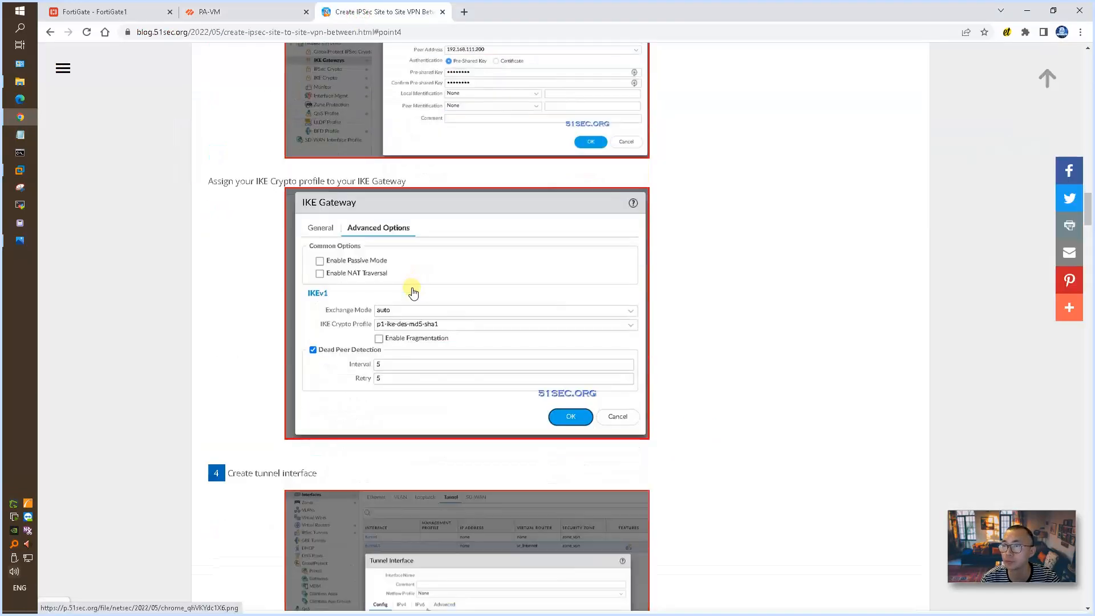
scroll(399, 313, down, 5)
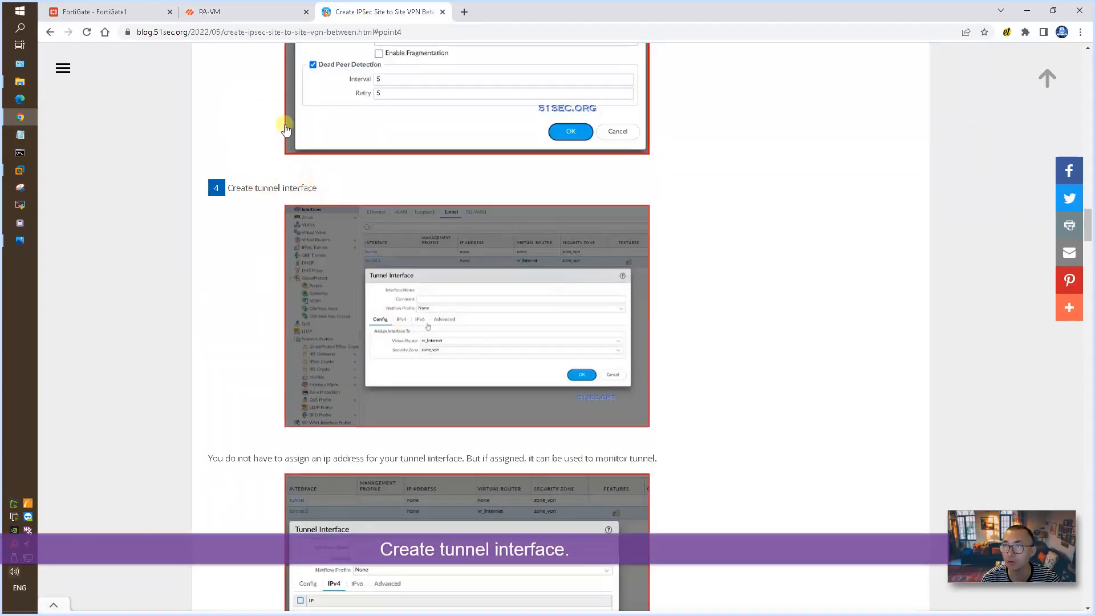
click(249, 12)
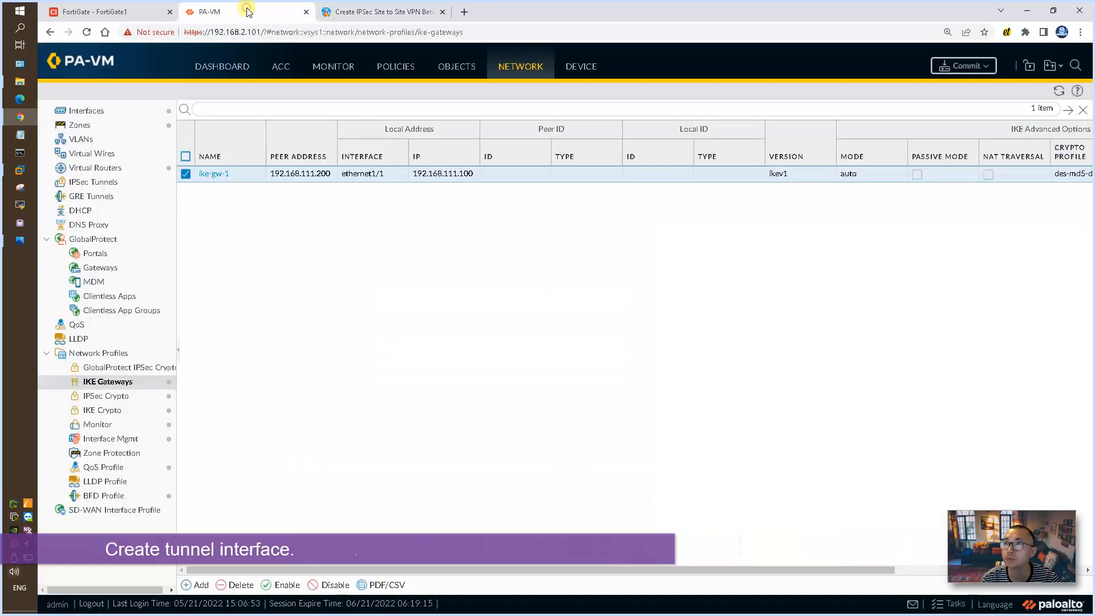
click(114, 111)
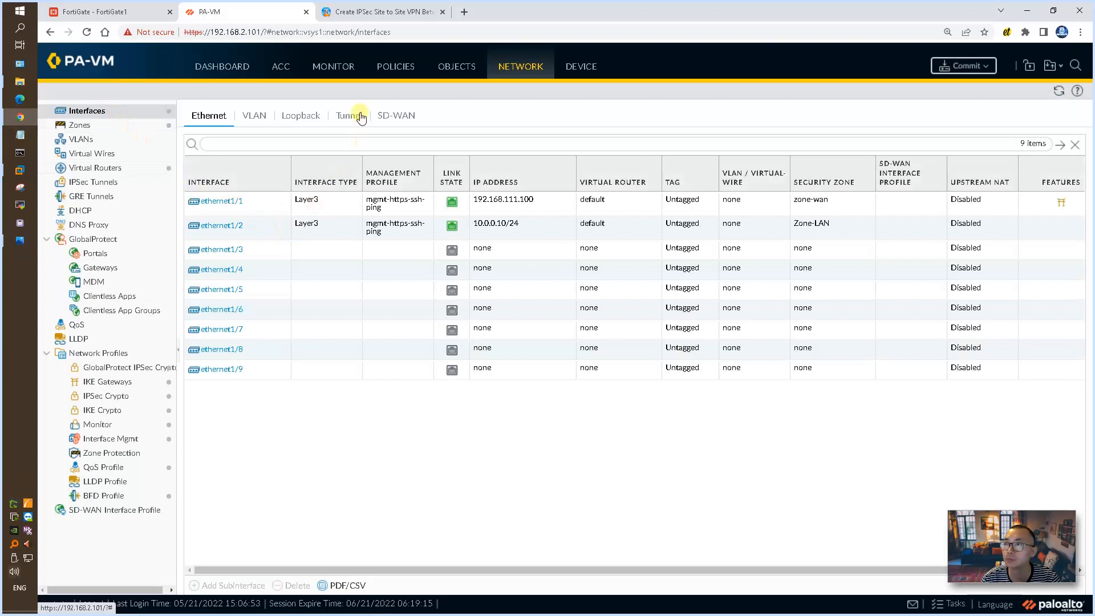
click(359, 114)
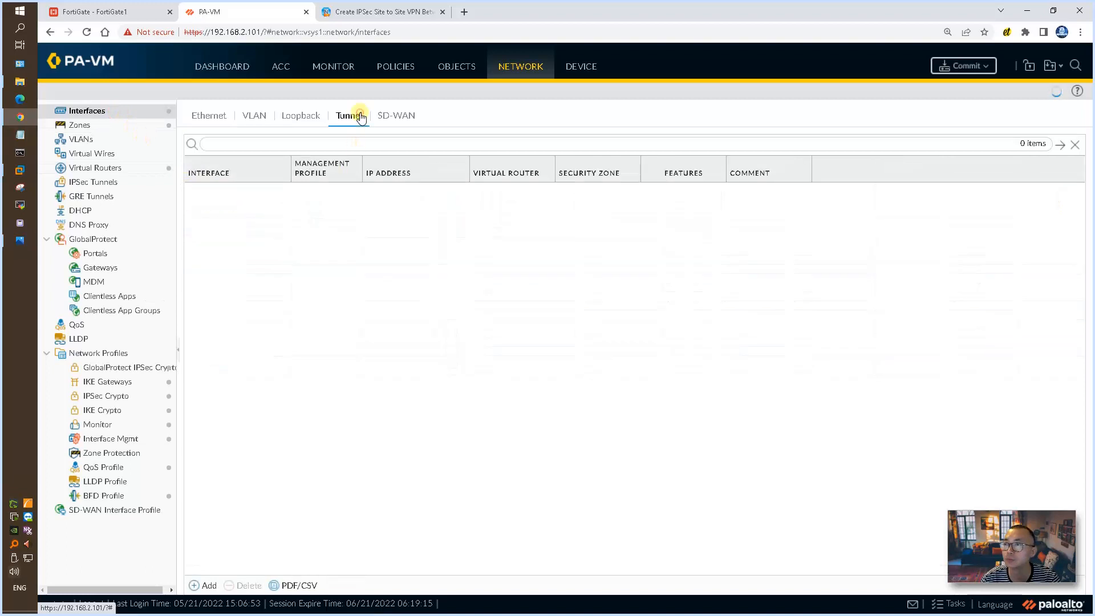
click(208, 585)
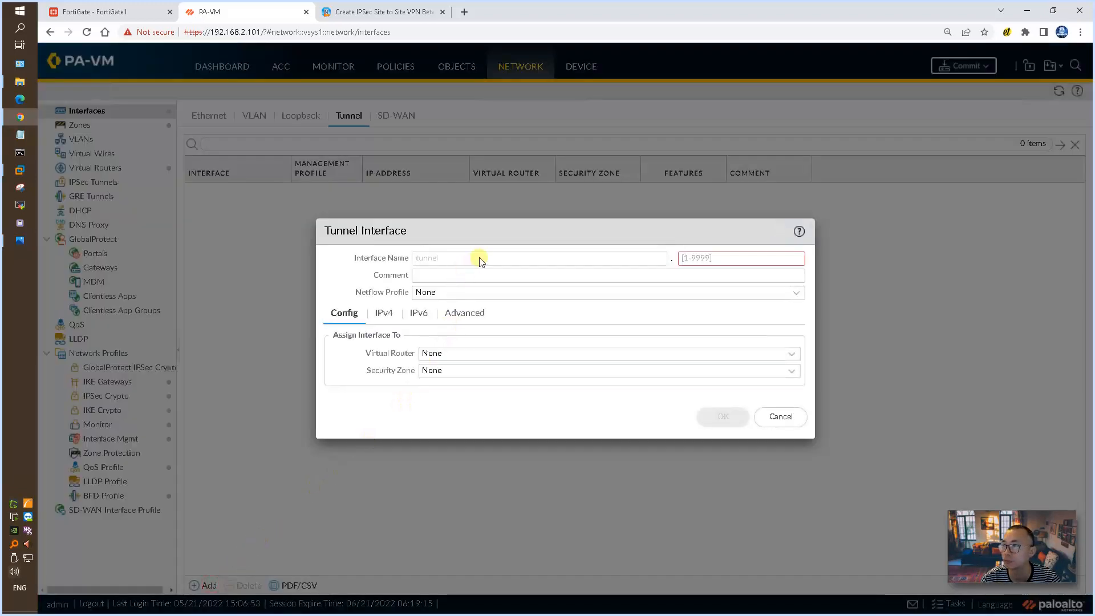
Step: Number the tunnel interface 1, give it the comment to-fg, and assign it to the default virtual router
click(695, 260)
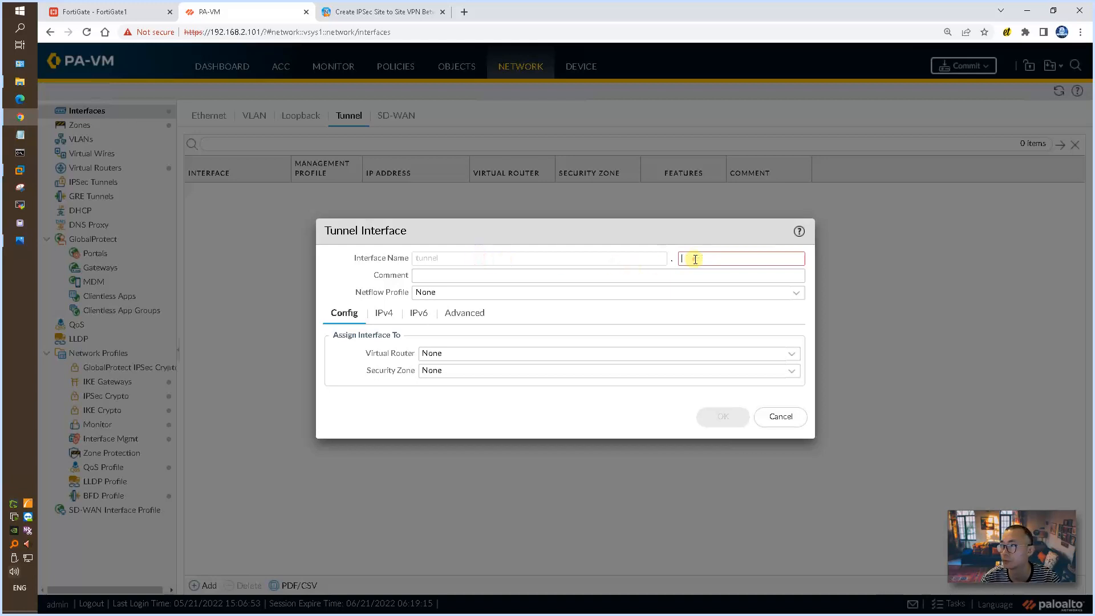
text(1)
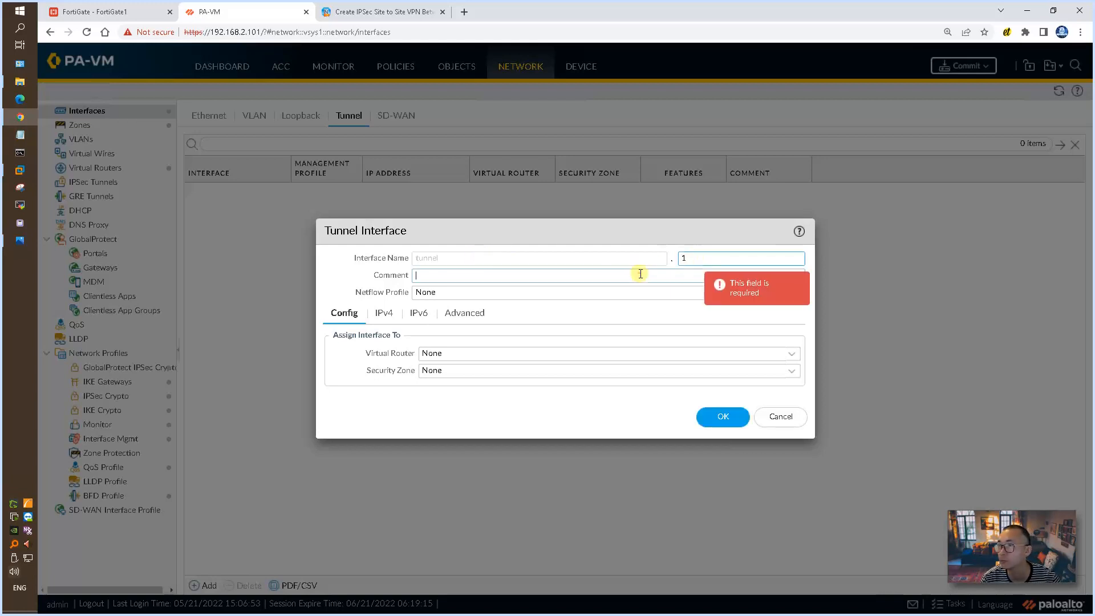
text(to-fg)
click(787, 353)
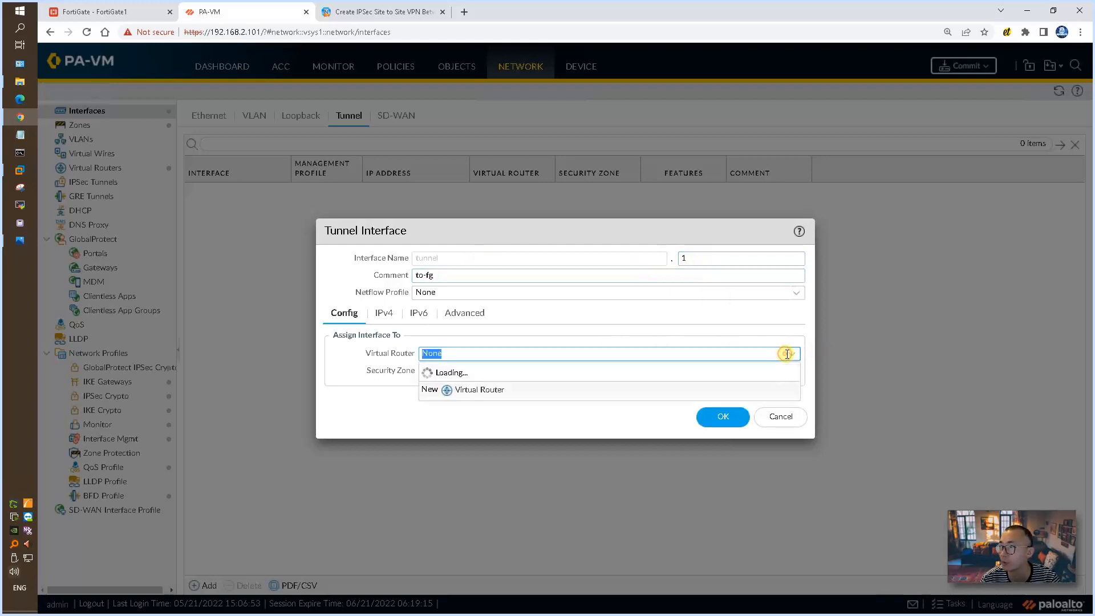
click(462, 388)
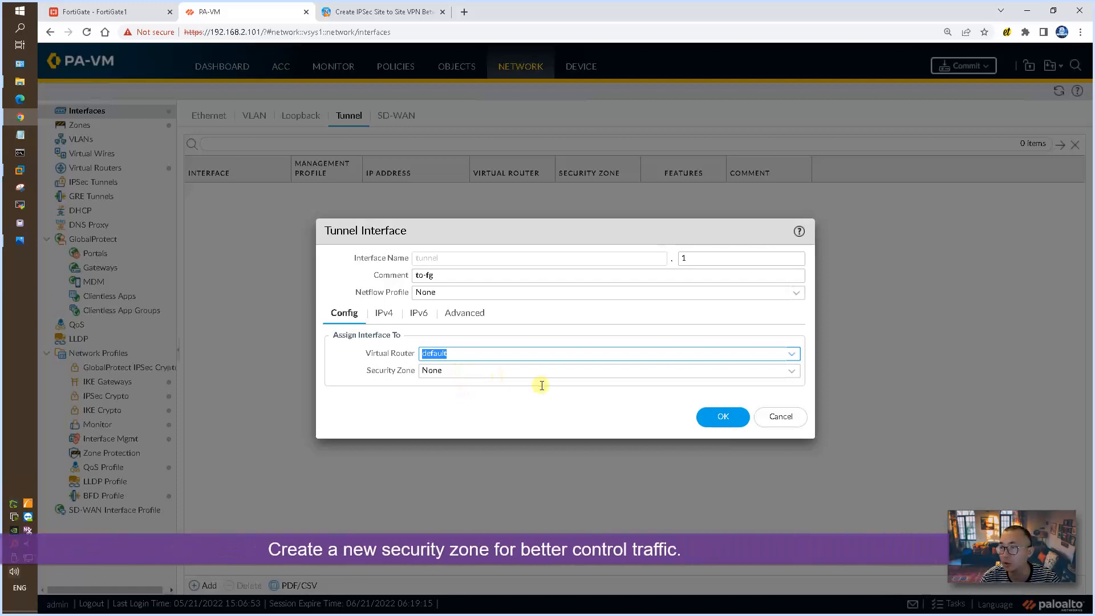
Step: Create a security zone named zone-vpn-fg for the tunnel interface and save the interface without an IPv4 address
click(788, 371)
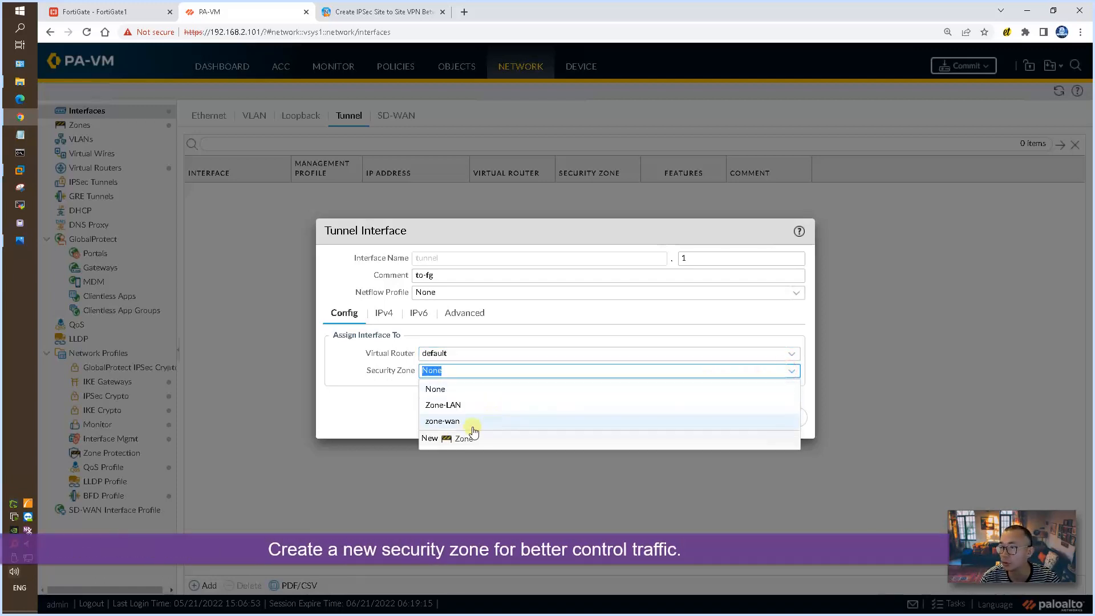
click(459, 438)
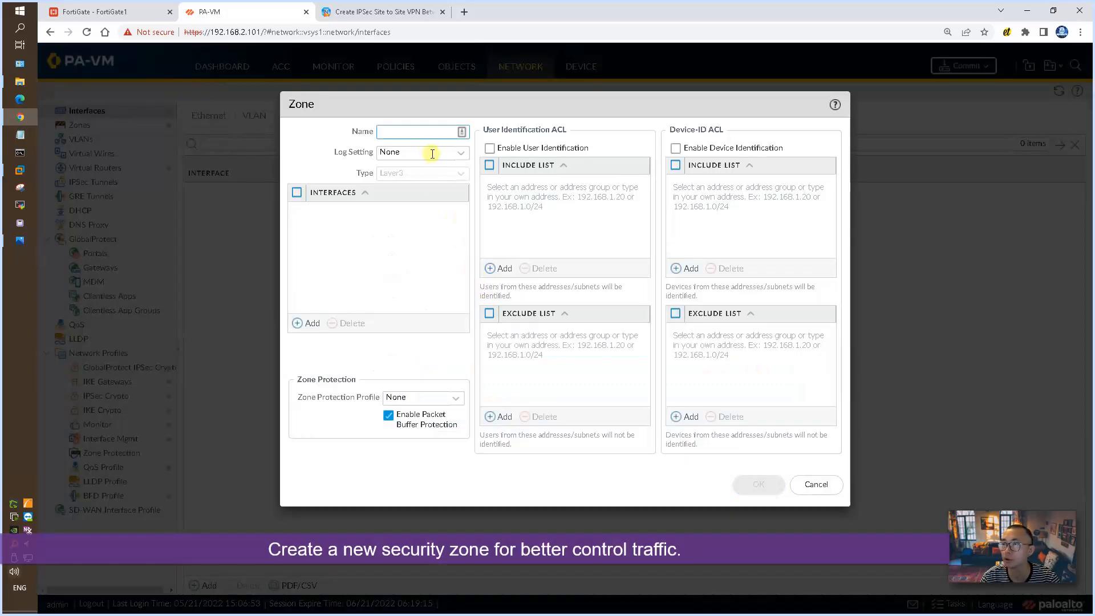
text(zone-vpn-fg)
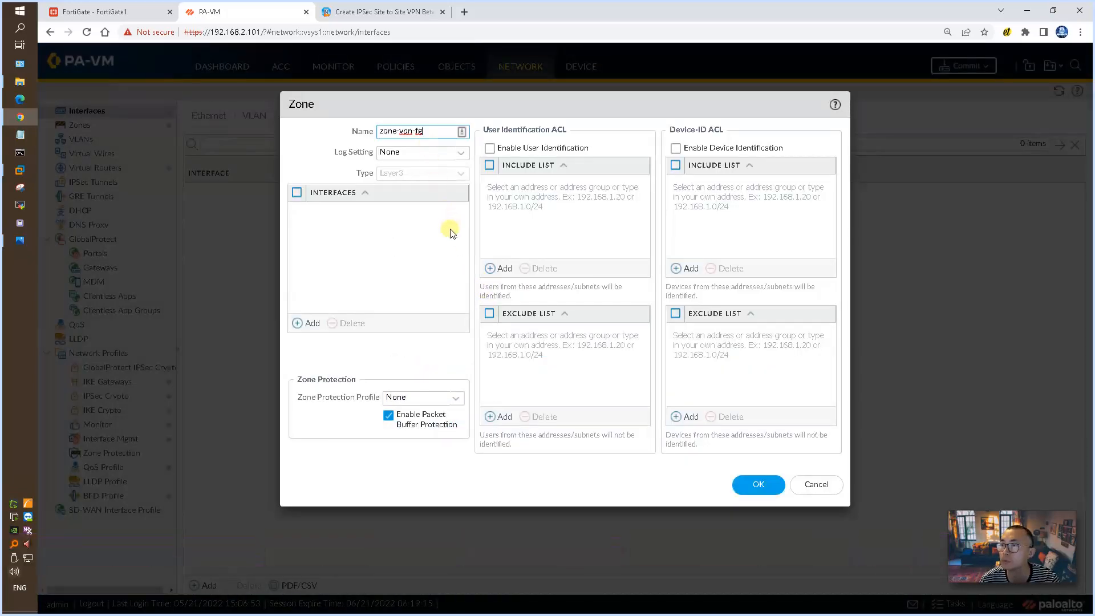
click(752, 482)
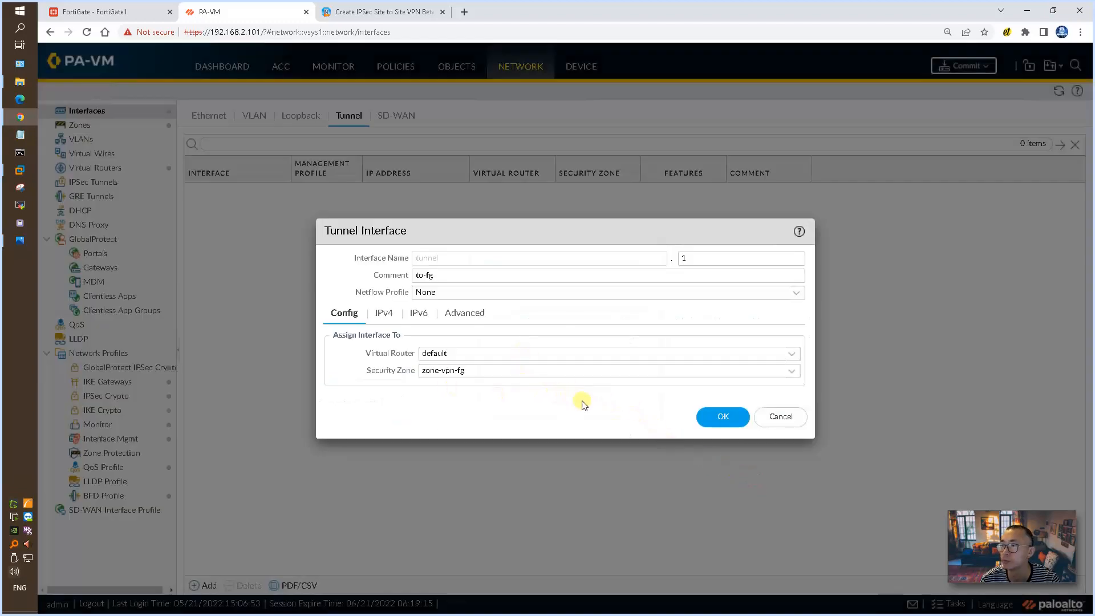
click(384, 314)
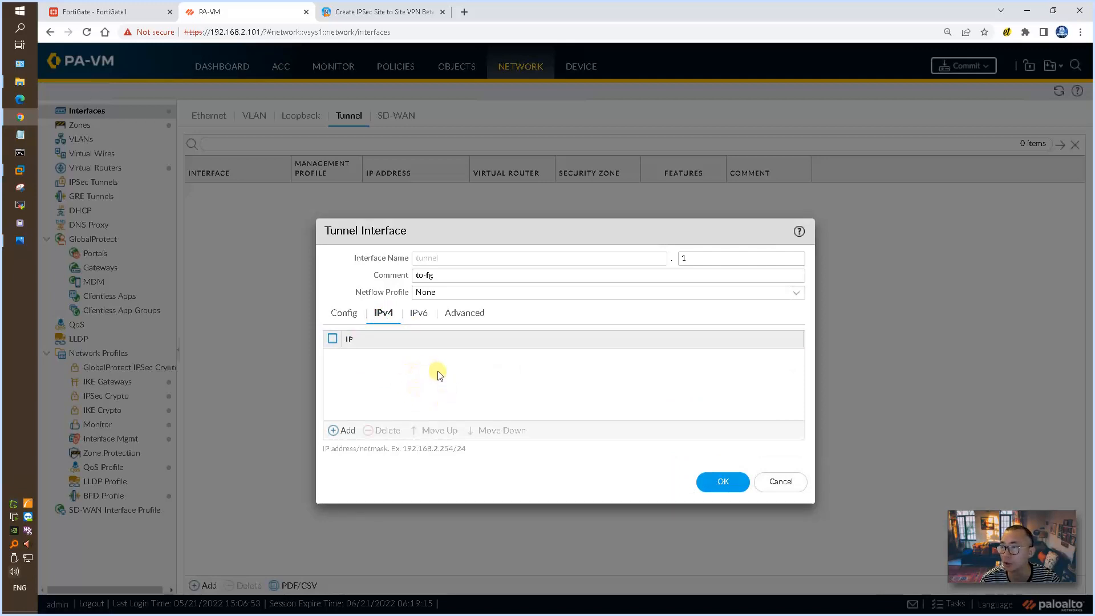
click(725, 481)
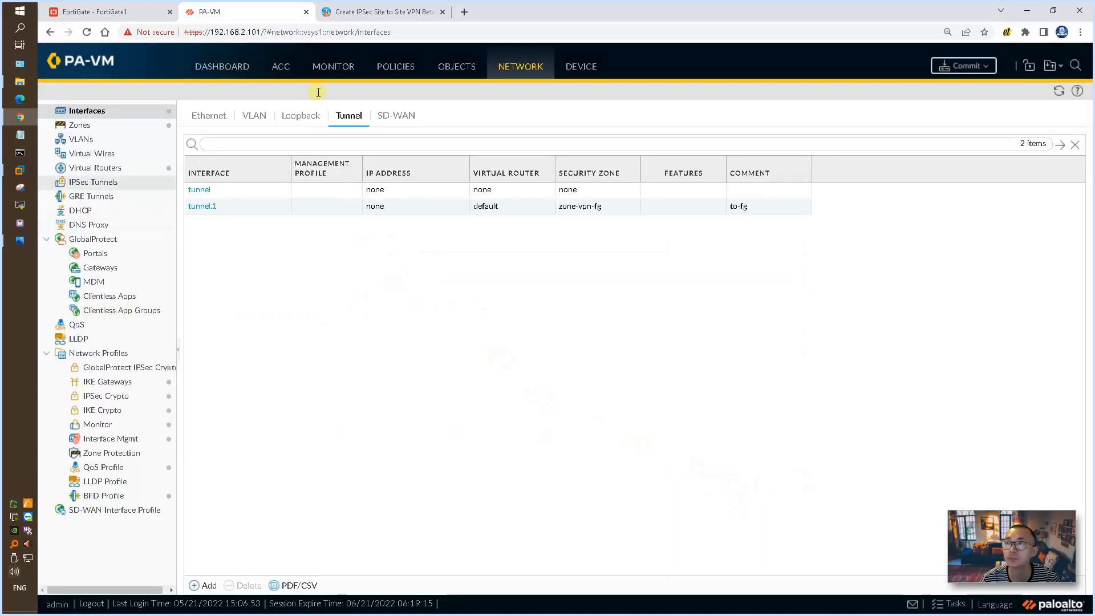
Step: Consult the blog guide's IPSec tunnel step and start a new IPSec tunnel named ipsec-tunnel-fg on the Palo Alto firewall
click(364, 12)
scroll(471, 295, down, 10)
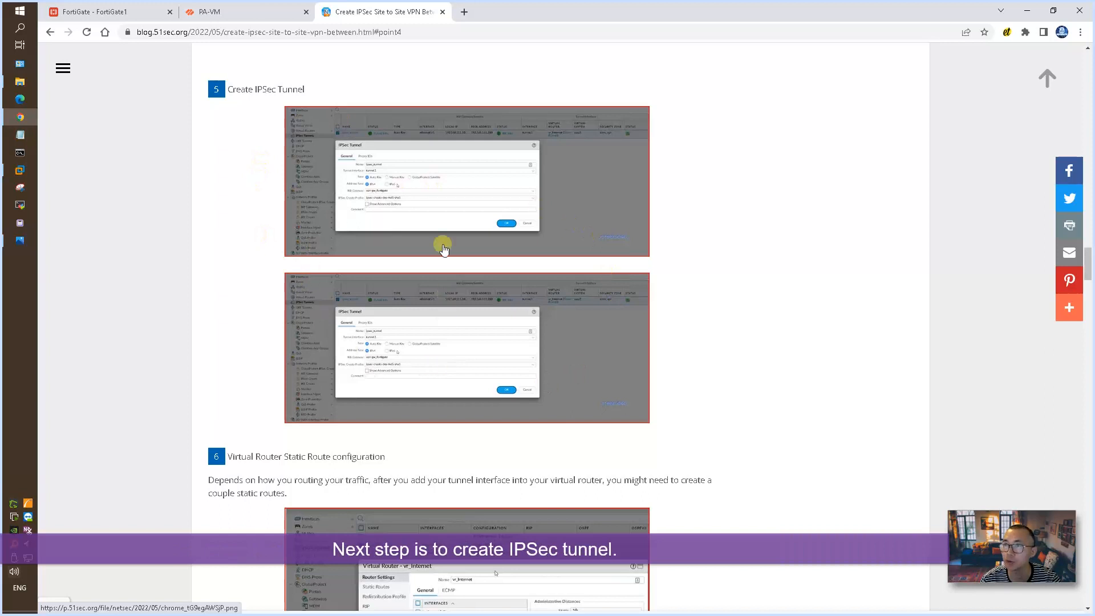
click(227, 13)
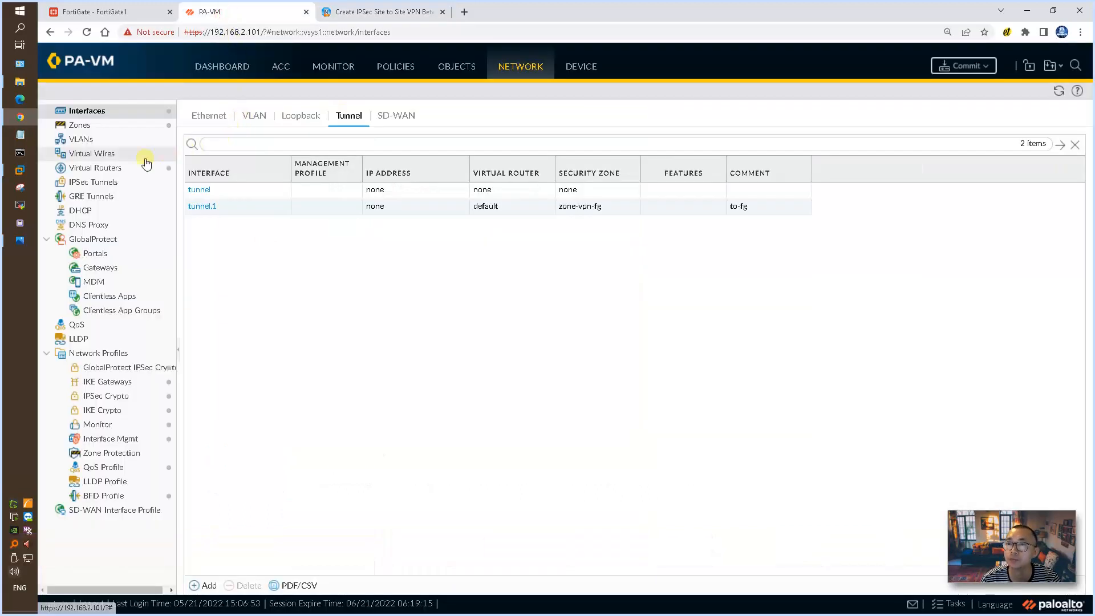
click(115, 184)
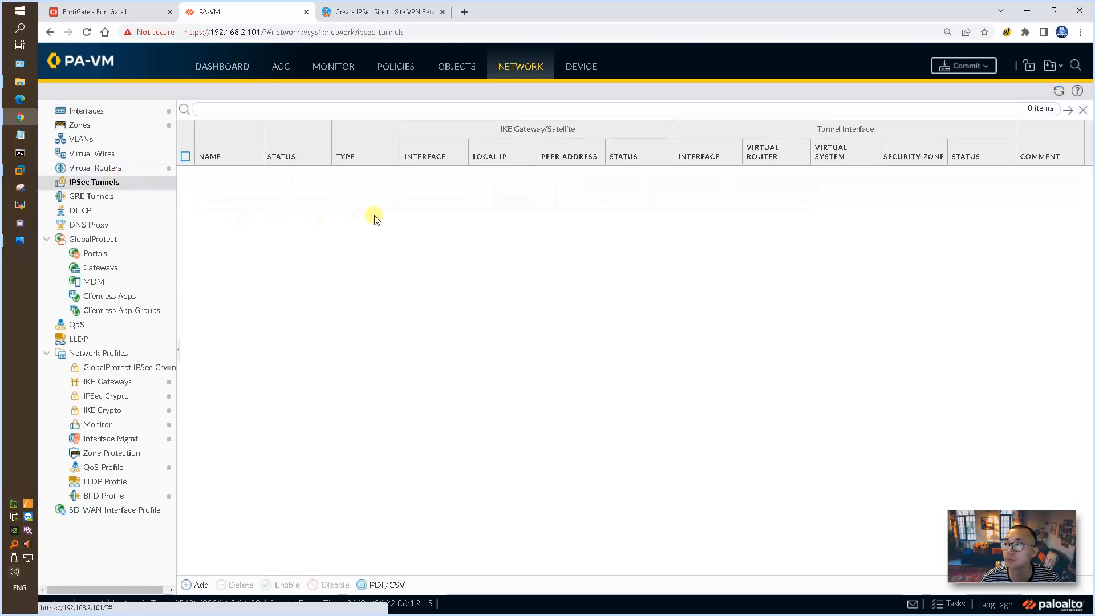
click(199, 585)
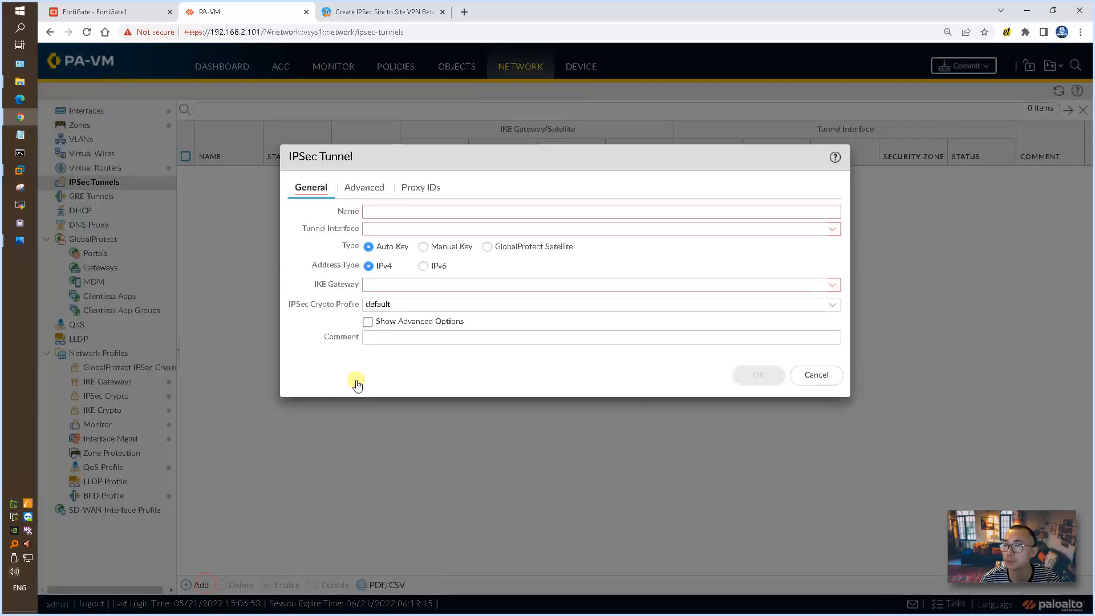
text(ipsec-tunnel-fg)
Step: Set the IPSec tunnel's interface to tunnel.1, its IKE gateway to ike-gw-1, and its IPSec crypto profile to des-md5-dh5
click(832, 229)
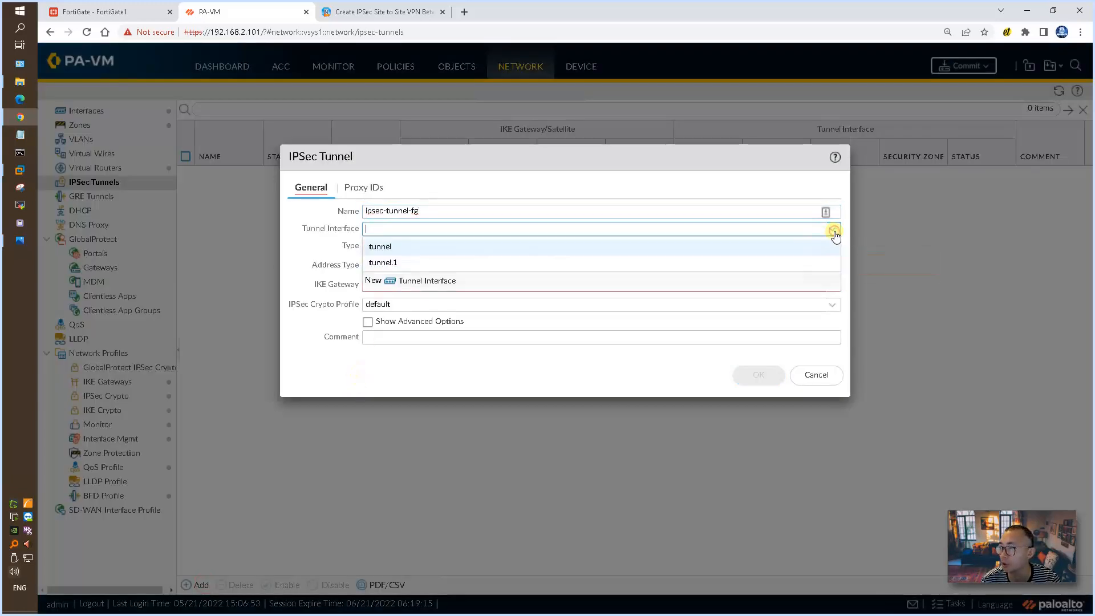
click(473, 262)
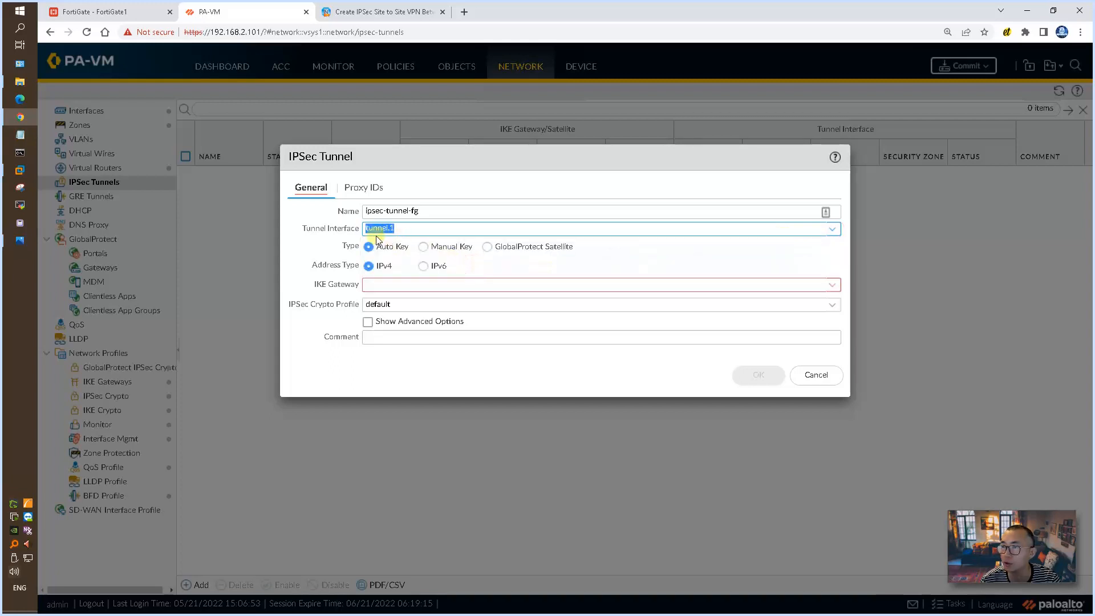
click(441, 285)
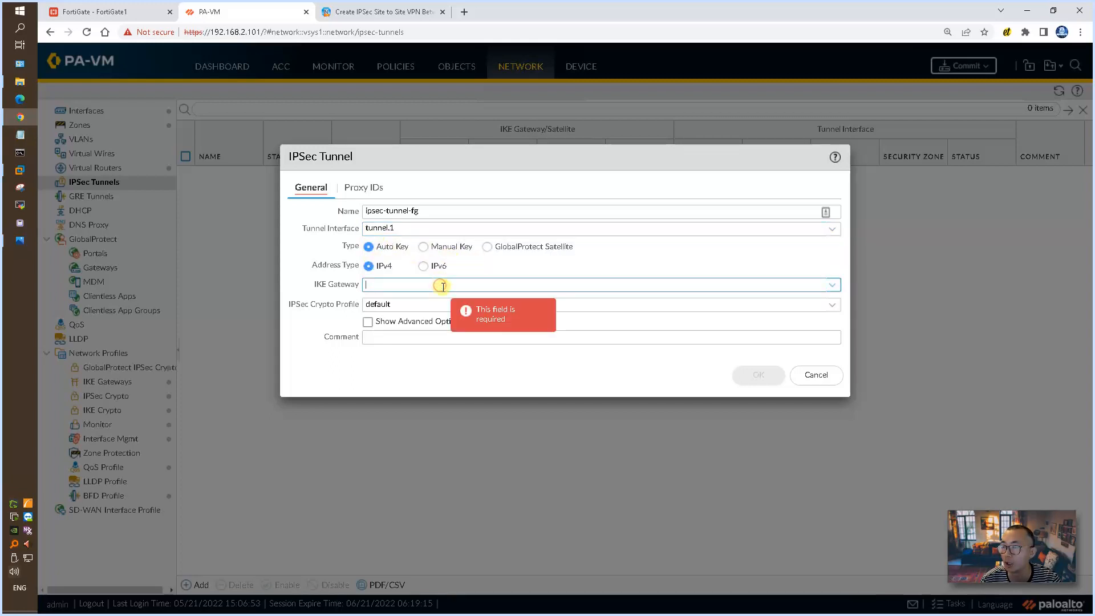
click(830, 284)
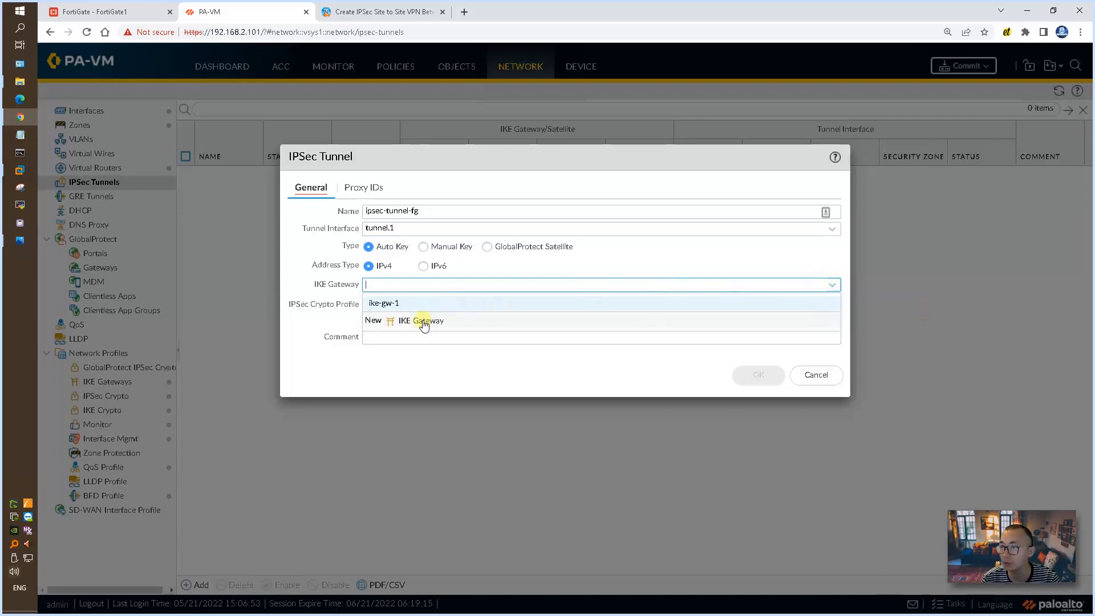
click(431, 304)
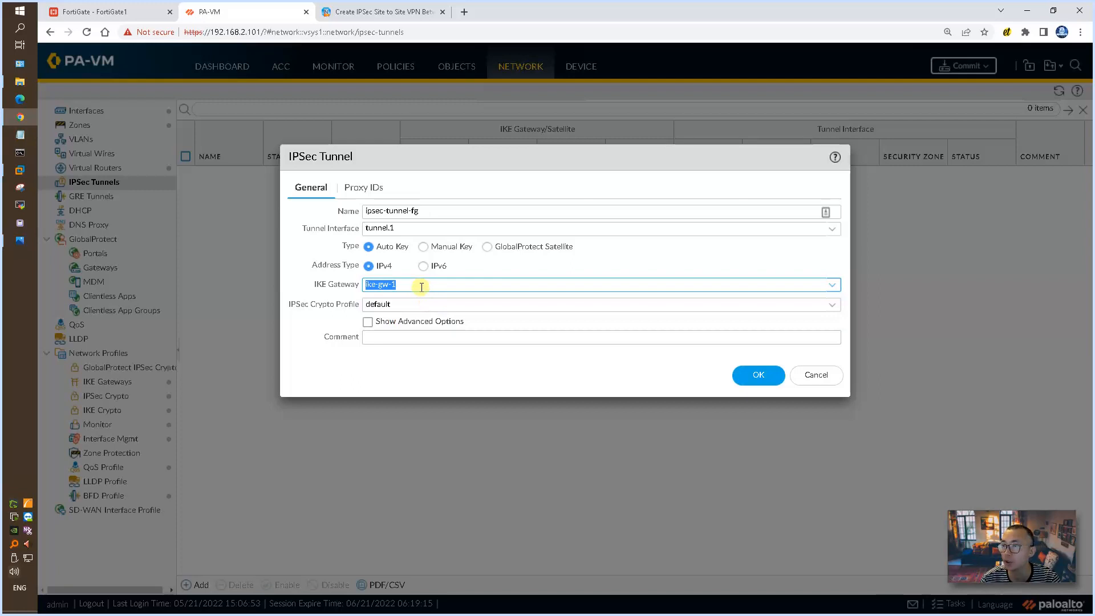
click(832, 305)
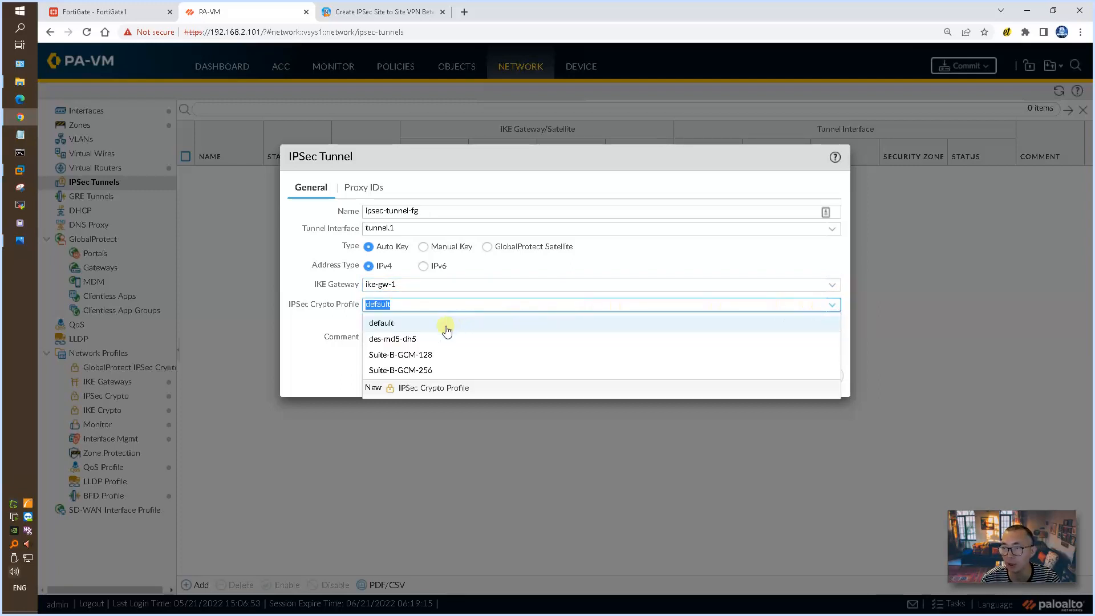
click(414, 339)
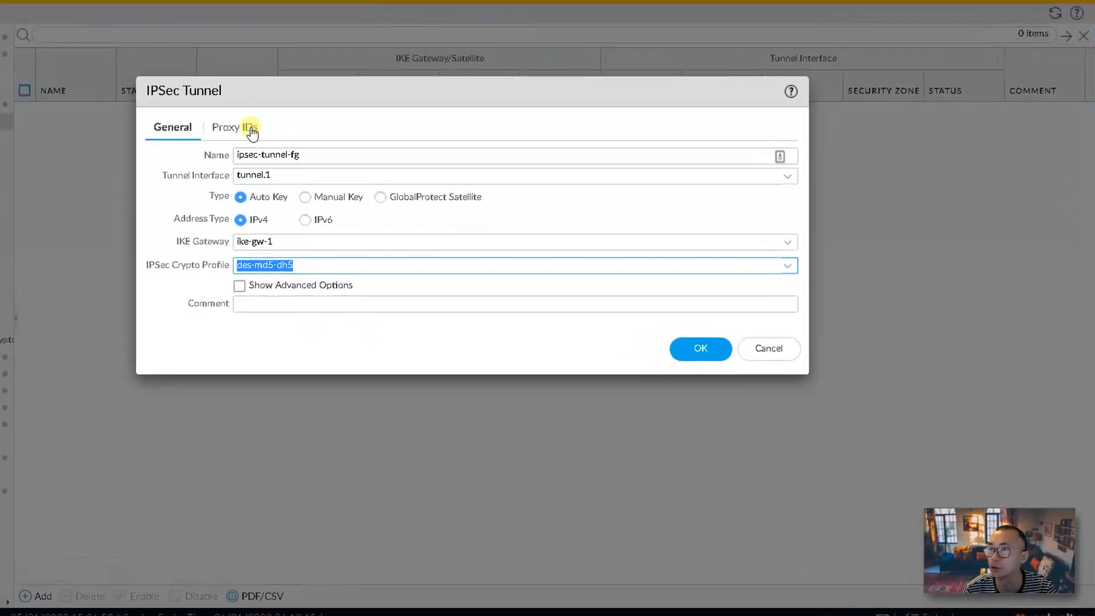
Step: Add an IPv4 proxy ID named traffic-between-fg-pa to the IPSec tunnel
click(375, 191)
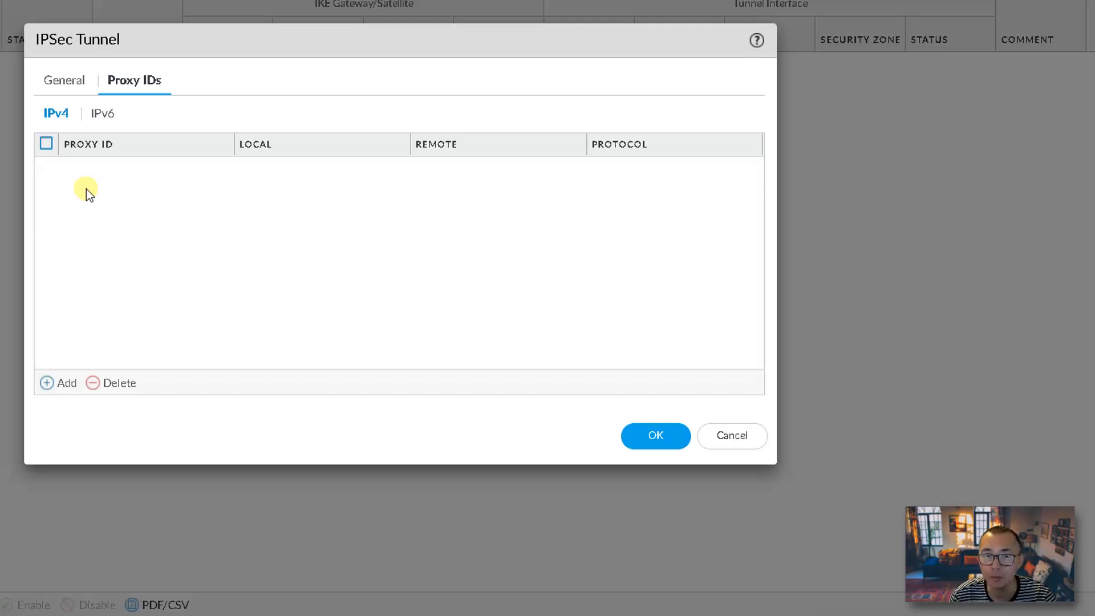
click(66, 384)
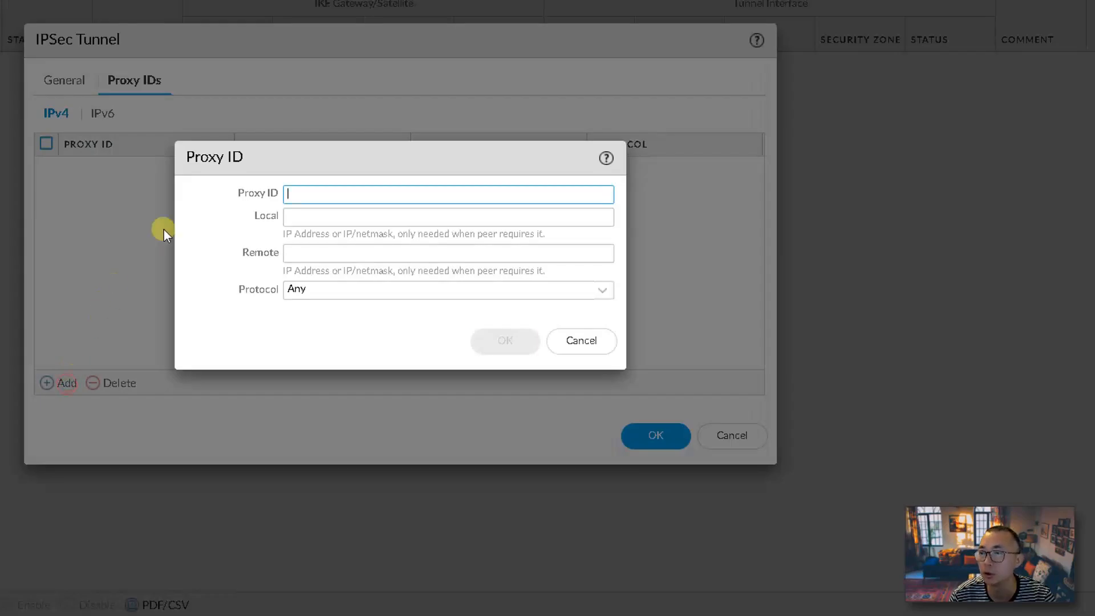
click(329, 197)
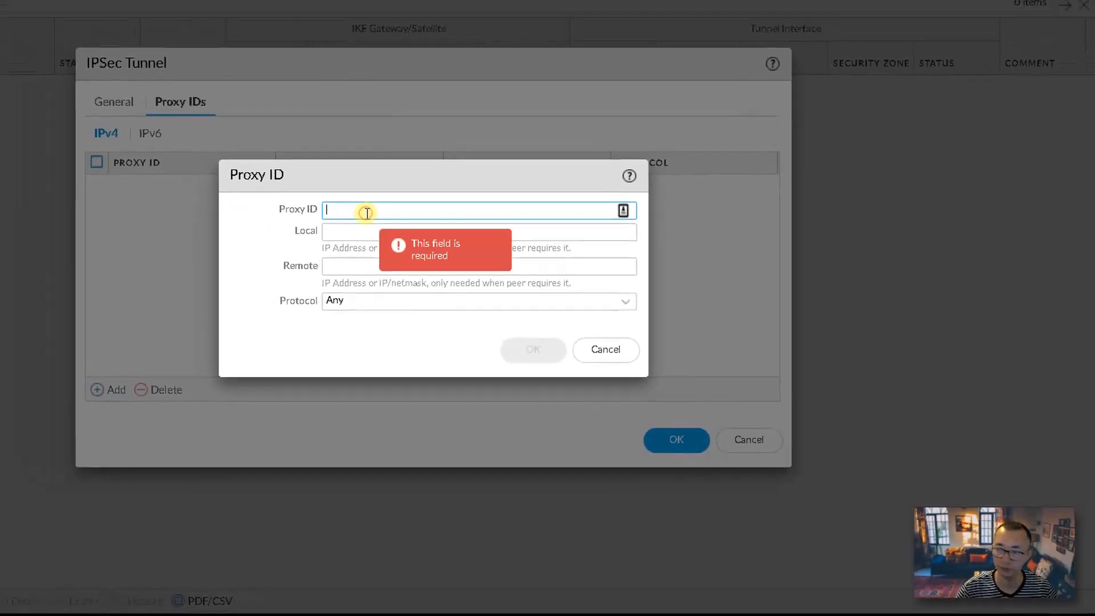
text(traffic-between-fg-pa)
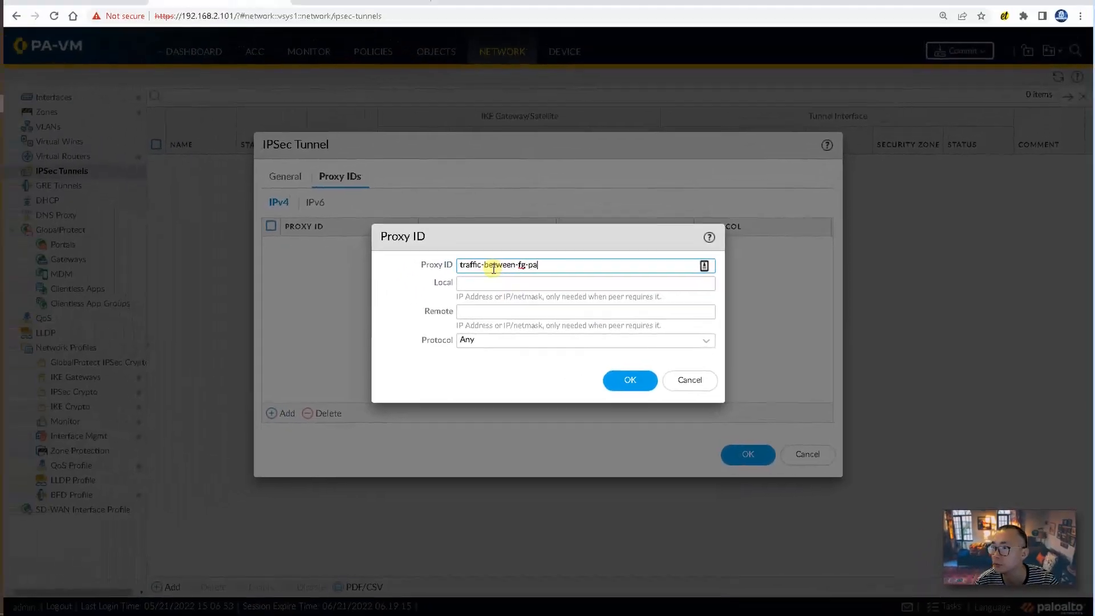
Step: Set the proxy ID's local network to 10.0.0.0/24 and remote network to 10.10.10.0/24, consulting the network diagram, and save the IPSec tunnel
click(503, 287)
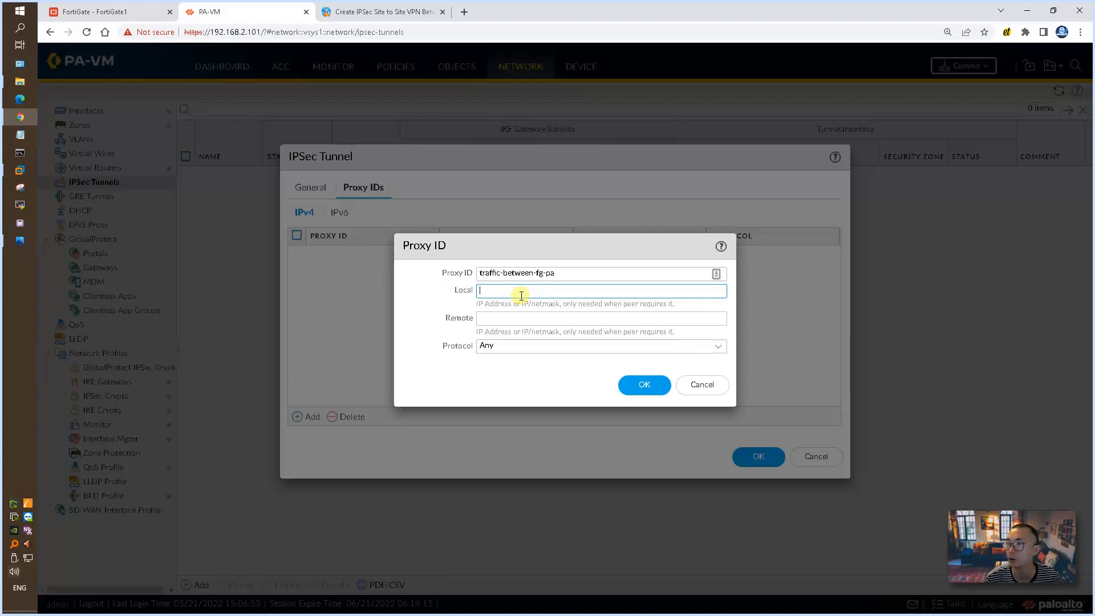
click(20, 239)
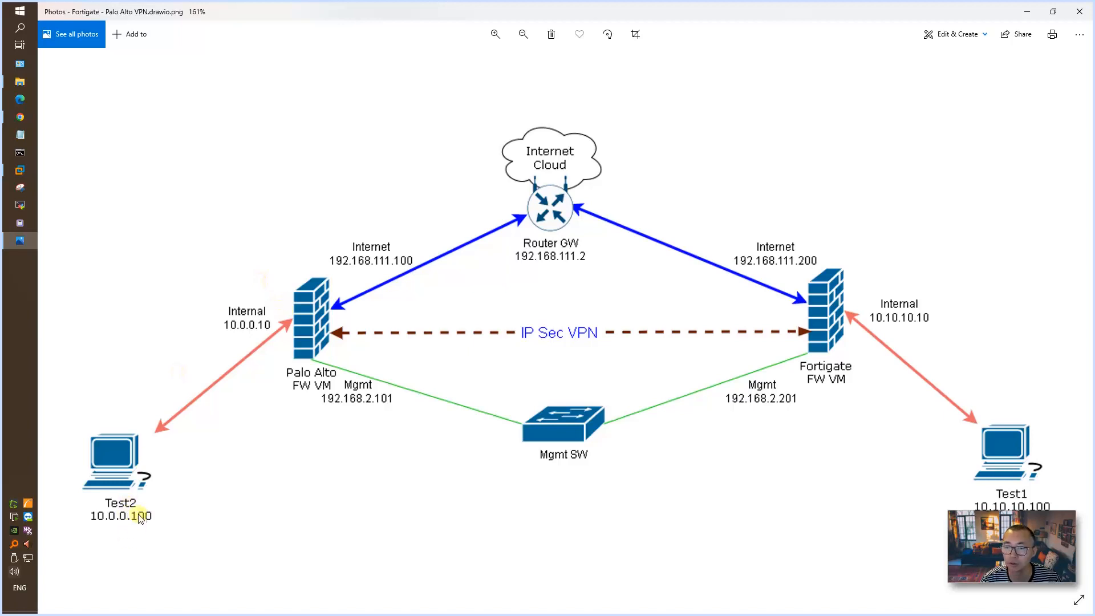
click(22, 241)
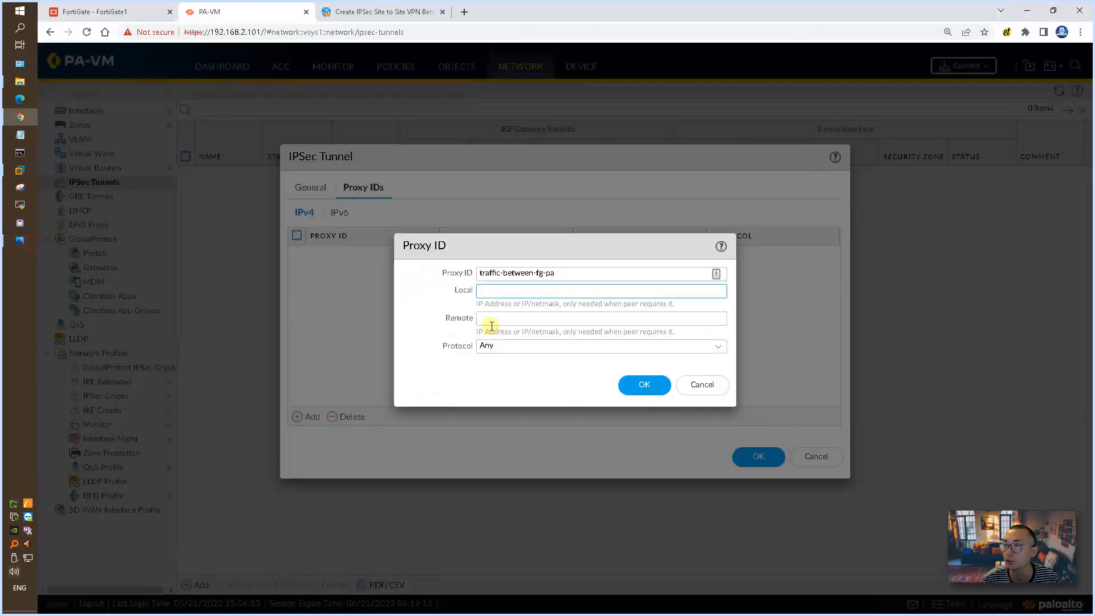
click(513, 318)
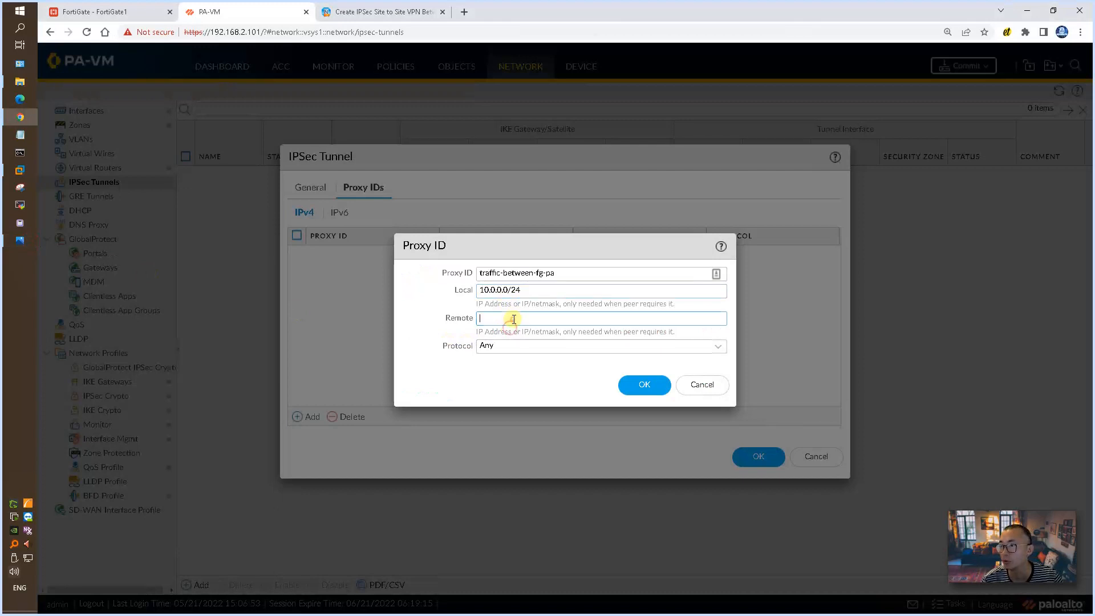
text(10.1)
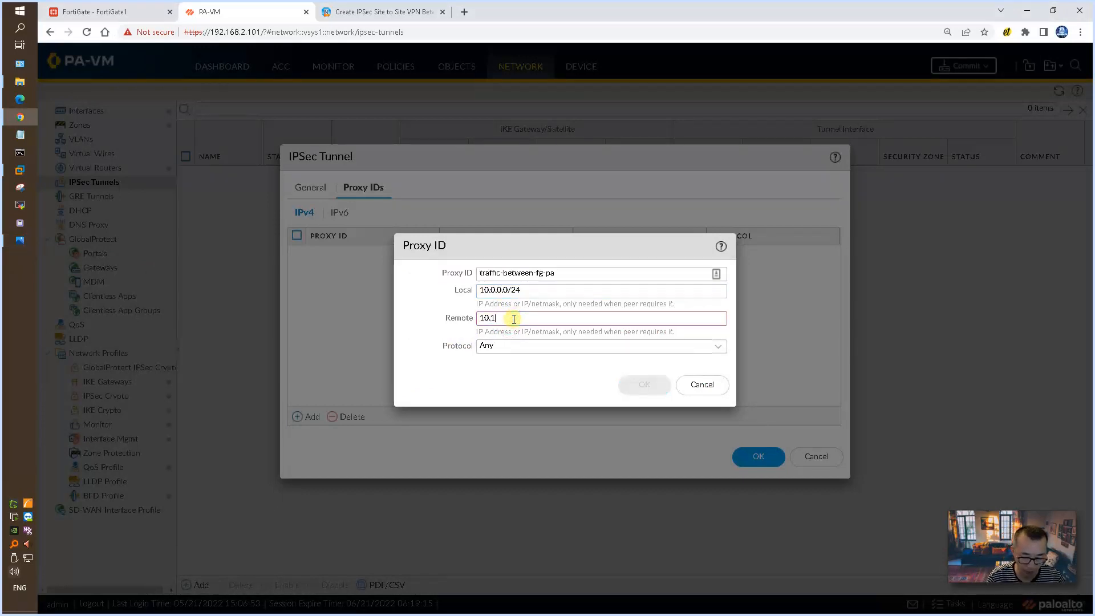
text(0.10.)
text(1)
text(/24)
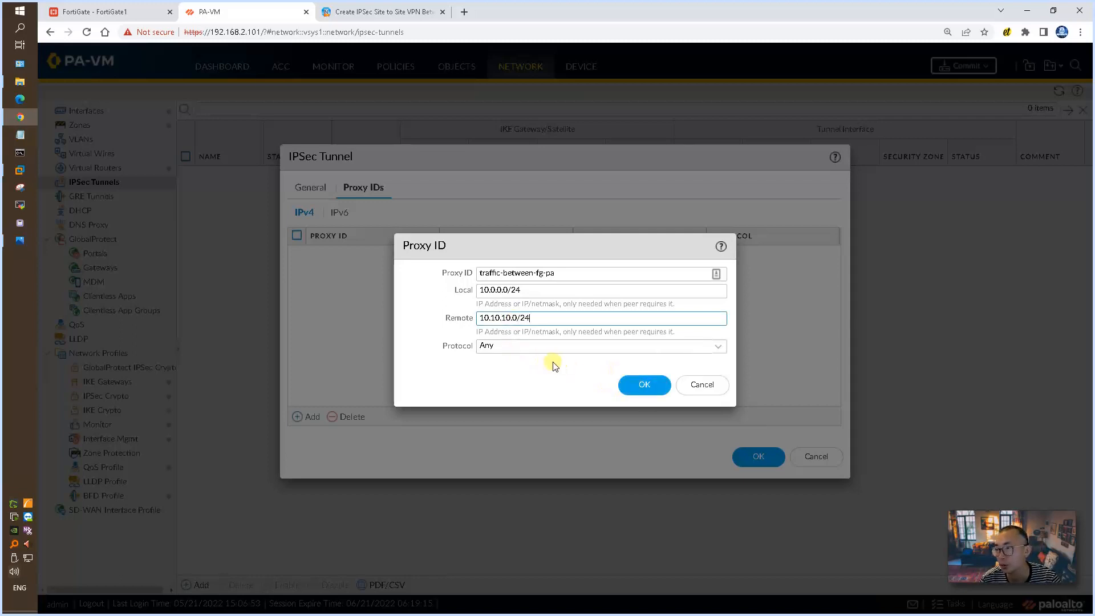
click(657, 389)
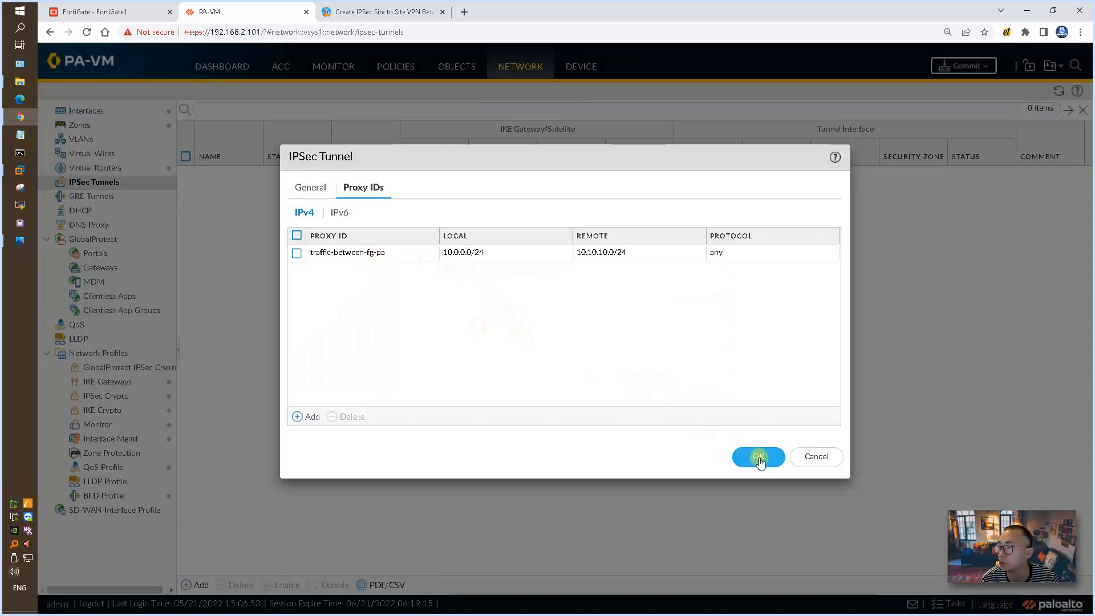
click(757, 457)
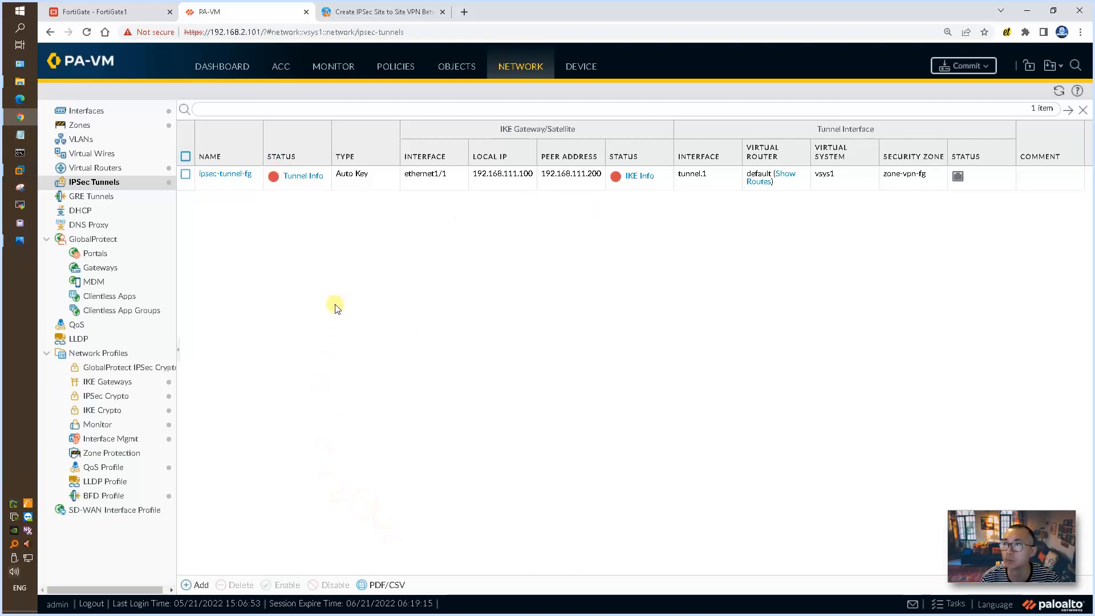
Step: Consult the blog guide's static route and security policy steps and start a Palo Alto security policy rule named VPN-Networks-Allow
click(373, 11)
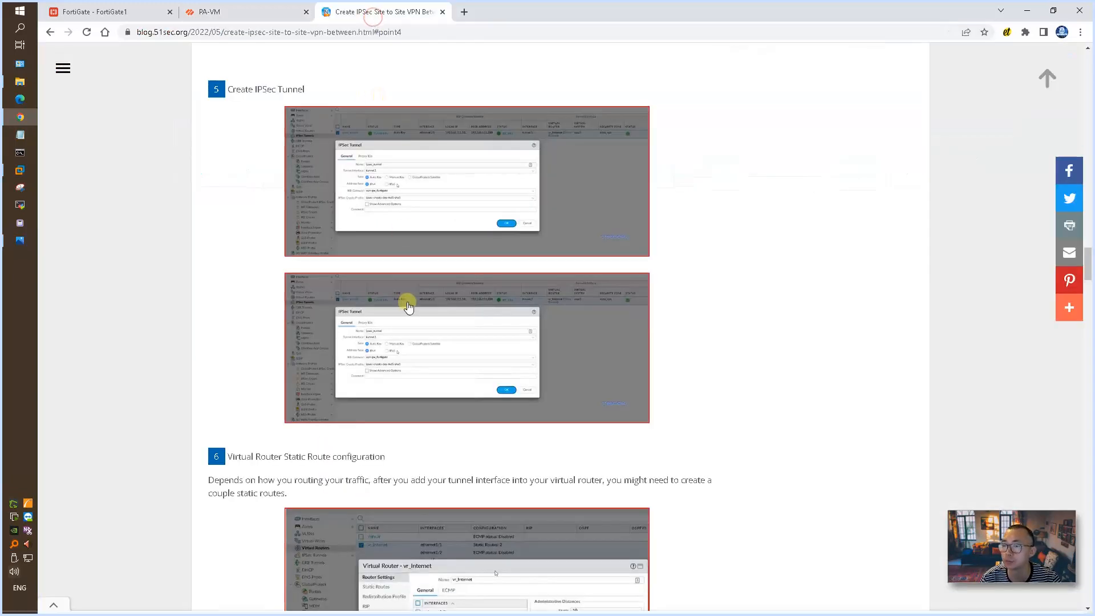
scroll(452, 440, down, 4)
scroll(459, 450, down, 4)
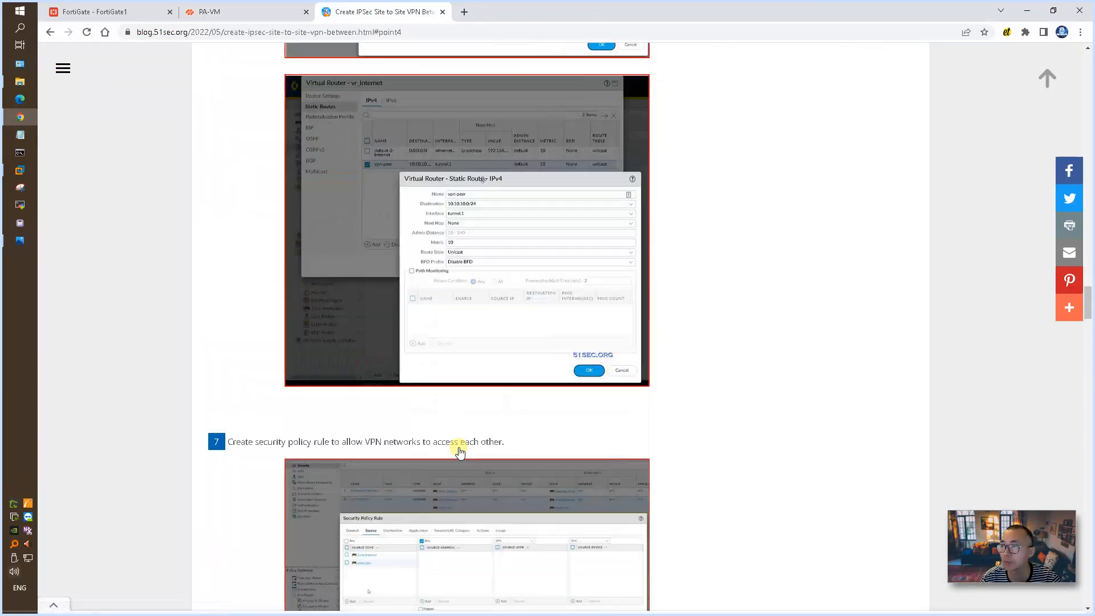
scroll(459, 450, down, 2)
scroll(460, 452, down, 2)
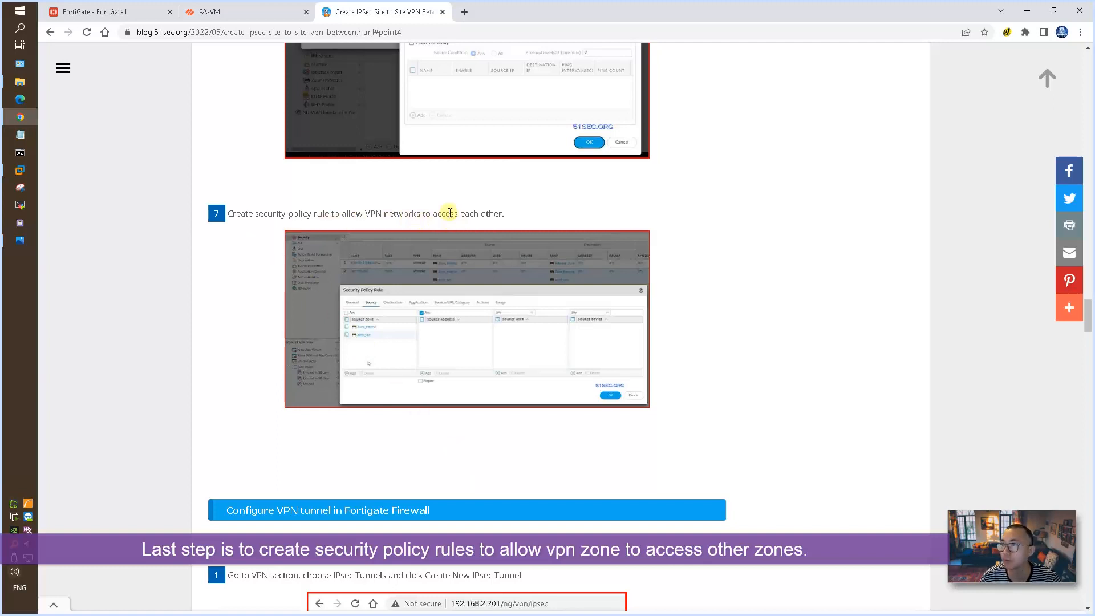
click(224, 15)
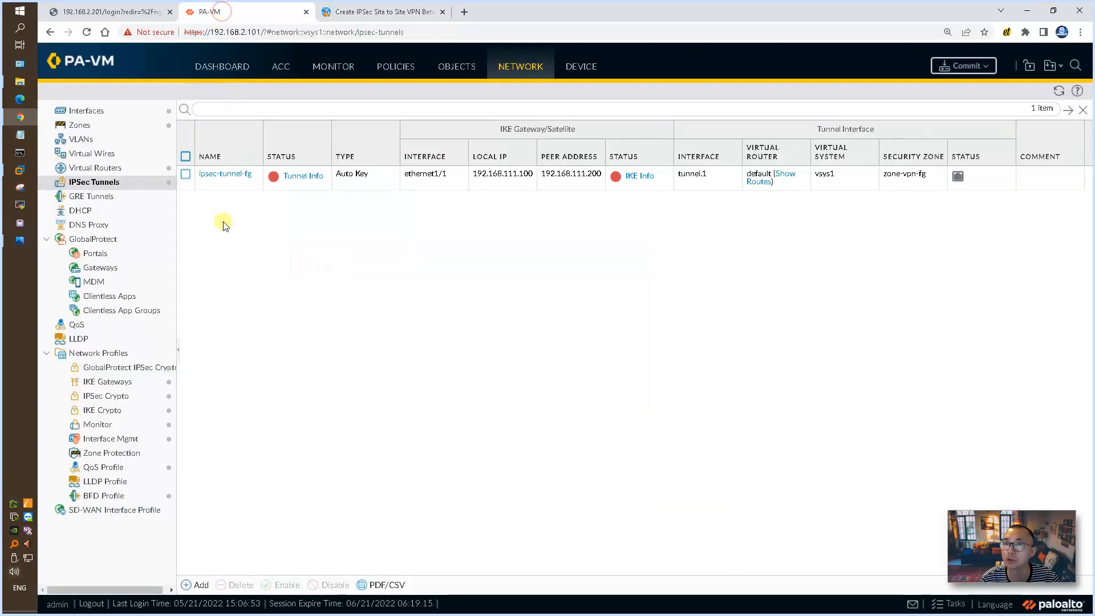
click(397, 67)
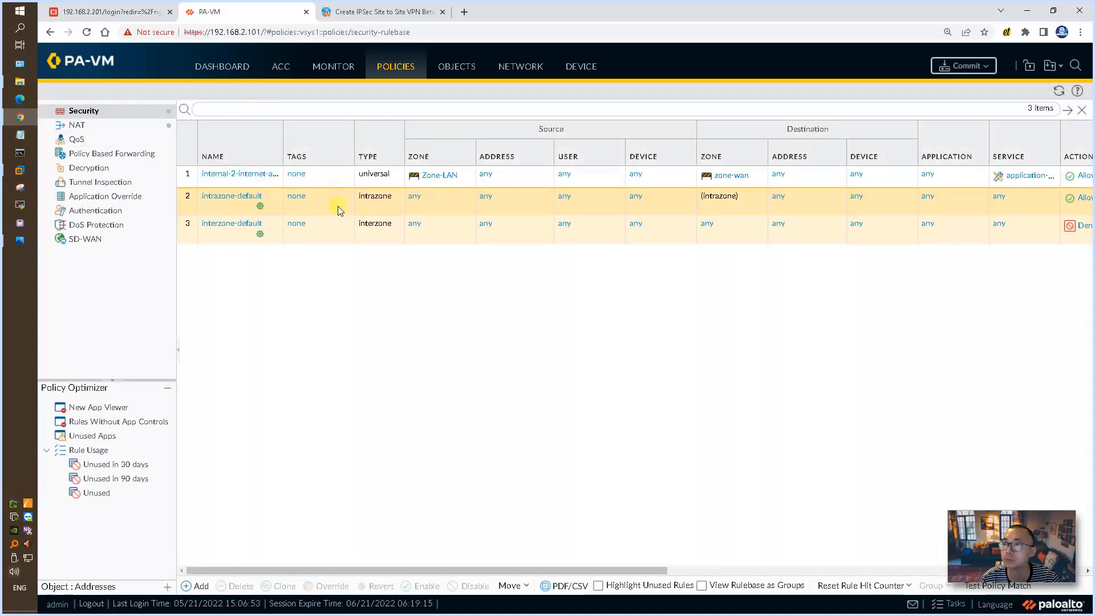
click(200, 586)
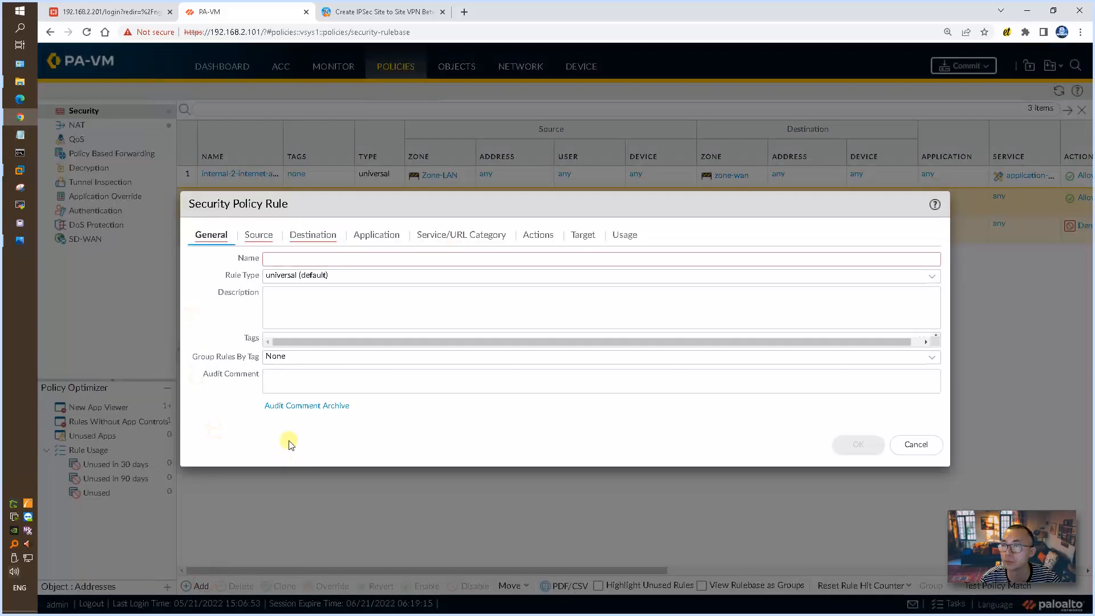
click(313, 258)
text(VPN-Networks-Allow)
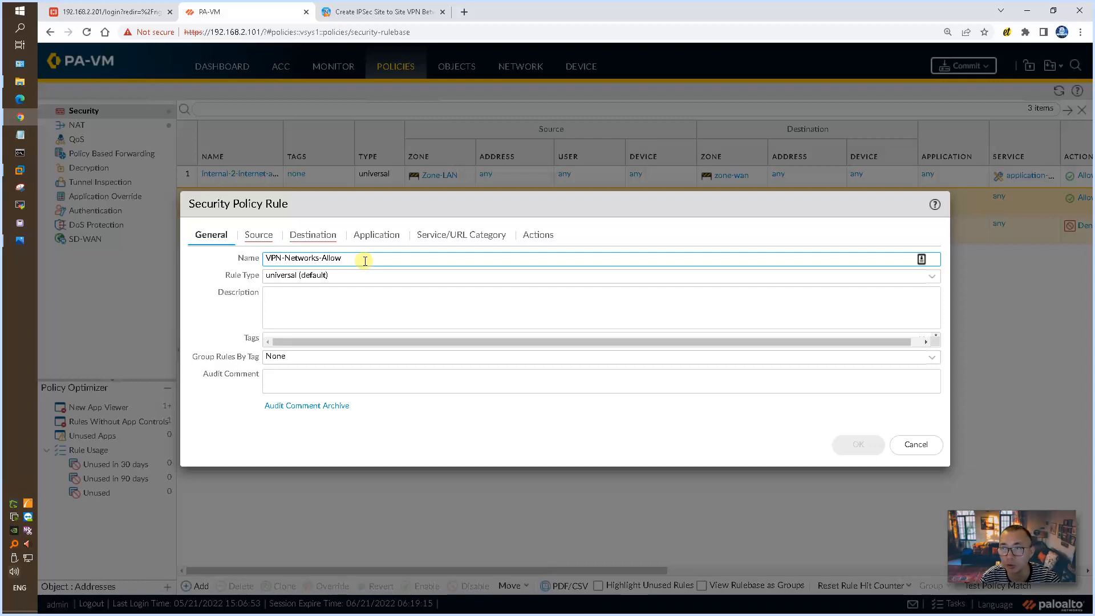
Step: Add Zone-LAN and zone-vpn-fg as the security rule's source zones
click(257, 235)
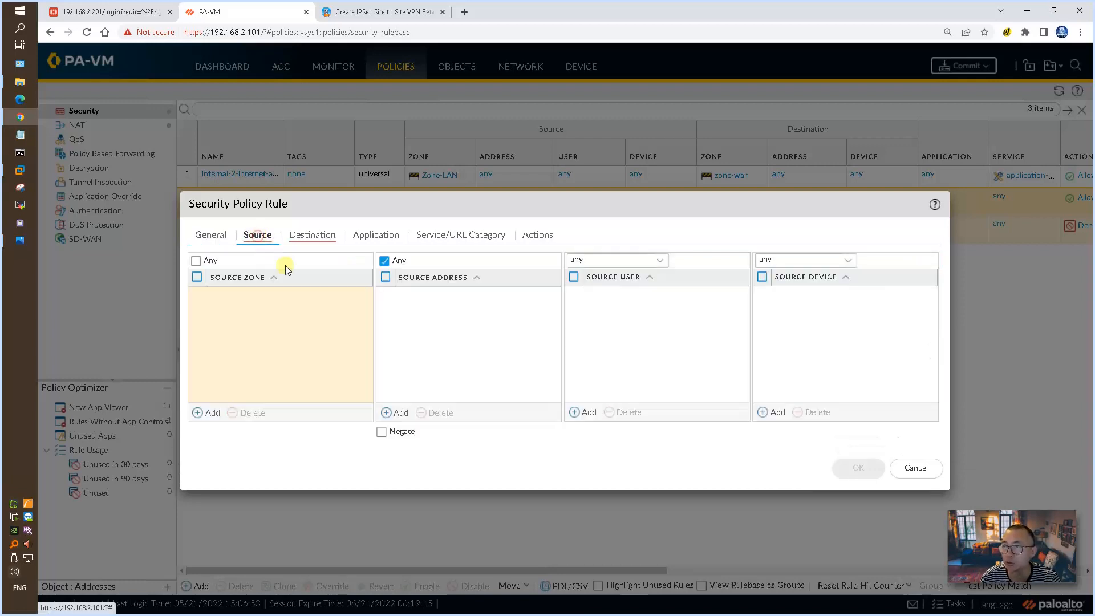
click(197, 278)
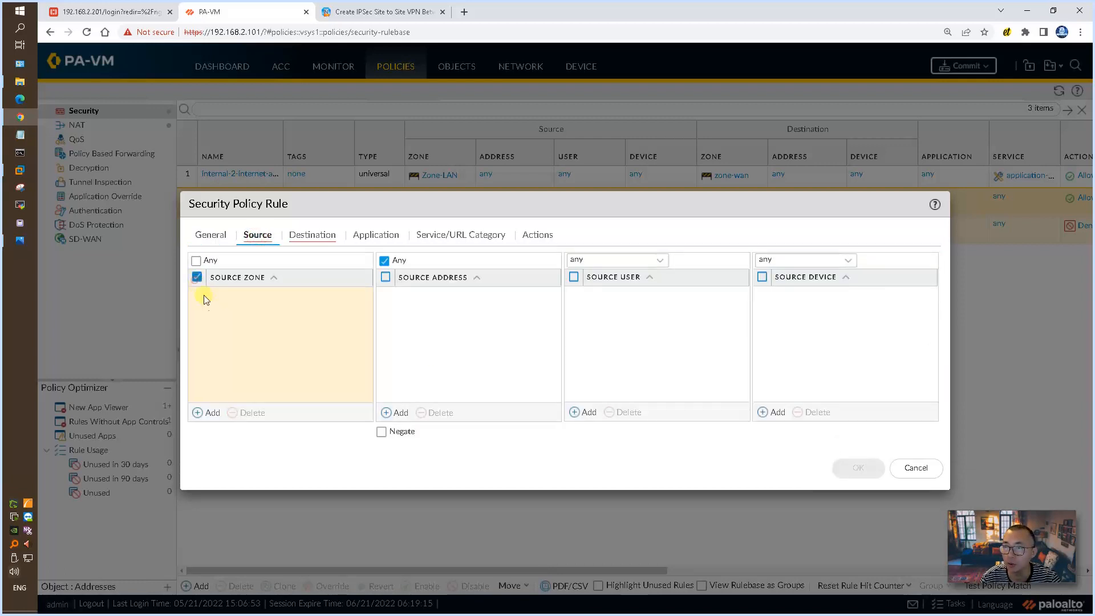
click(207, 412)
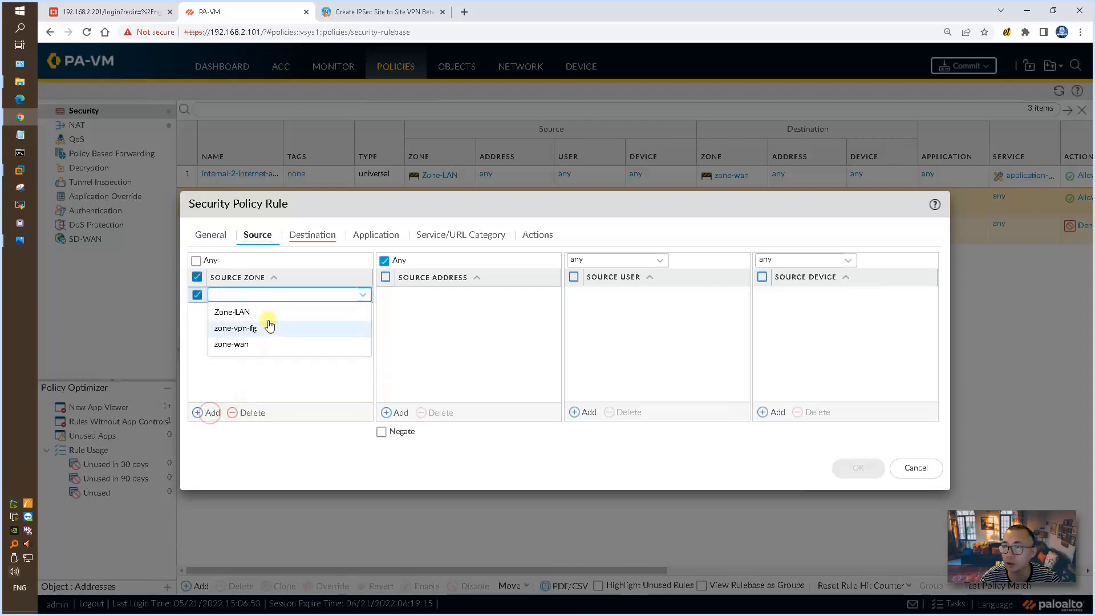
click(250, 313)
click(207, 413)
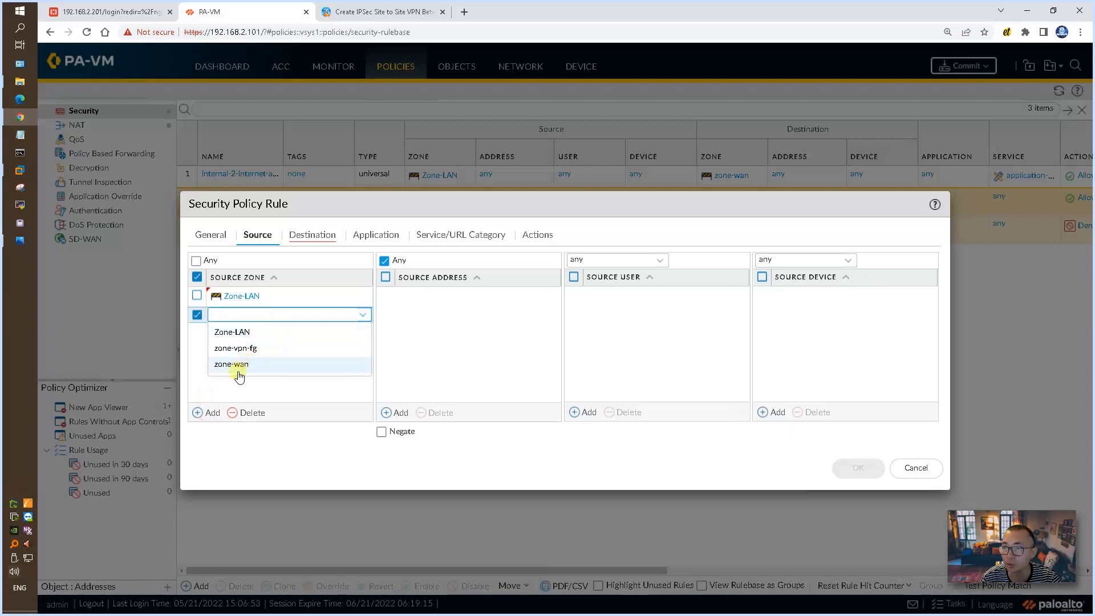
click(254, 349)
click(403, 336)
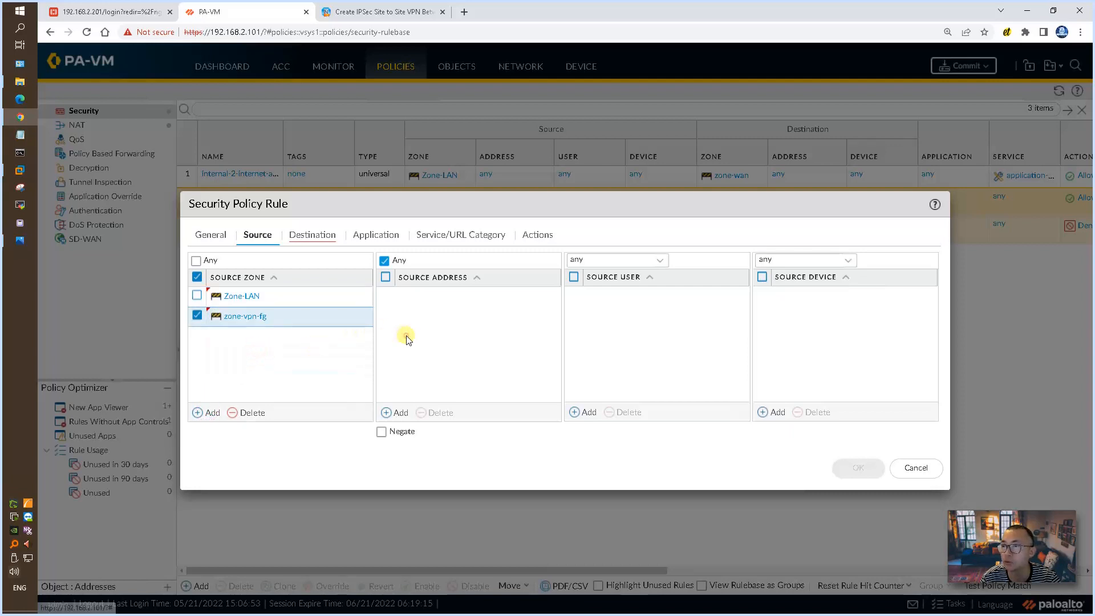
Step: Add Zone-LAN and zone-vpn-fg as the security rule's destination zones
click(311, 239)
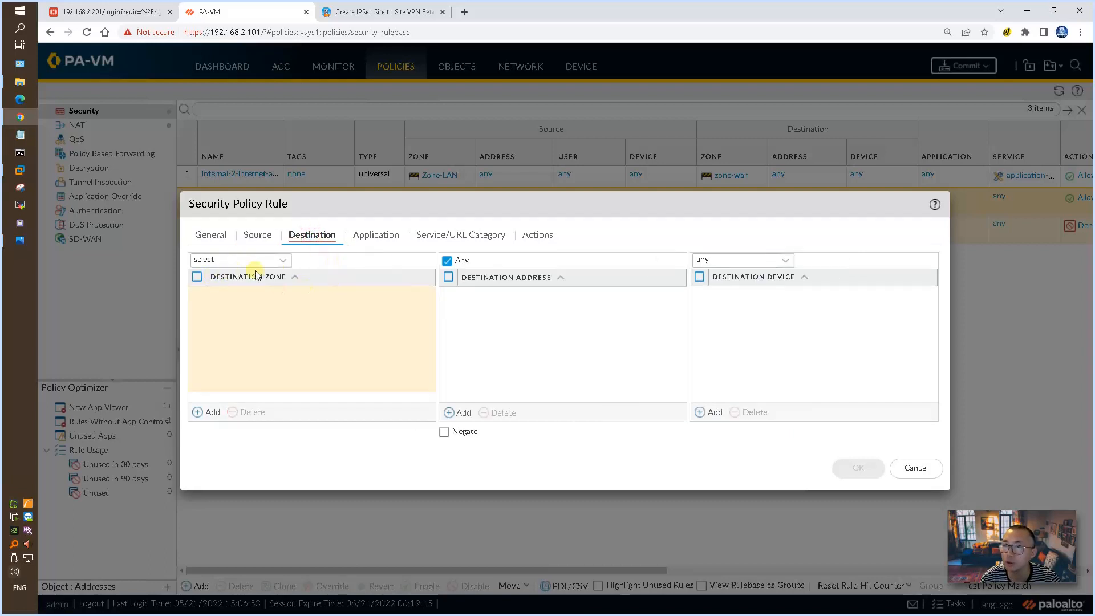
click(208, 410)
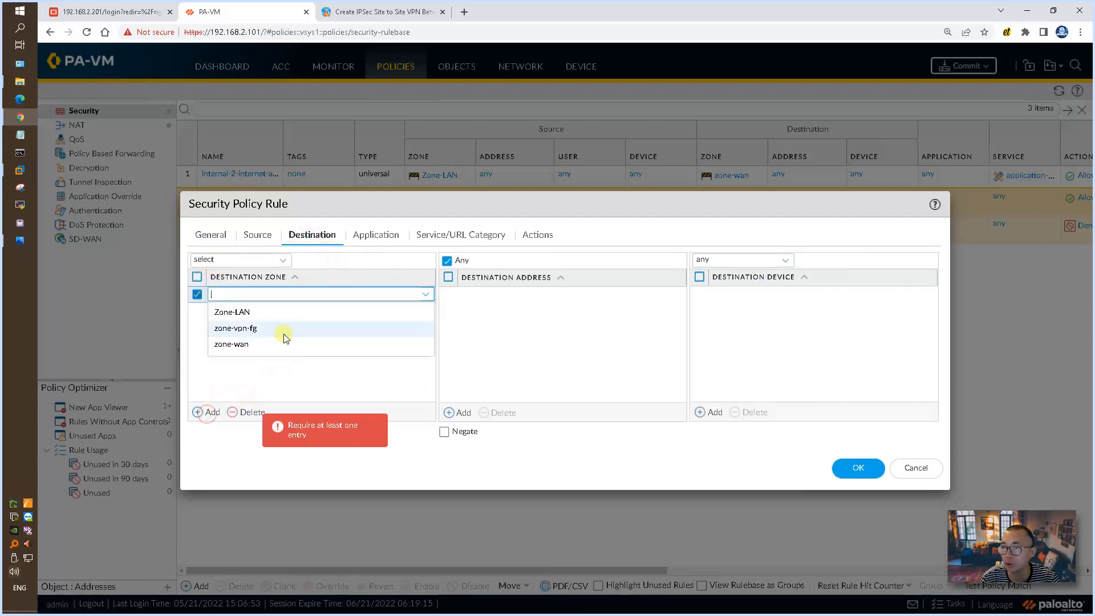
click(247, 311)
click(200, 411)
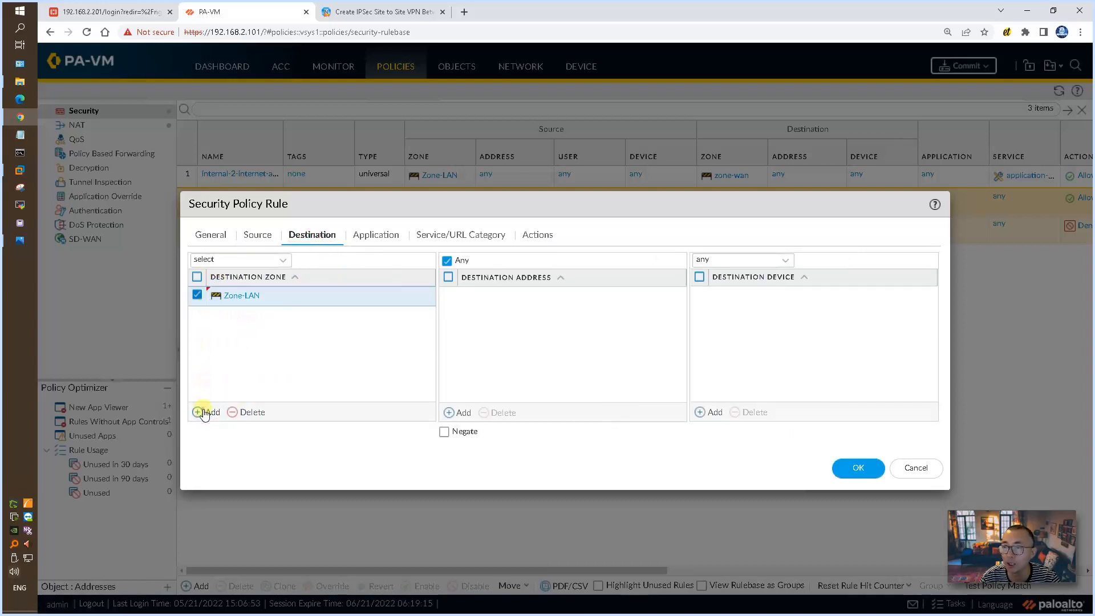
click(241, 347)
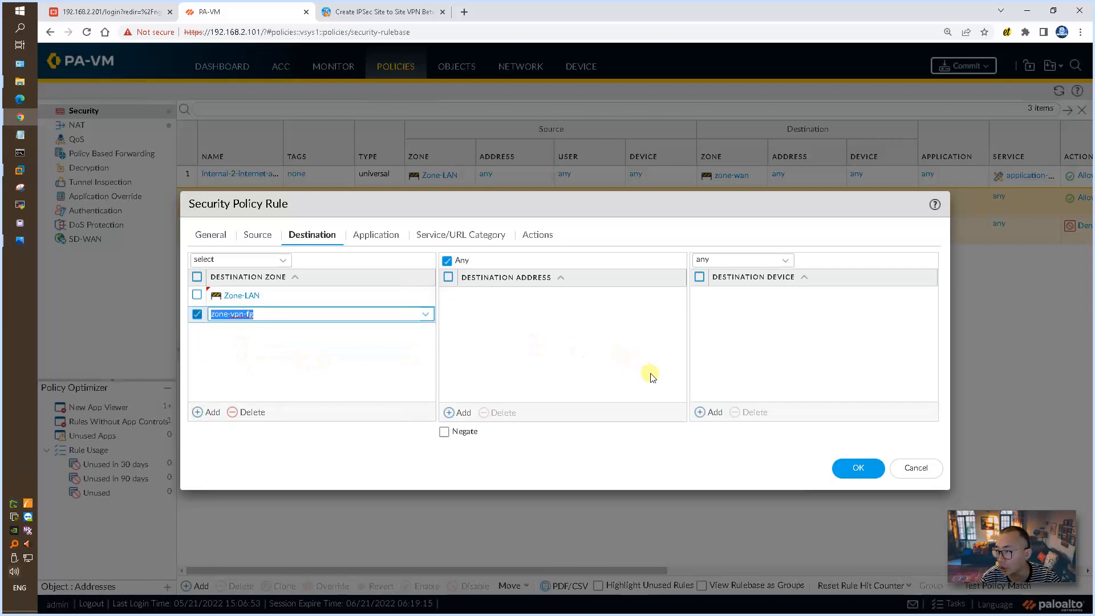
Step: Review the rule's application, service and action settings, save it with the Allow action, and commit all changes on the Palo Alto firewall
click(367, 244)
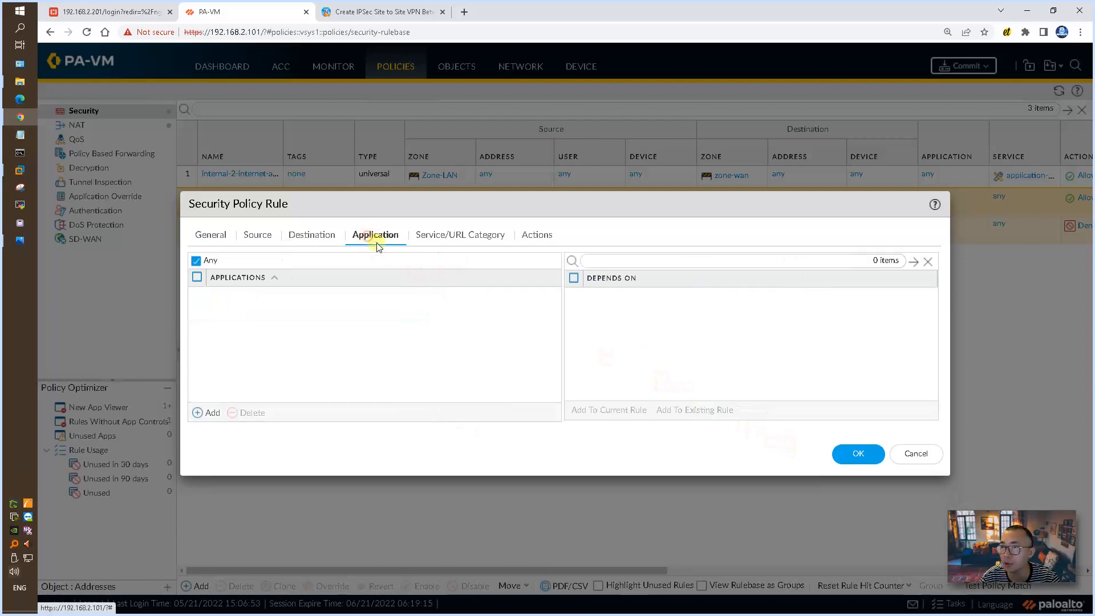
click(431, 239)
click(531, 242)
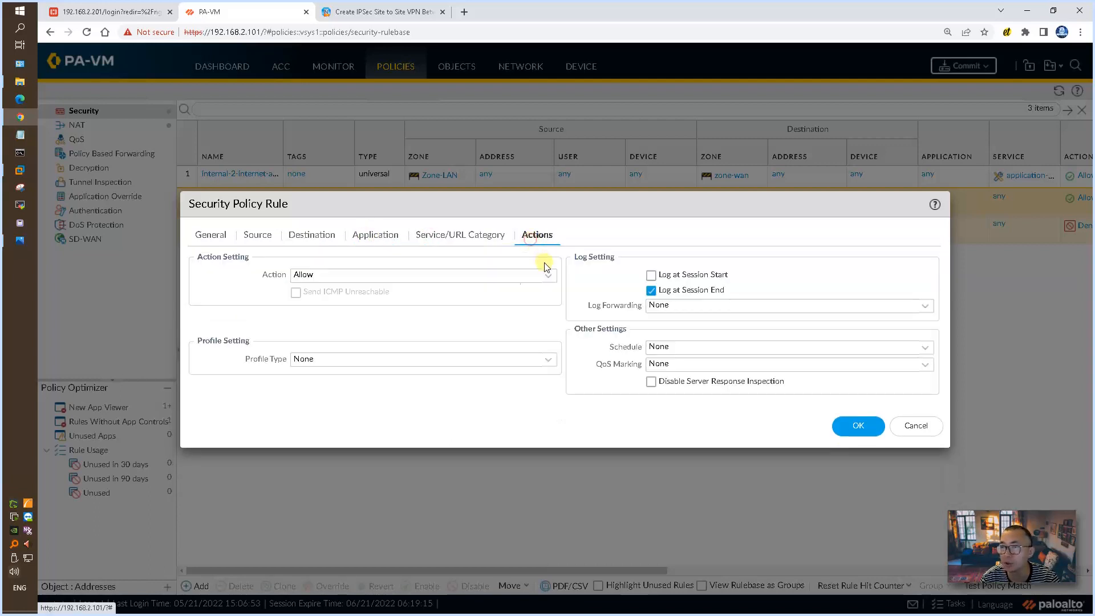
click(856, 426)
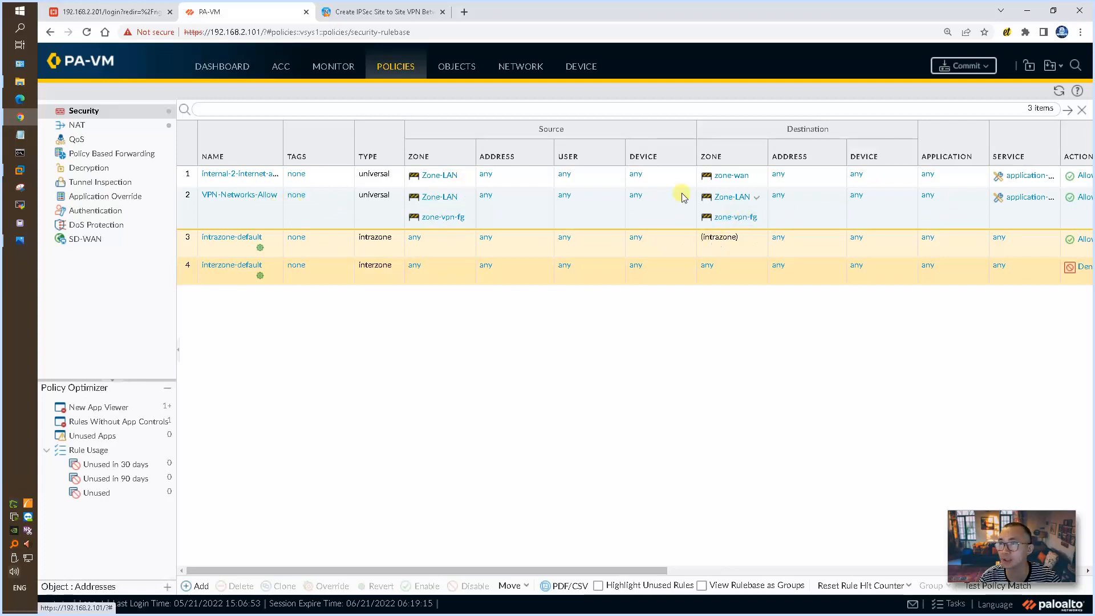
click(963, 68)
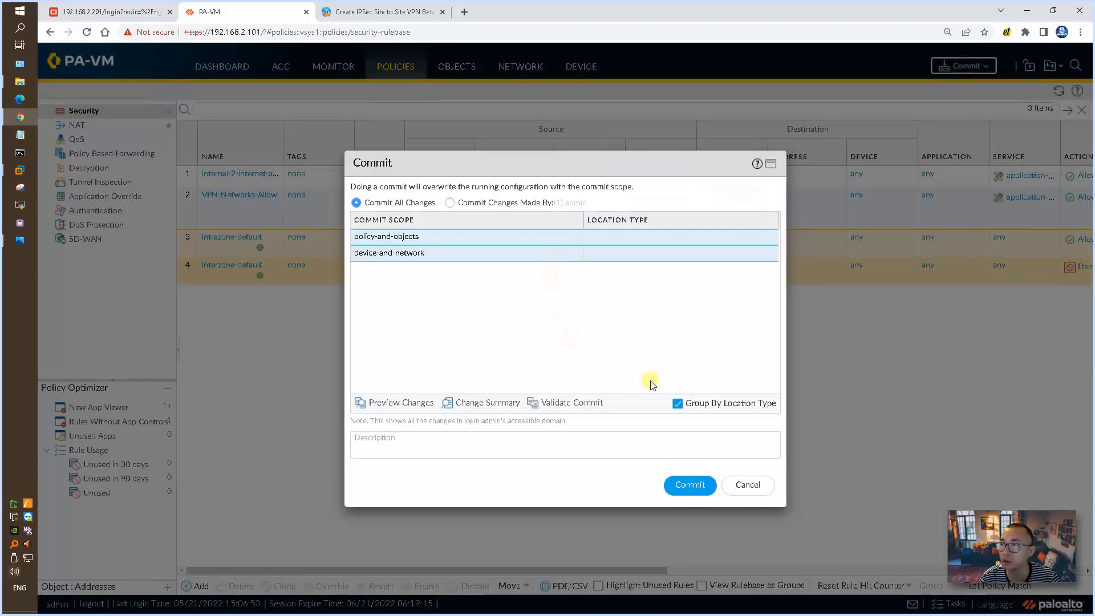
click(691, 486)
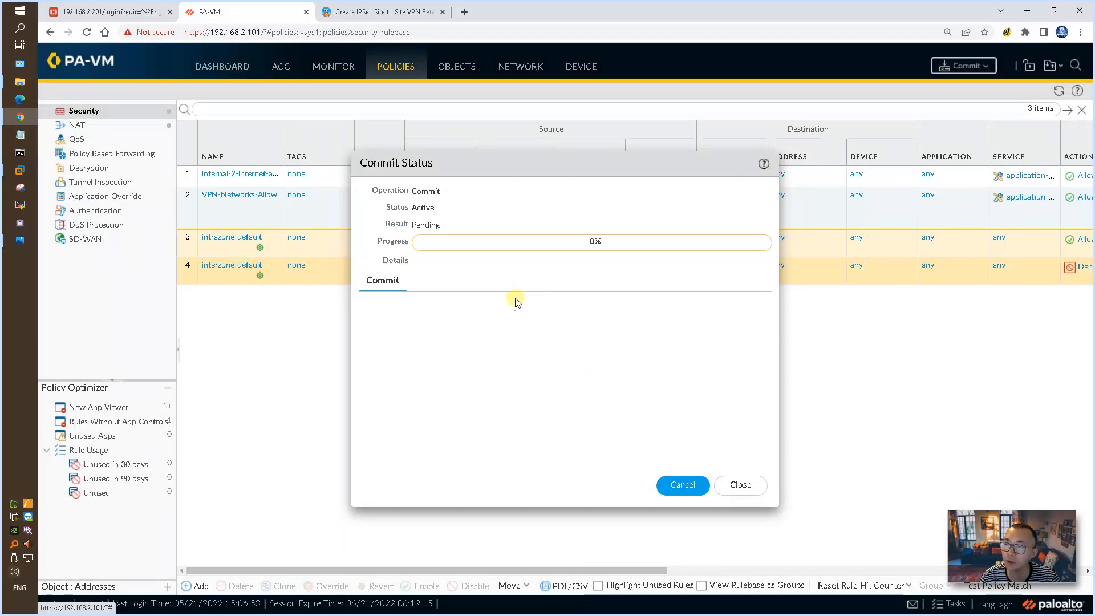
Step: Switch to the FortiGate web interface and log back in with the administrator username and password
click(138, 11)
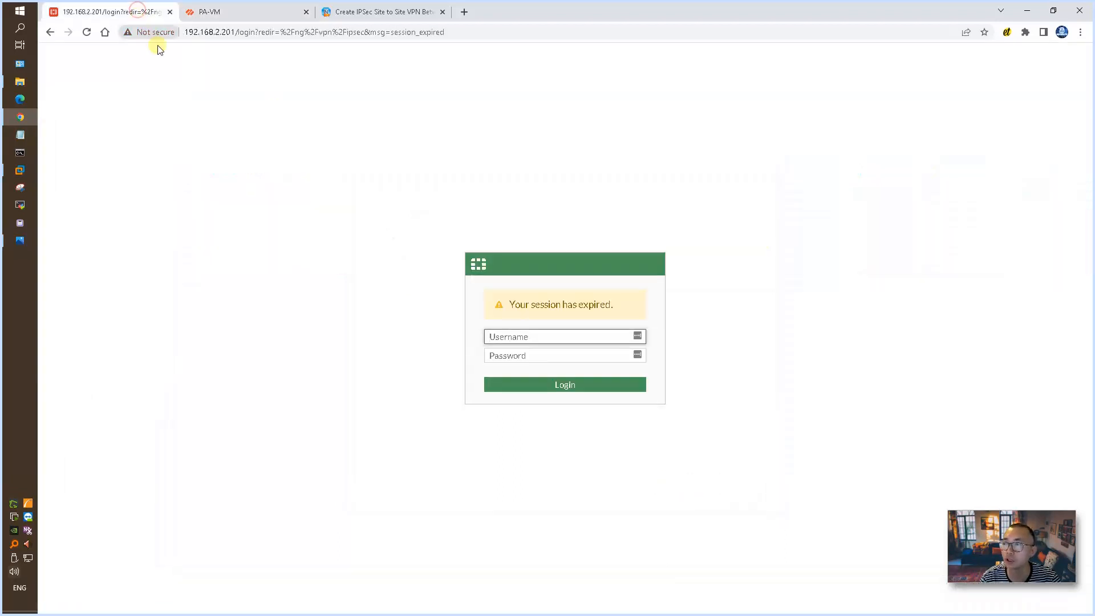
click(601, 339)
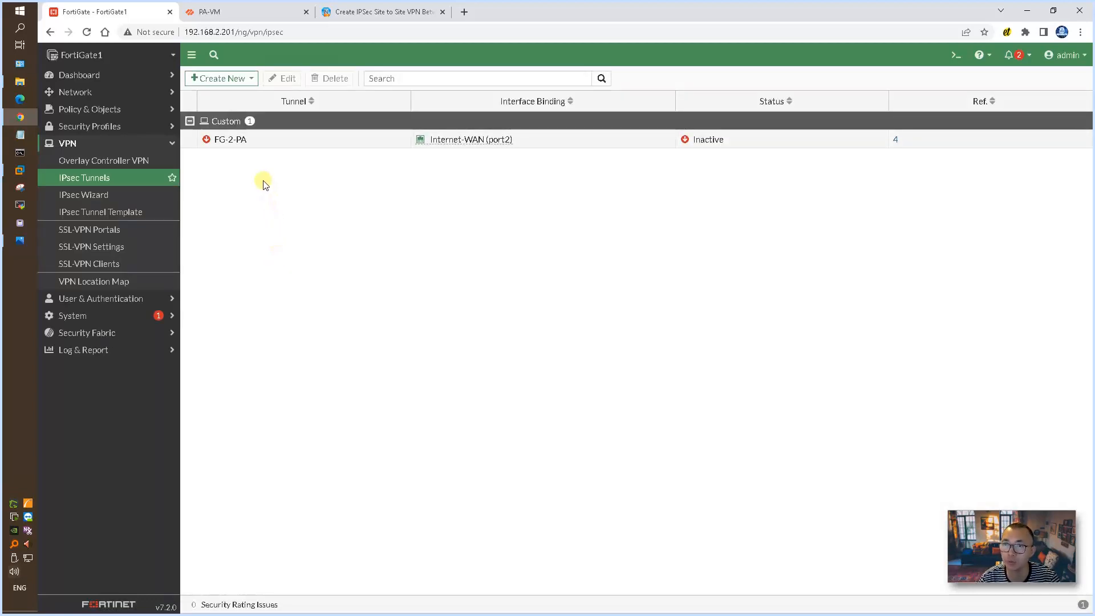
Step: Review the FG-2-PA tunnel interface under Internet-WAN (port2) and the static routes for FG-2-PA_remote
click(145, 95)
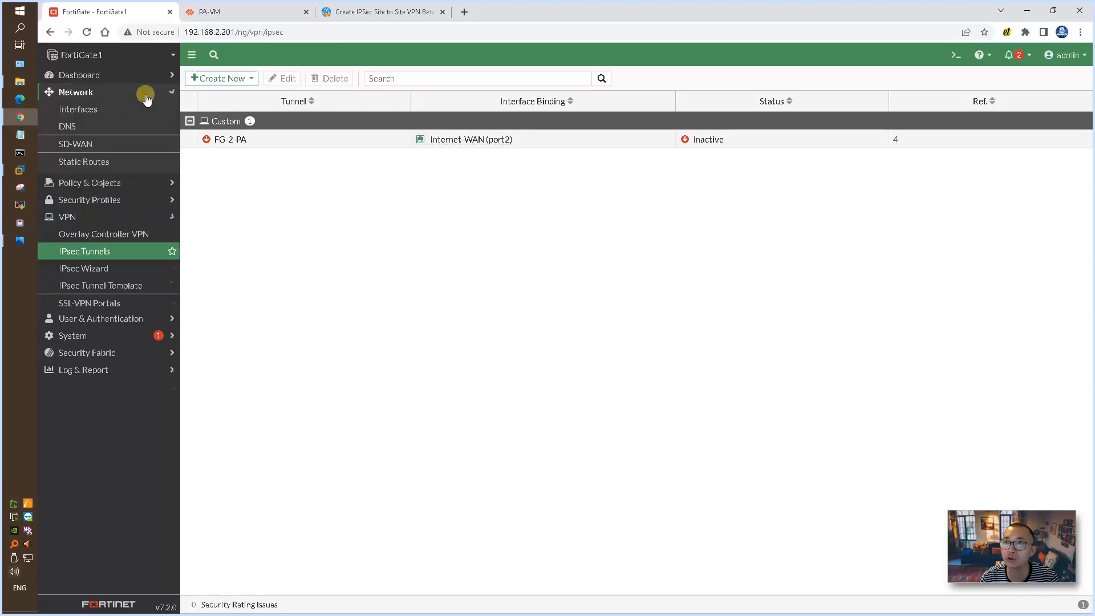
click(139, 108)
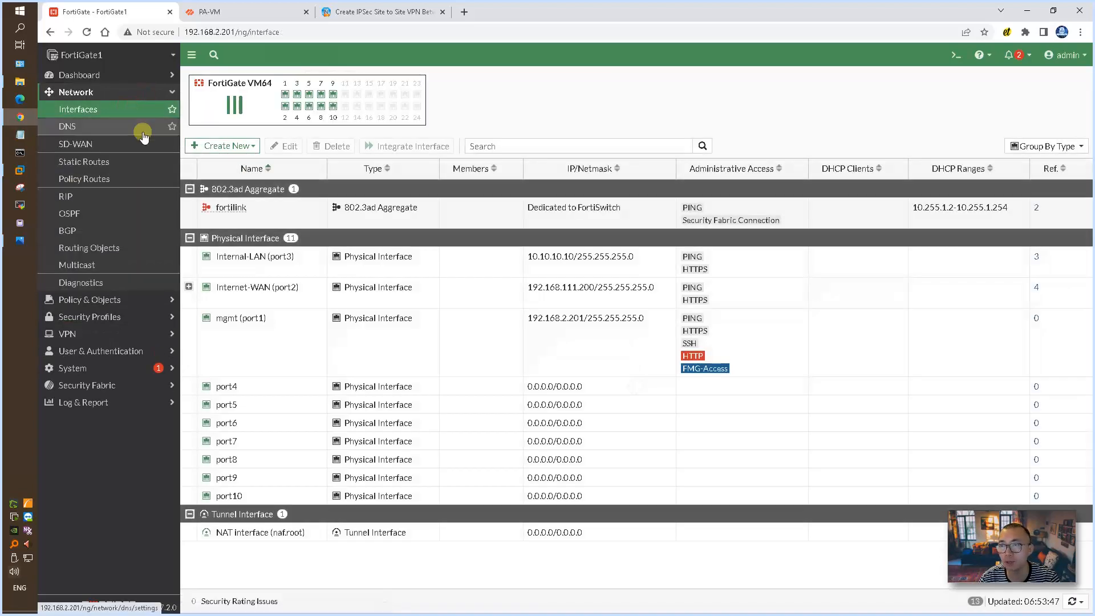
click(188, 286)
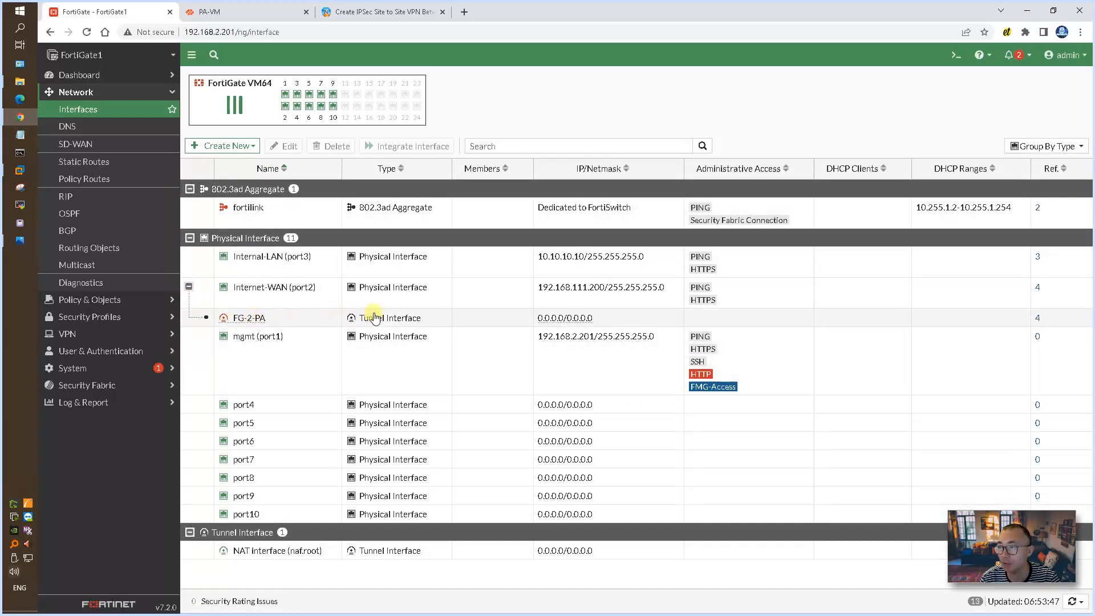
mouse_move(297, 294)
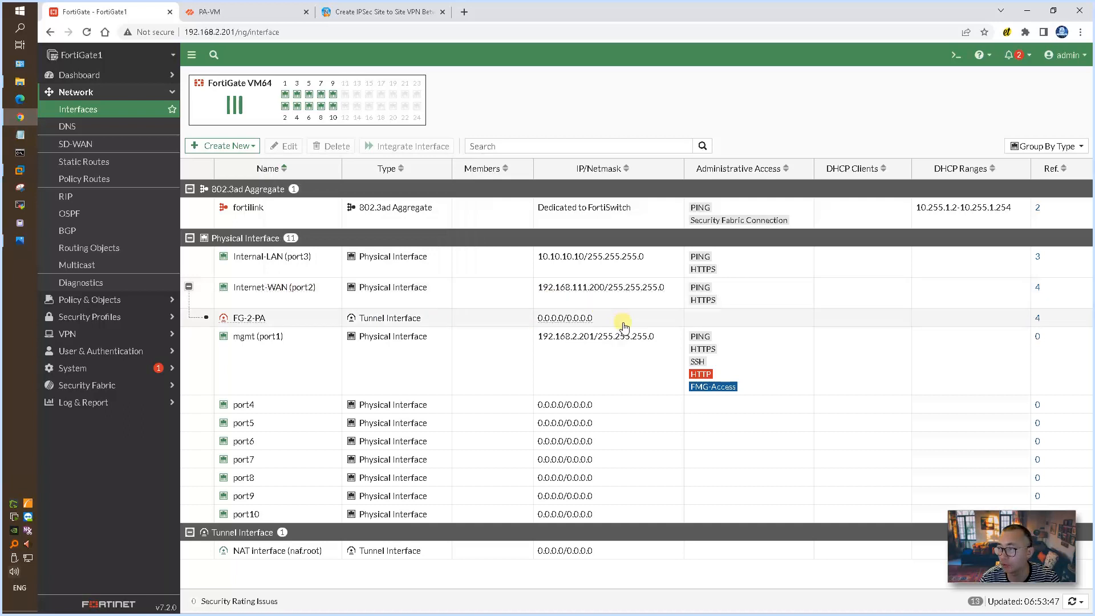
click(118, 164)
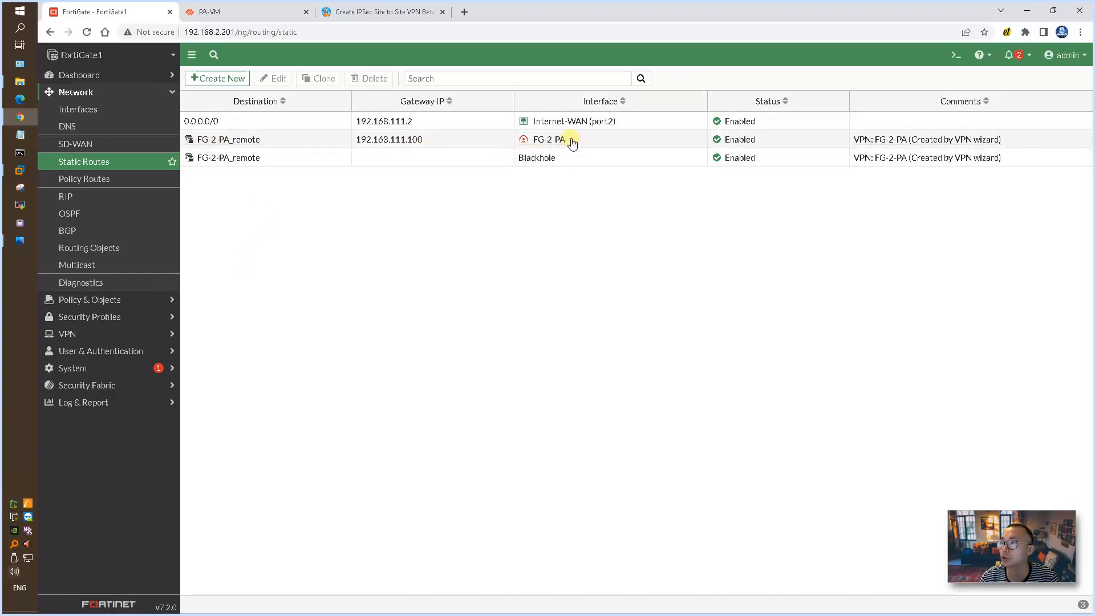
mouse_move(556, 144)
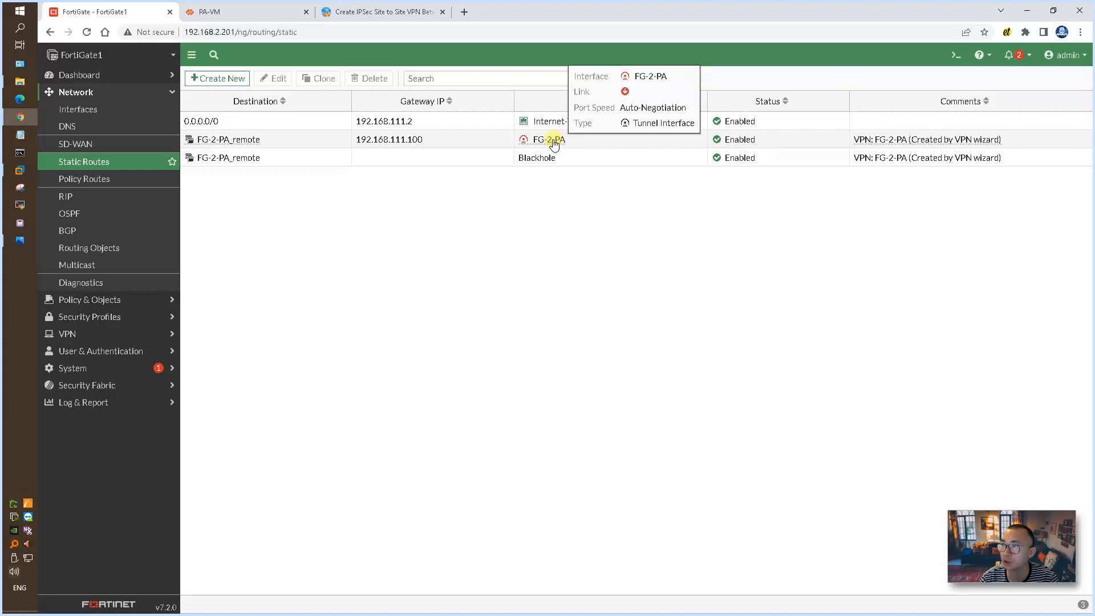
Step: Examine the firewall policies between FG-2-PA and Internal-LAN (port3) in both directions
click(146, 300)
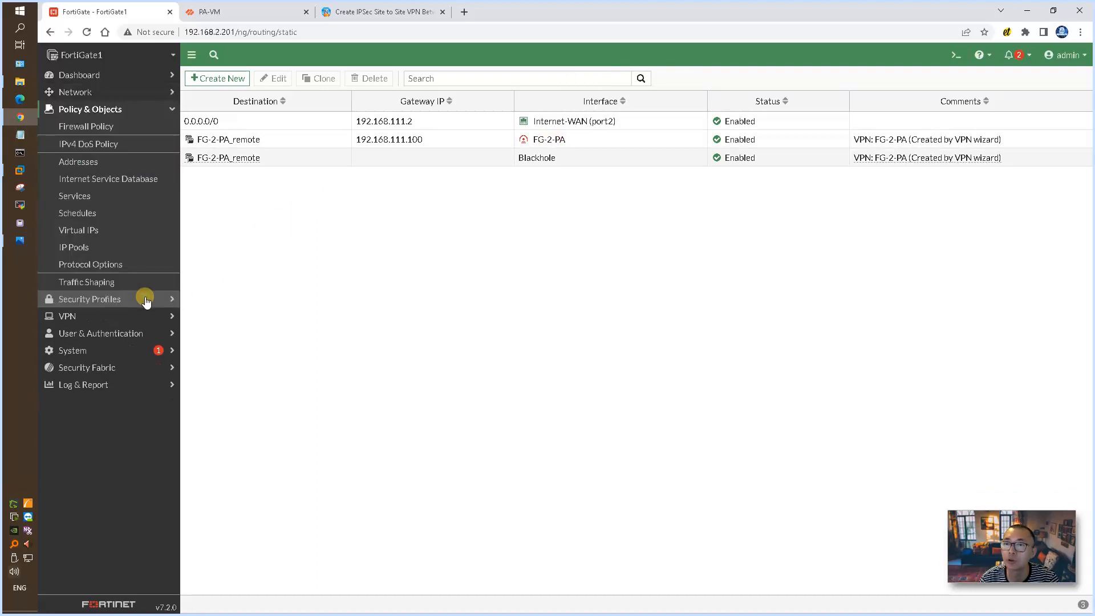
click(108, 129)
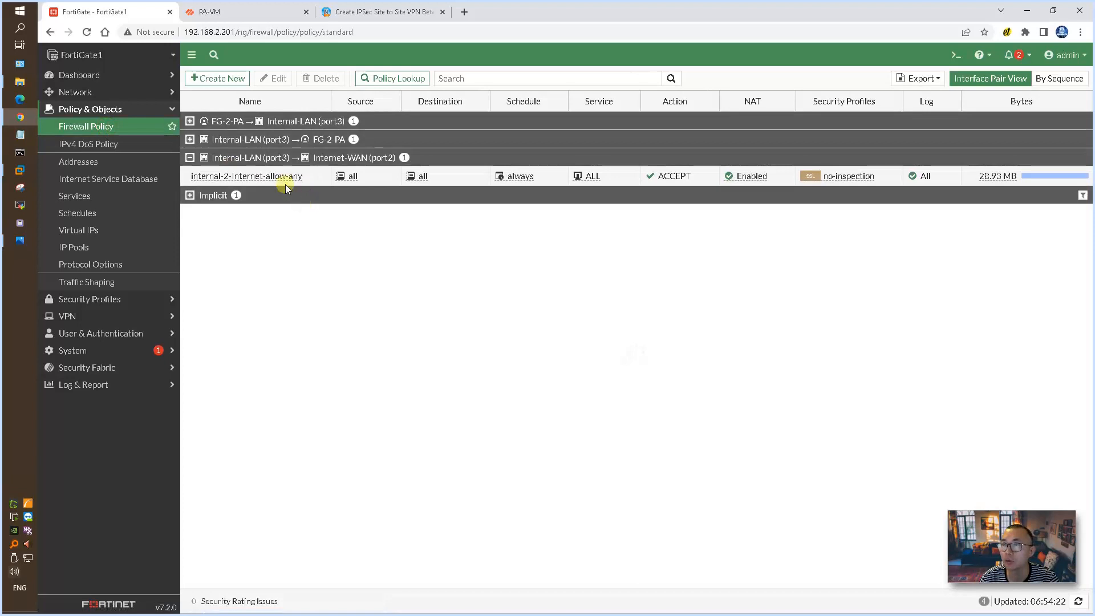
click(190, 121)
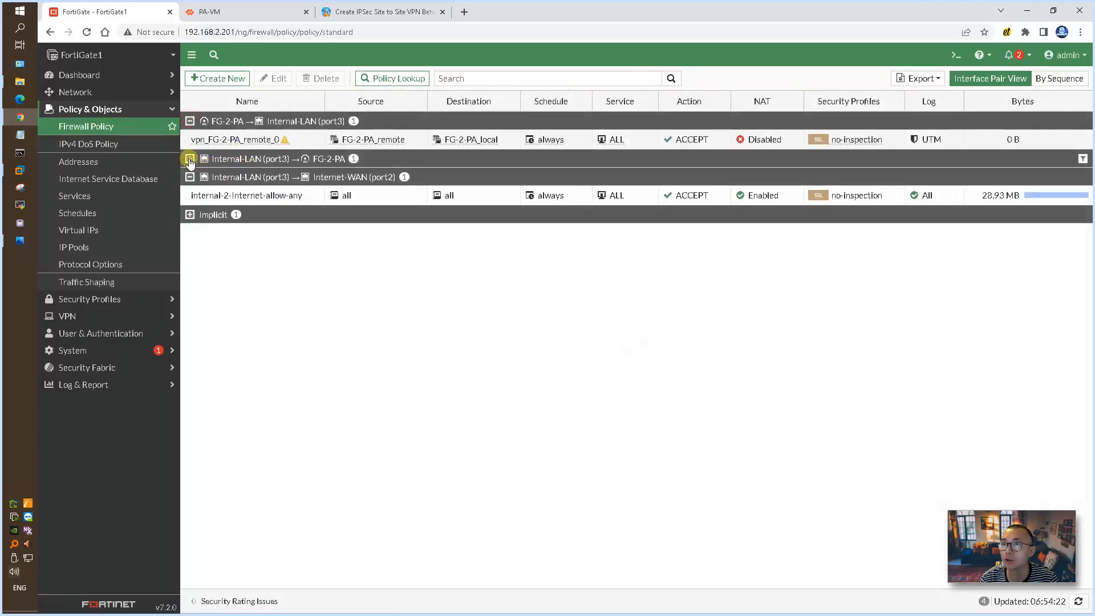
click(189, 159)
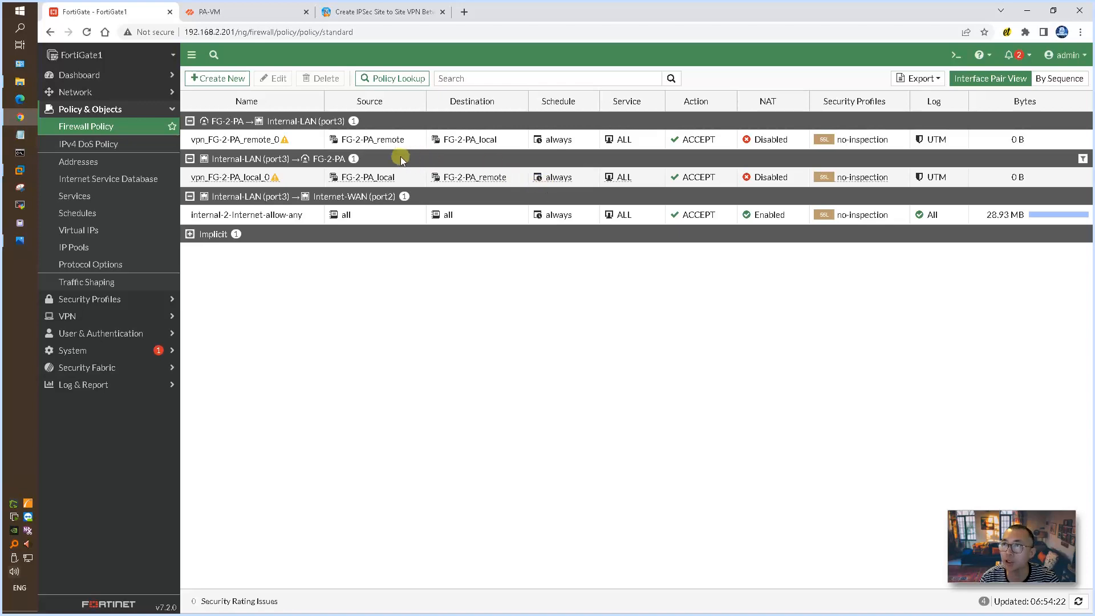
Step: Switch to the Palo Alto web interface, dismiss the commit status, and inspect the IKE info and tunnel info of ipsec-tunnel-fg
click(256, 13)
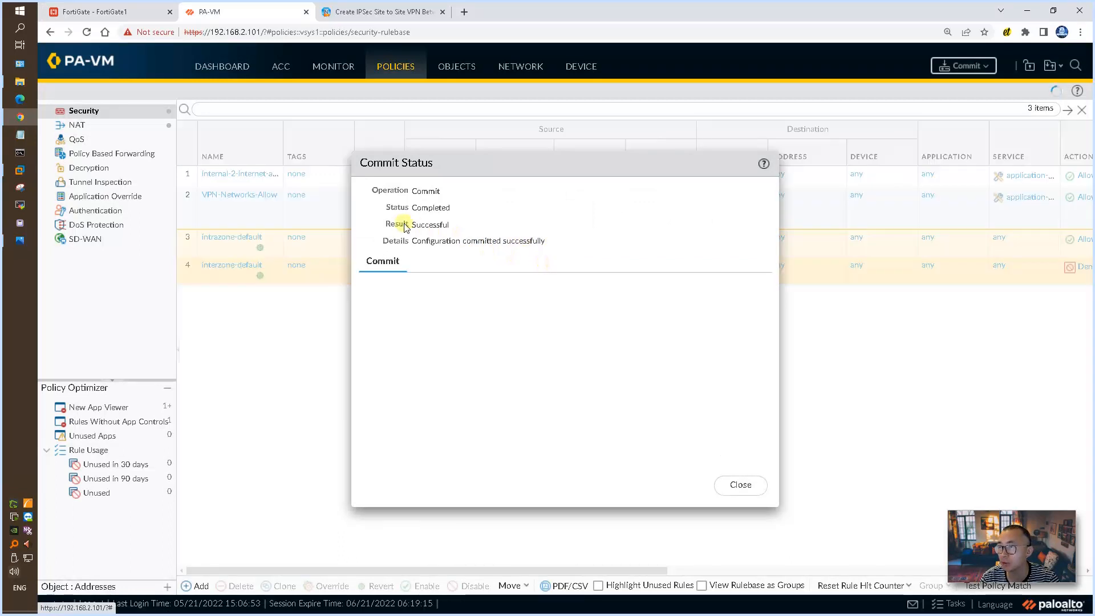
click(740, 484)
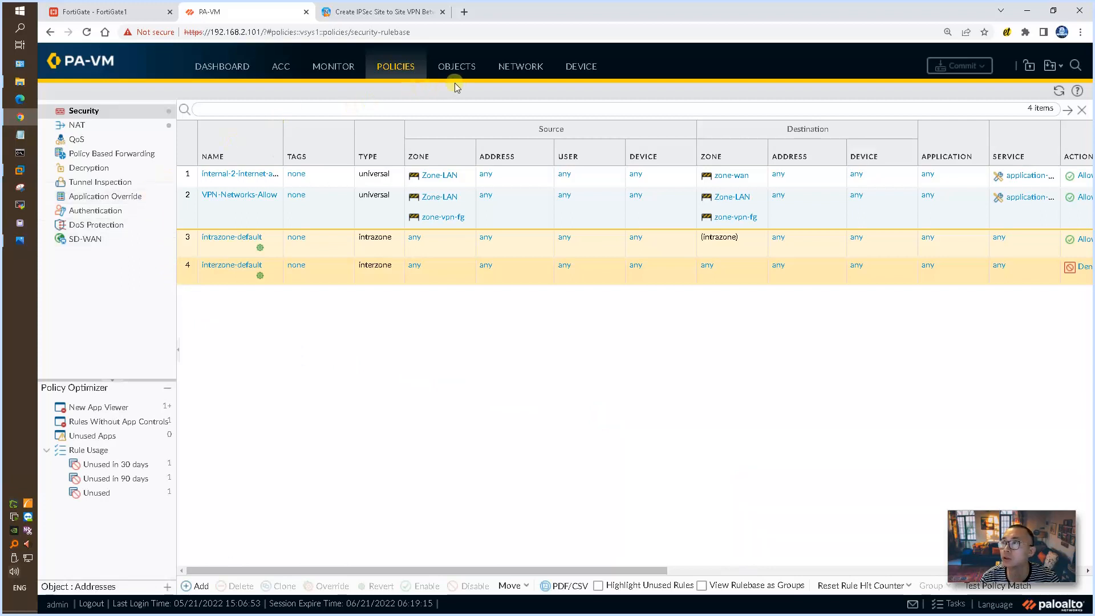
click(516, 66)
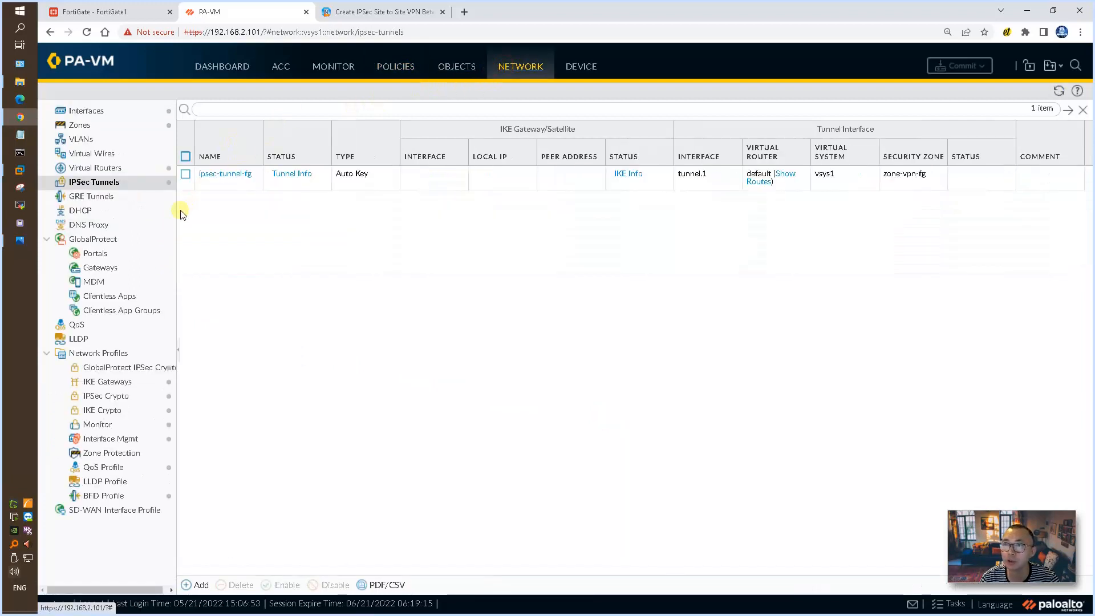
click(642, 178)
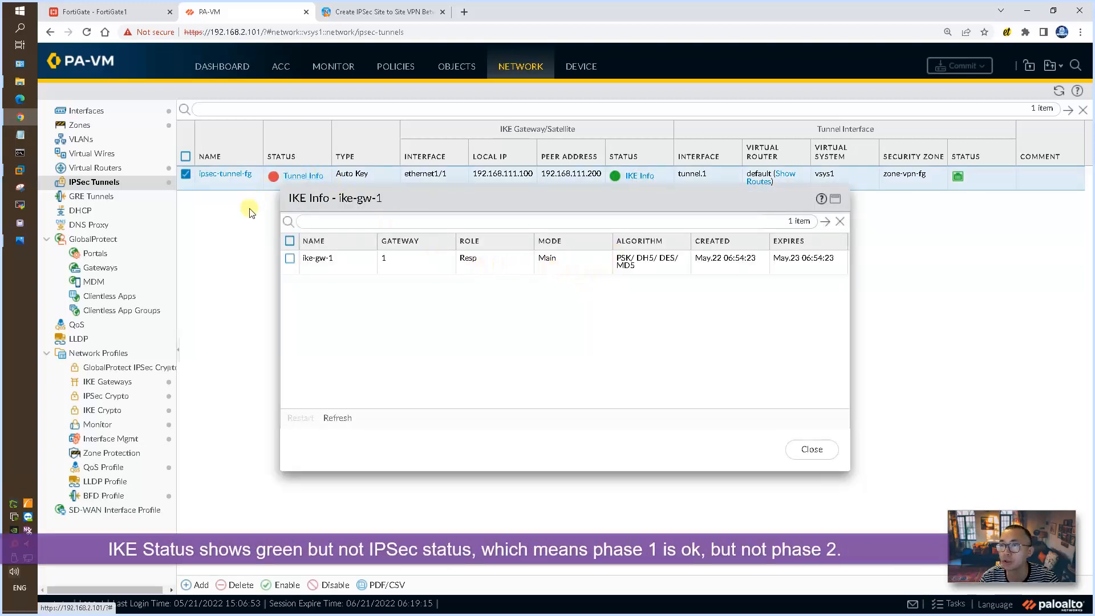
click(303, 177)
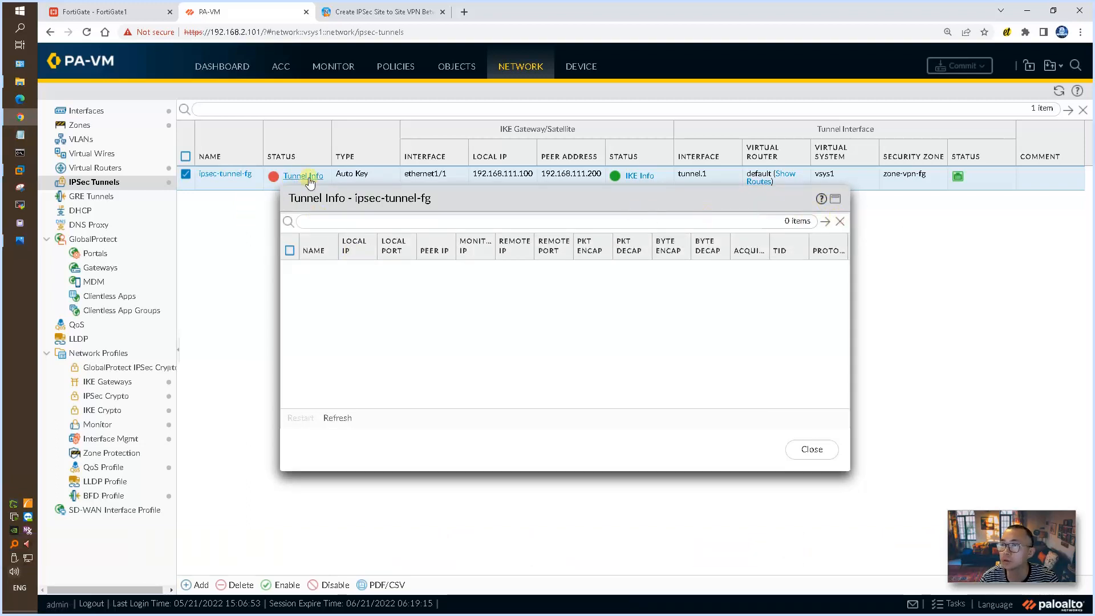
Step: Switch to the FortiGate web interface and check the status of the FG-2-PA IPsec tunnel
click(135, 13)
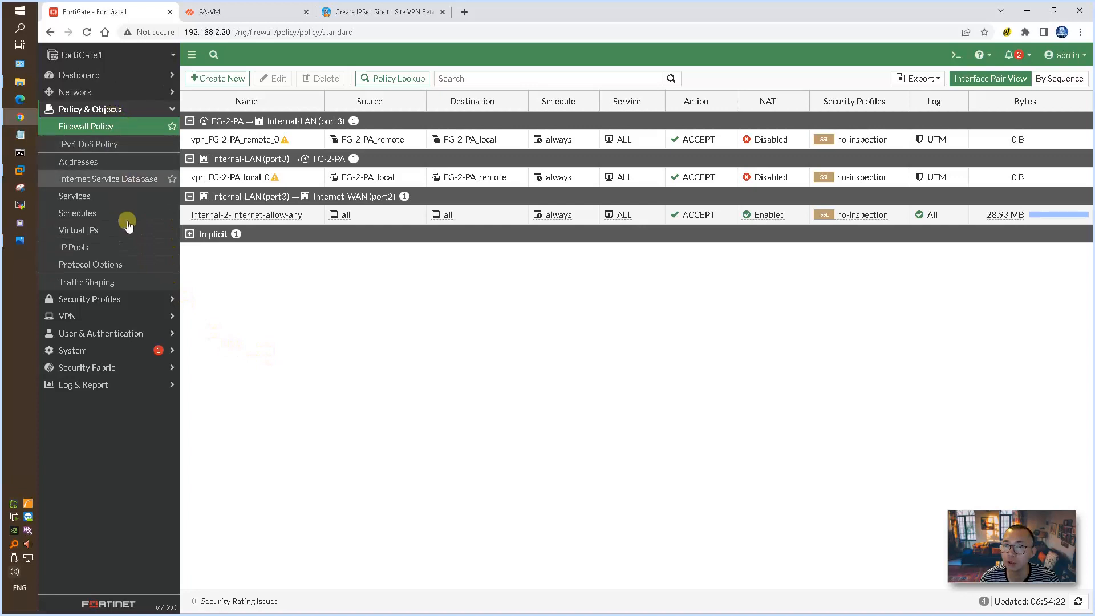
click(147, 316)
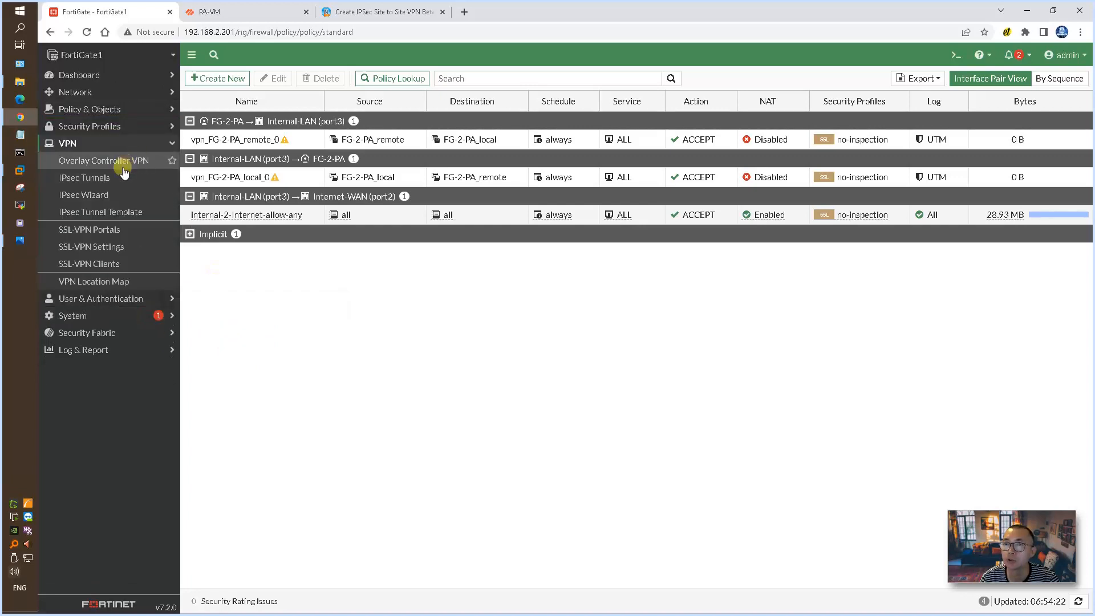
click(123, 178)
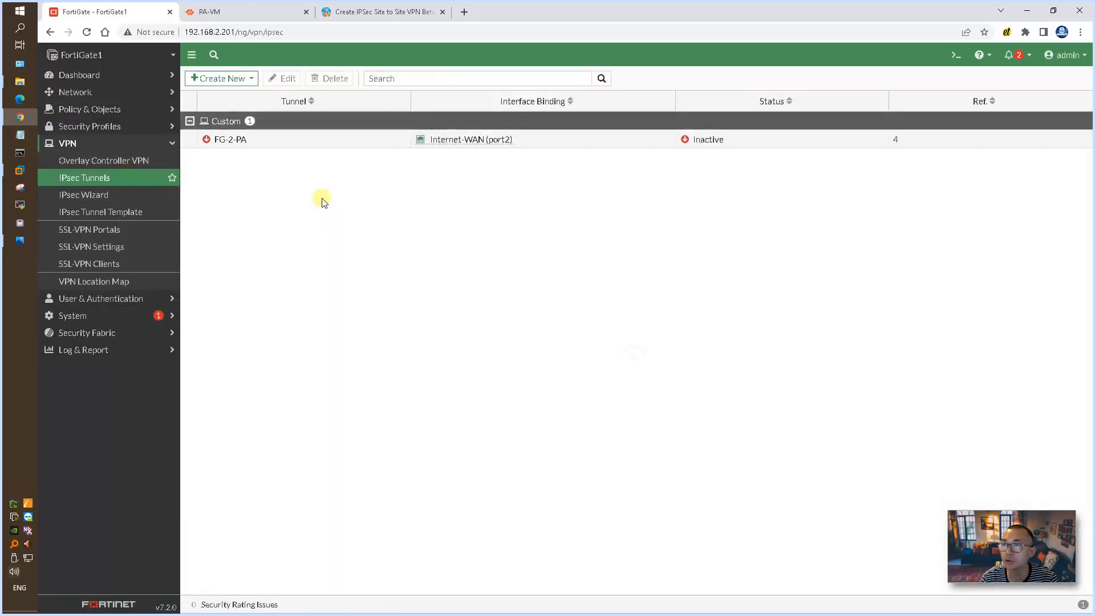
mouse_move(208, 145)
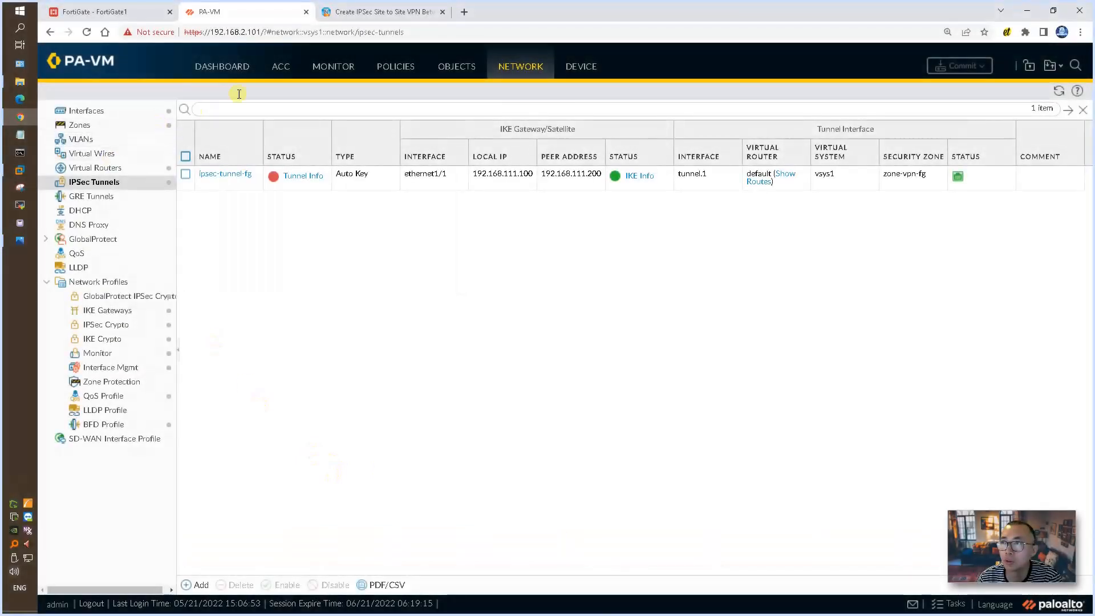
Step: Switch to the Palo Alto web interface and examine the system log entries about the VPN's IKE negotiation
click(349, 72)
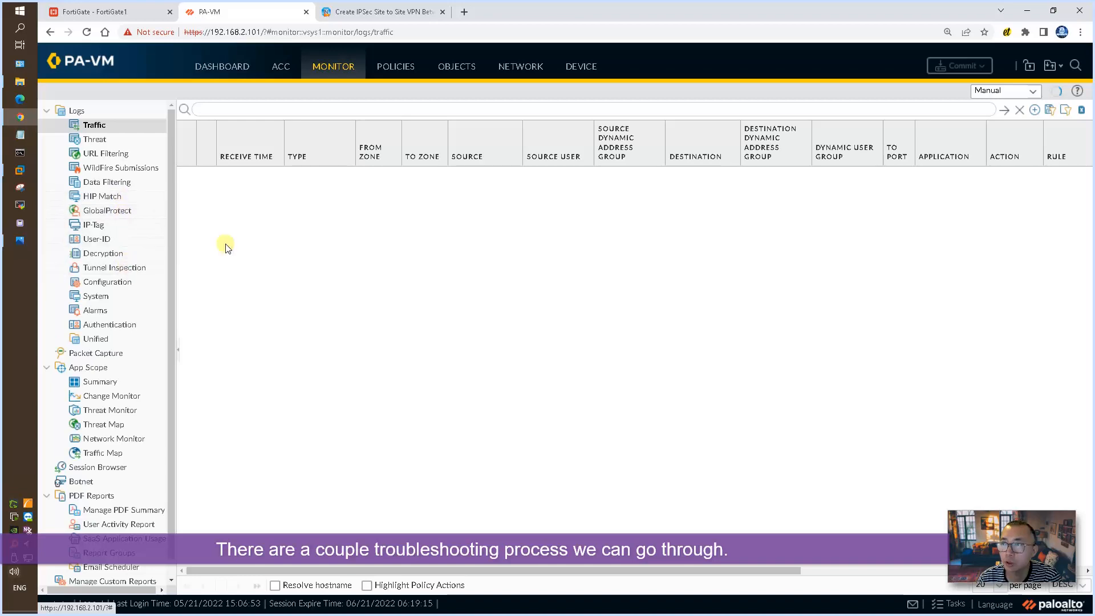
click(126, 301)
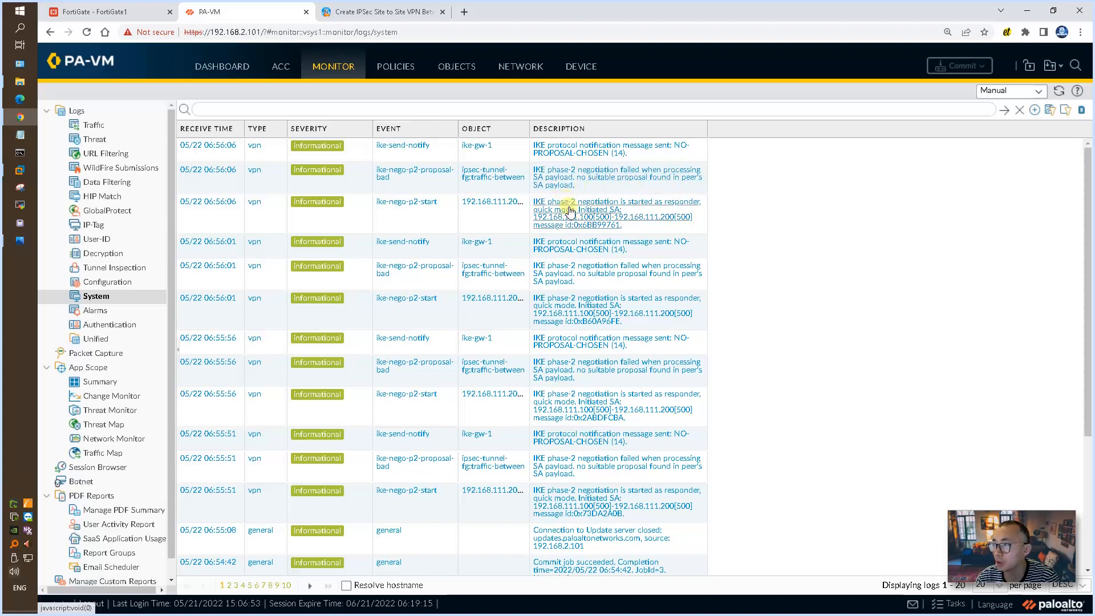
scroll(616, 365, down, 3)
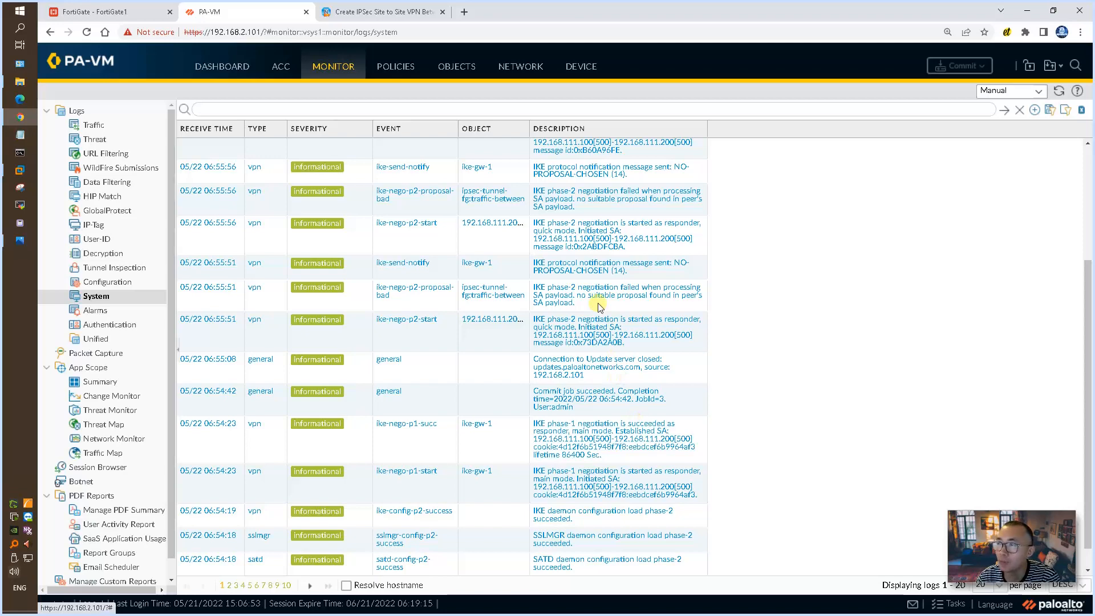
scroll(599, 307, up, 1)
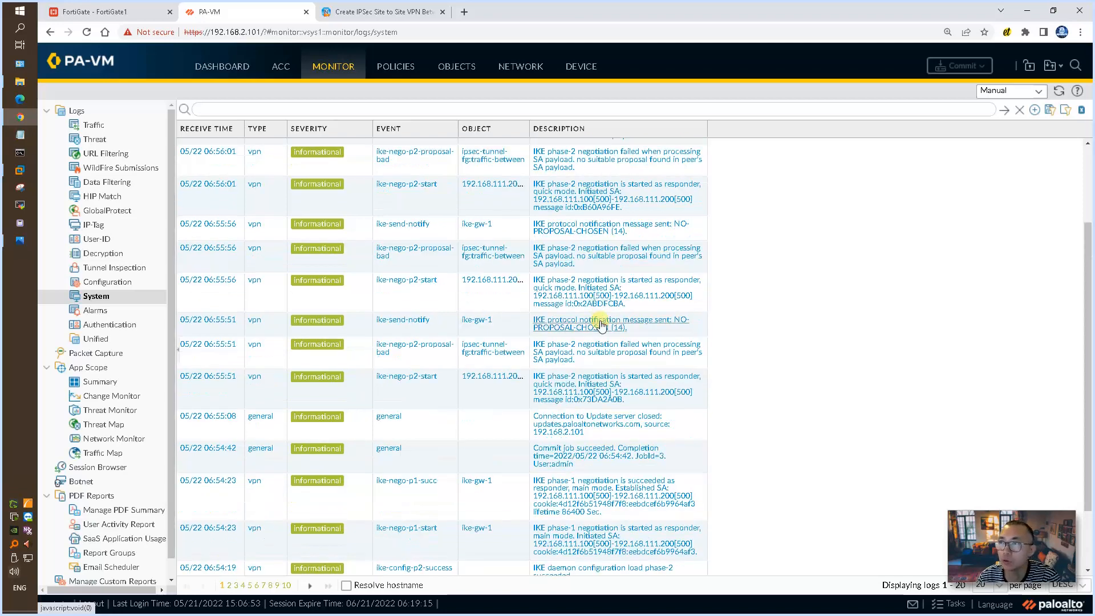
scroll(600, 324, up, 2)
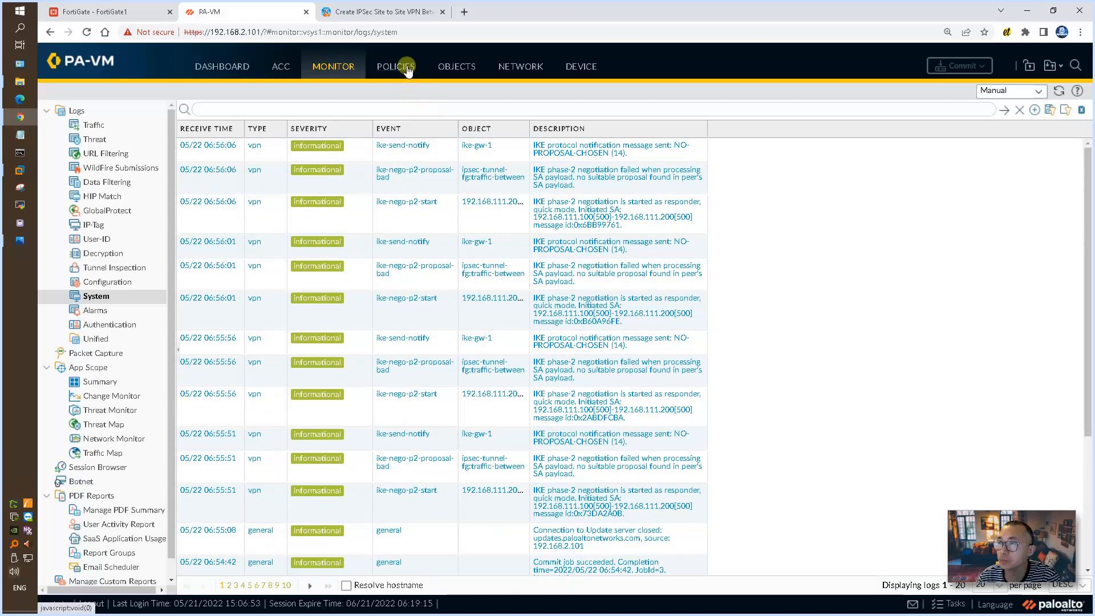
Step: Set the DH group of the des-md5-dh5 IPSec crypto profile to group5 and save the profile
click(521, 67)
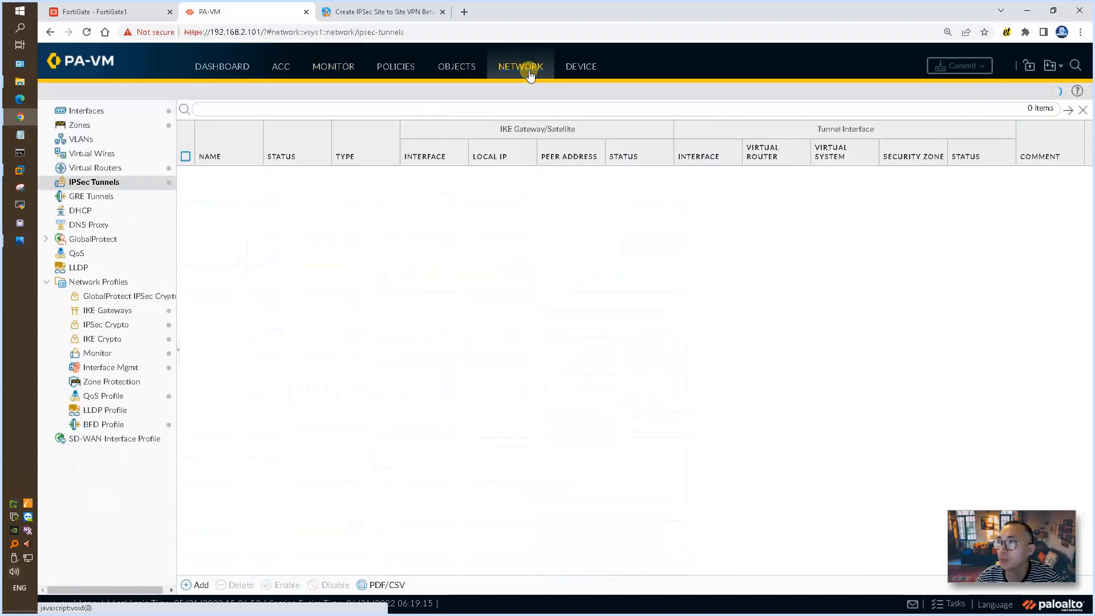
click(109, 324)
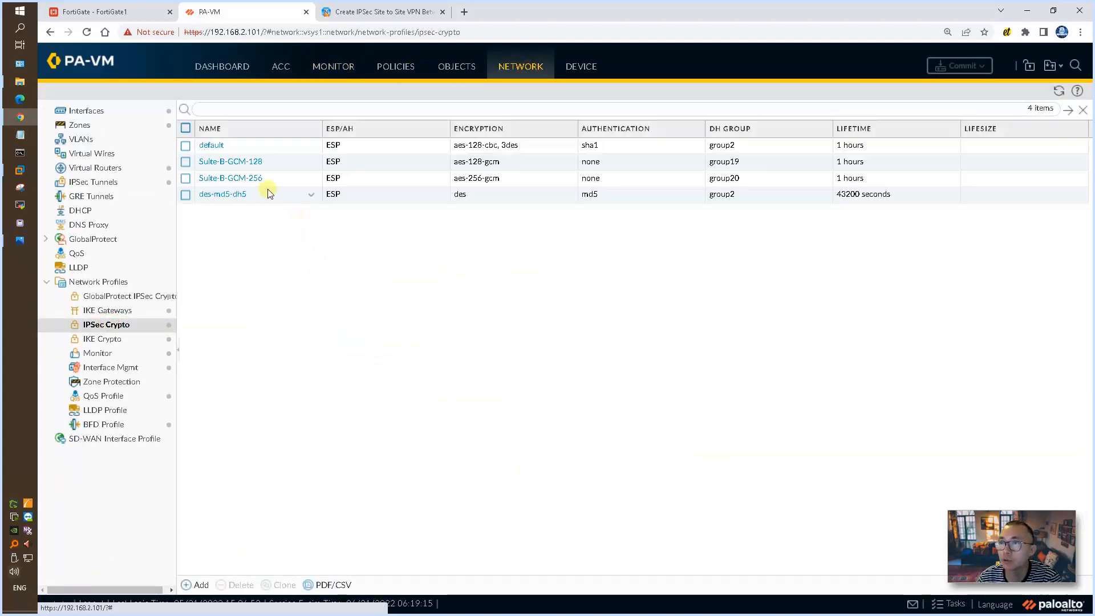
click(218, 197)
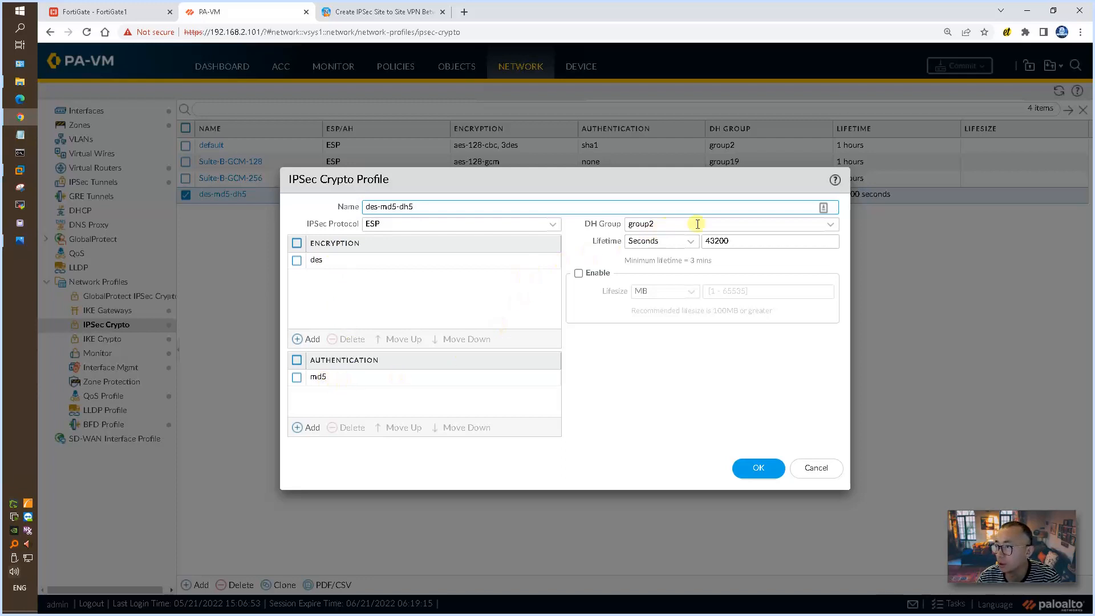
click(831, 225)
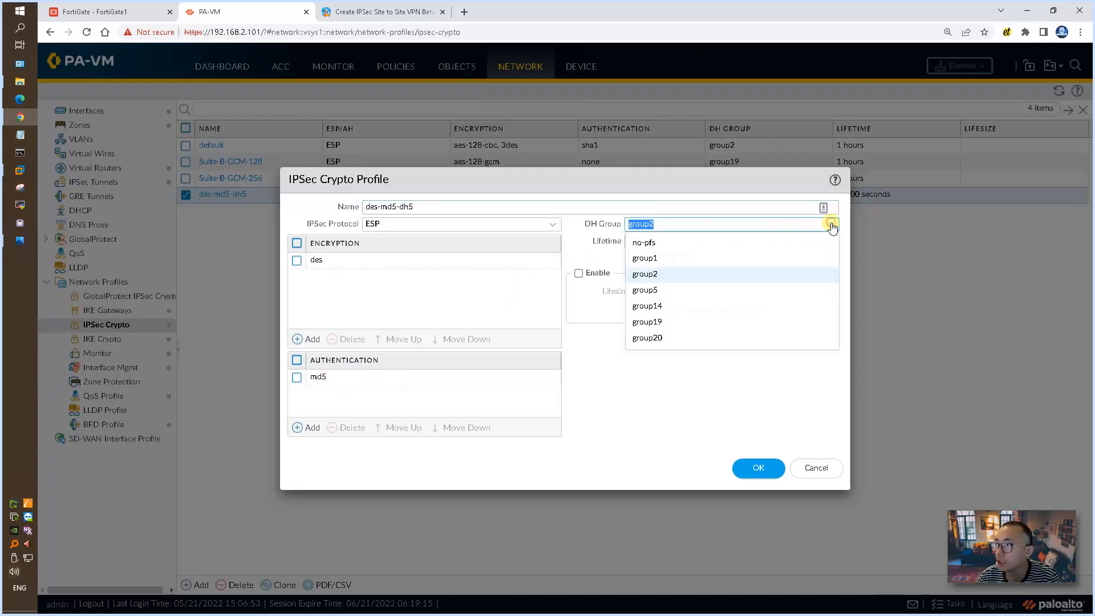
click(644, 289)
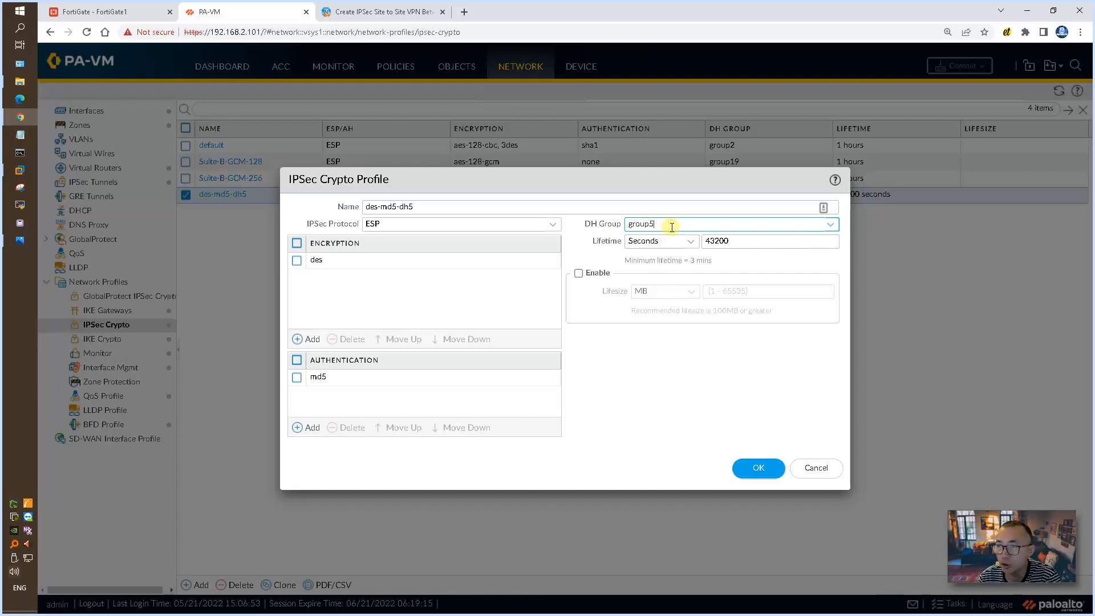
click(760, 470)
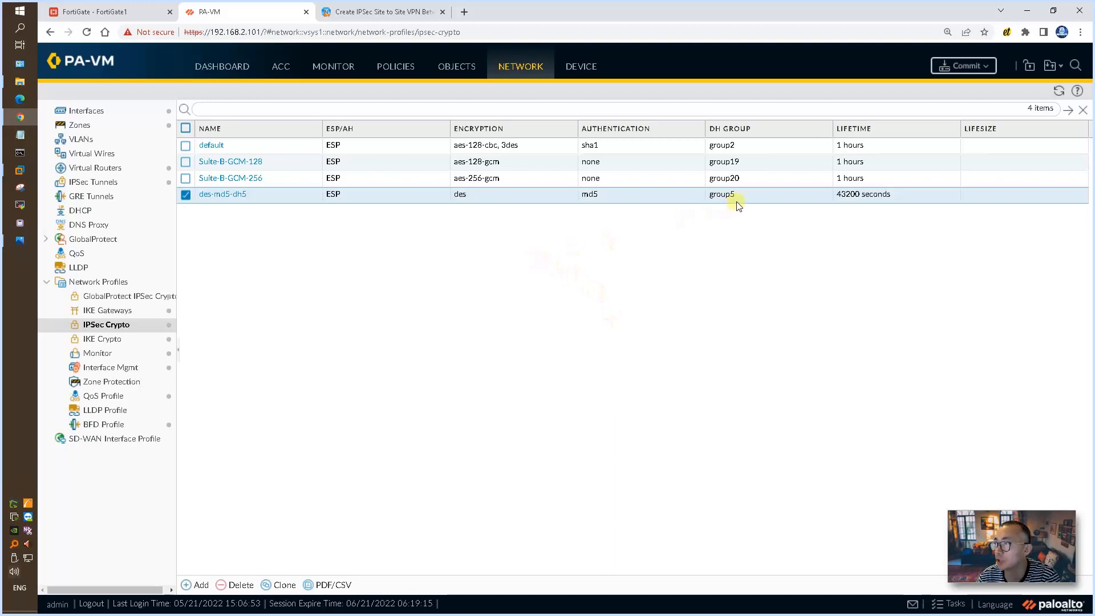
Step: Switch to the FortiGate web interface, examine the phase 2 proposal of the FG-2-PA tunnel, and close the tunnel settings without saving
click(131, 16)
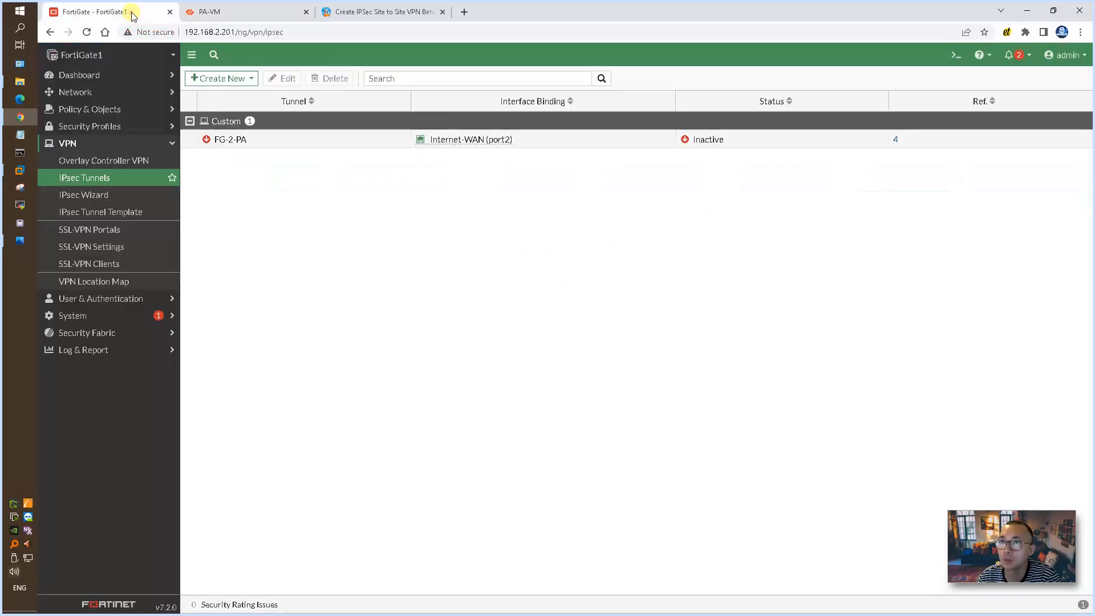
click(225, 139)
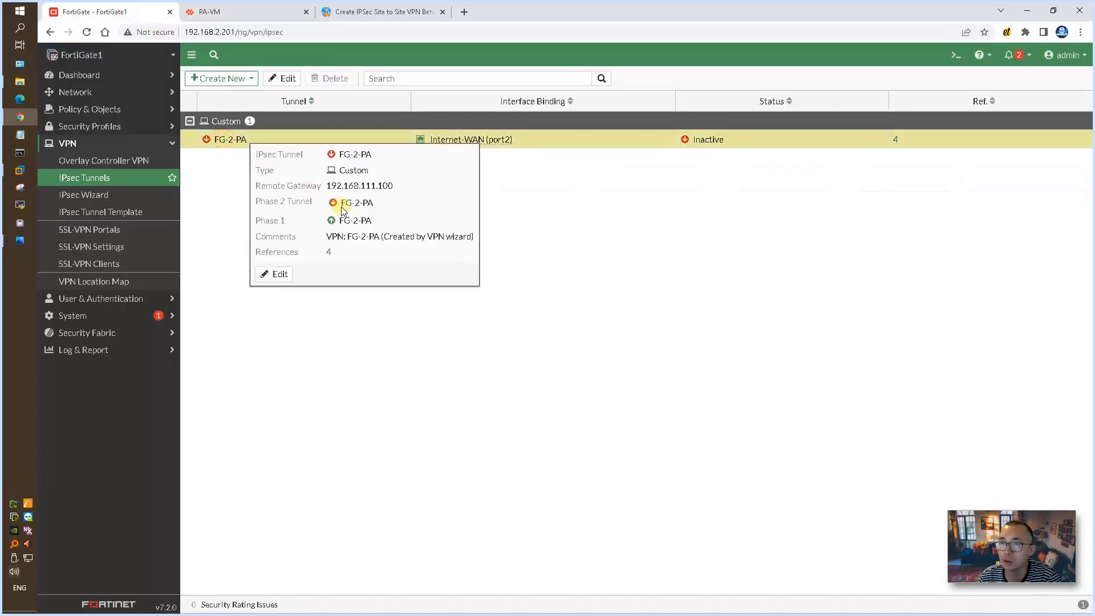
click(276, 272)
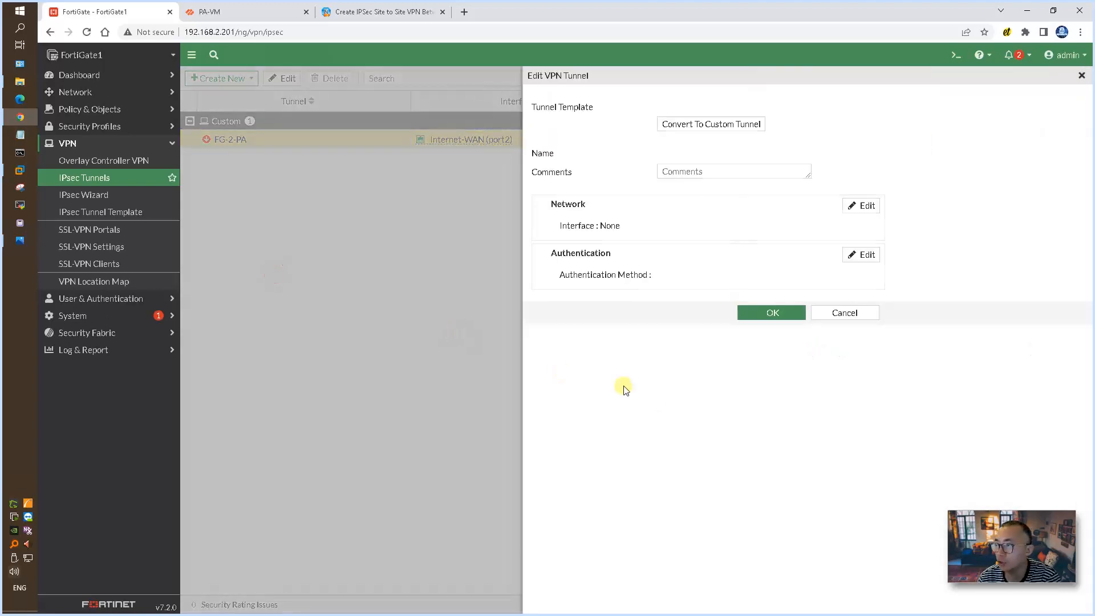
click(848, 440)
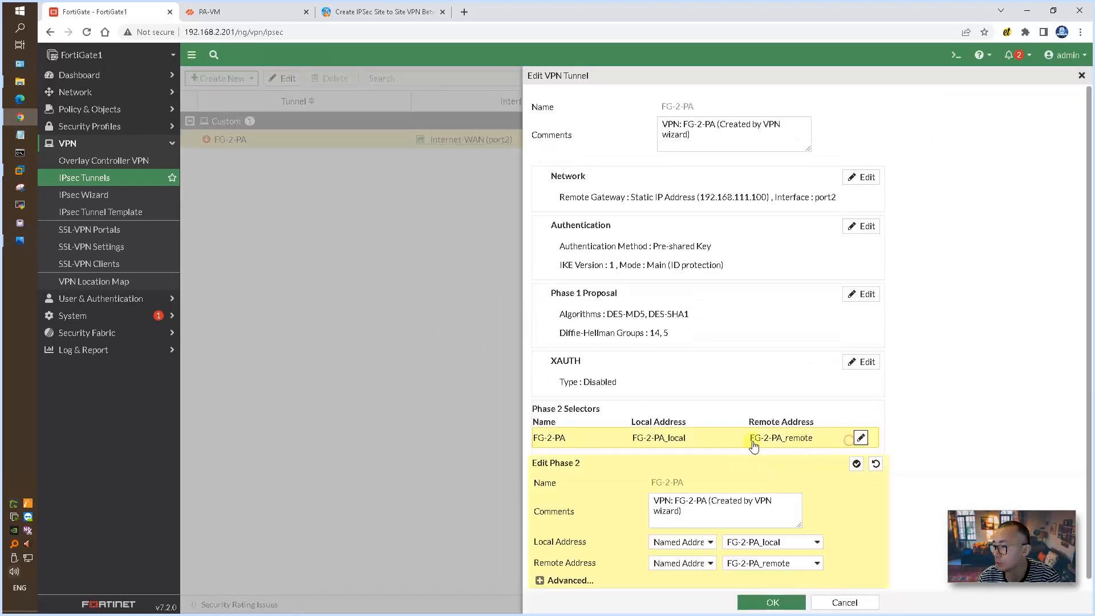
click(586, 571)
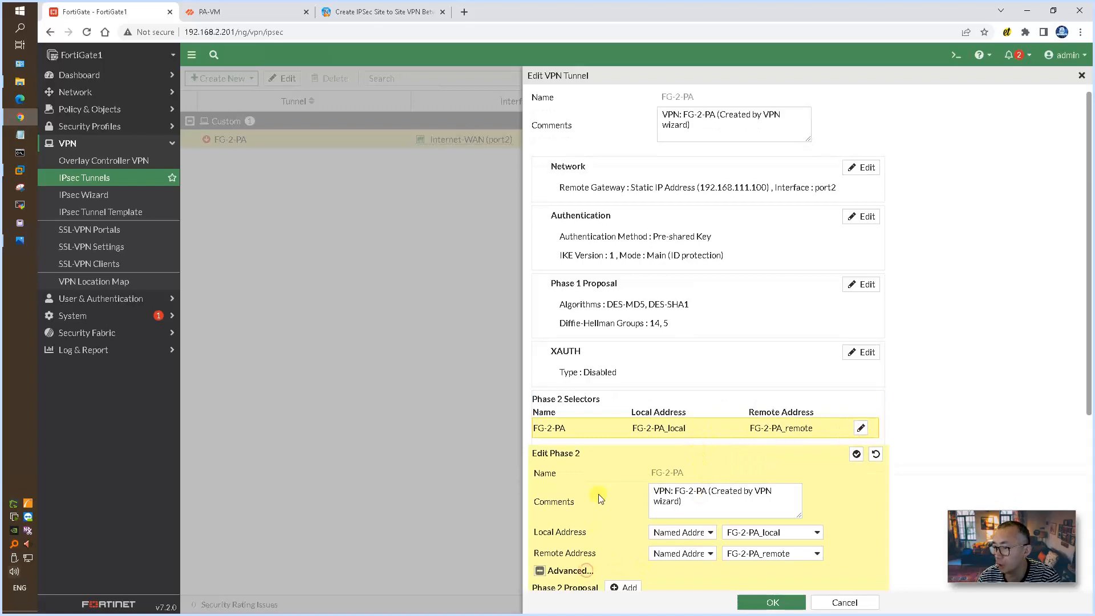
scroll(607, 502, down, 5)
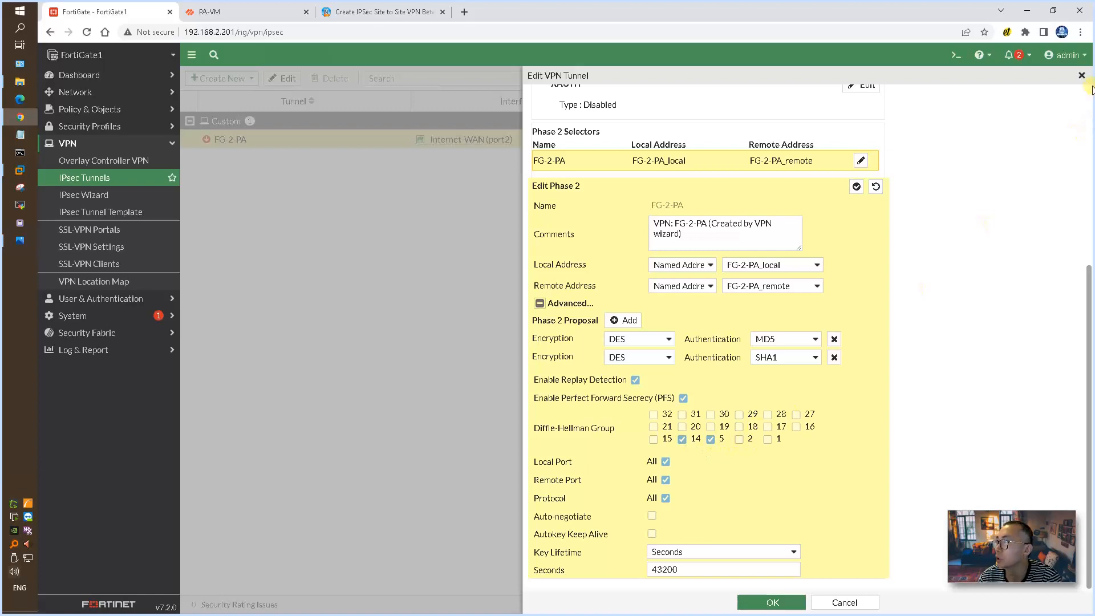
click(844, 602)
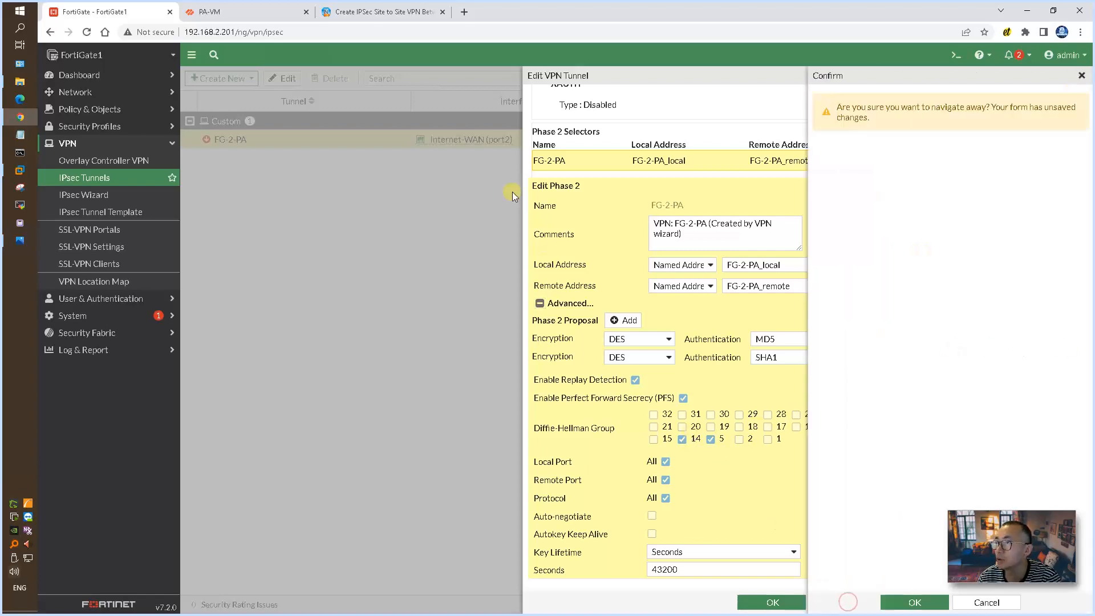
click(913, 602)
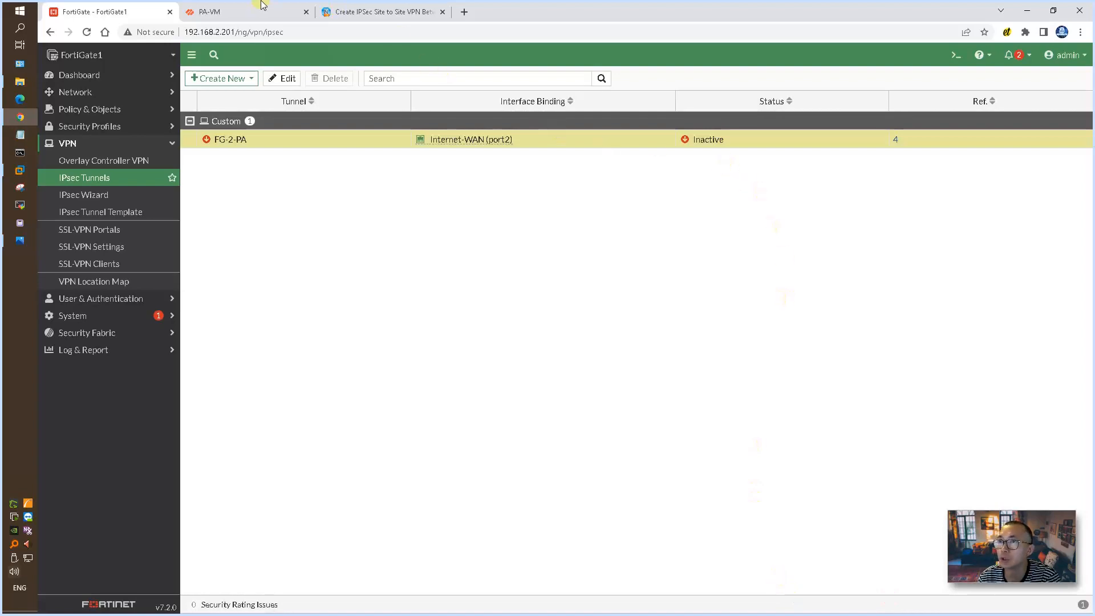
Step: Switch to the Palo Alto web interface, commit all changes, and open the list of IPSec tunnels
click(256, 9)
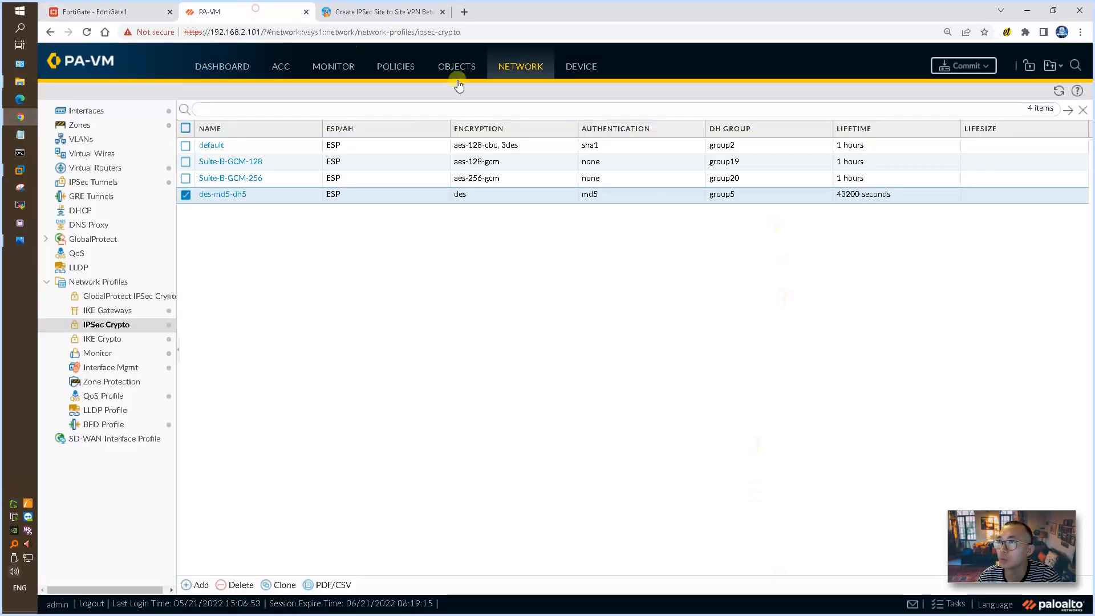
click(964, 66)
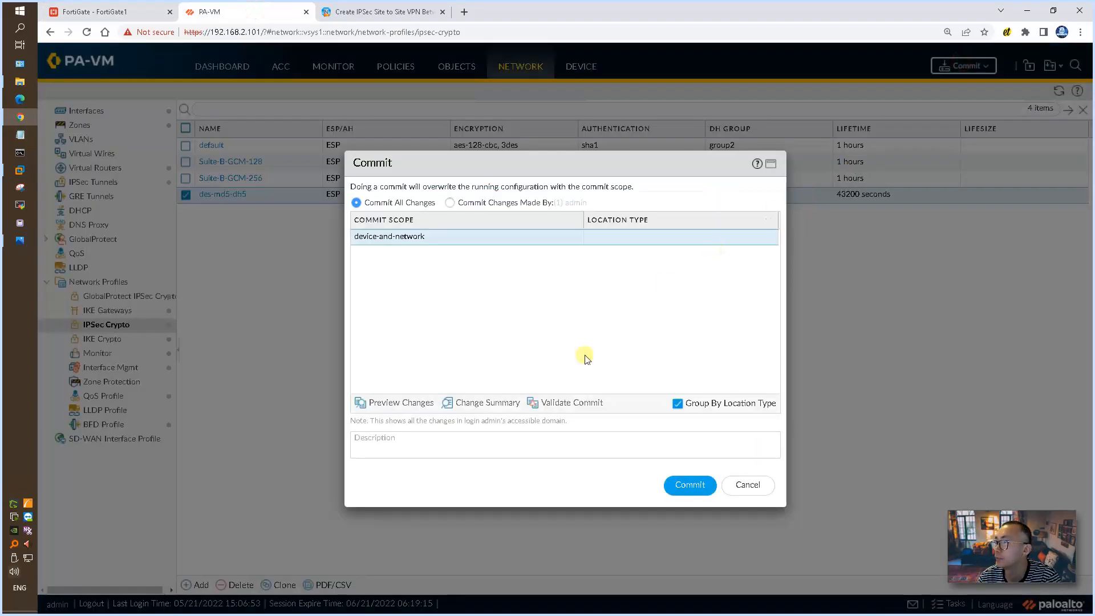
click(691, 485)
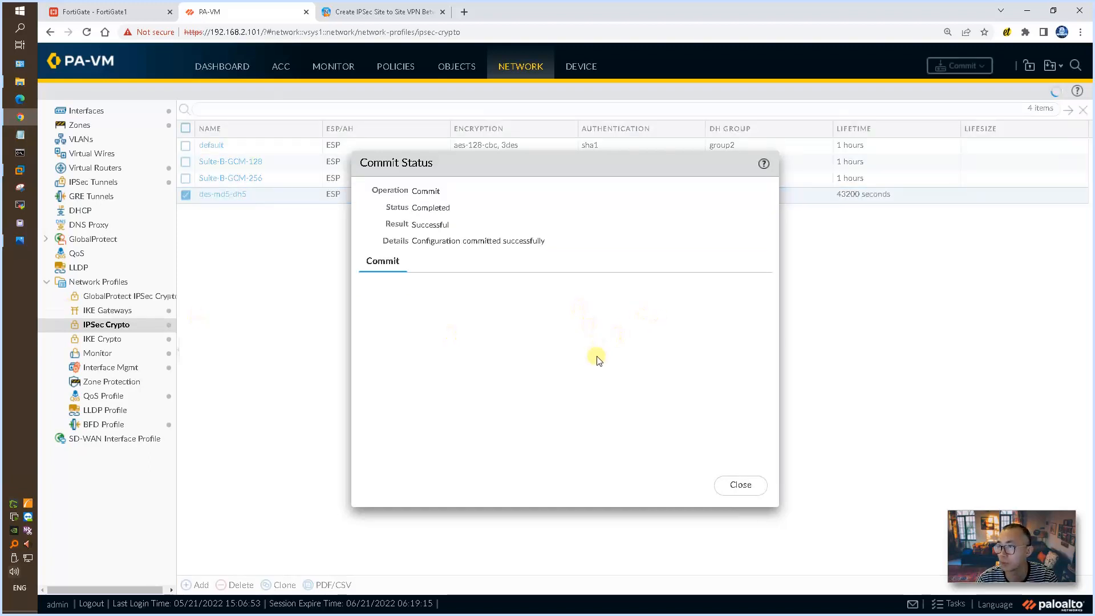
click(741, 485)
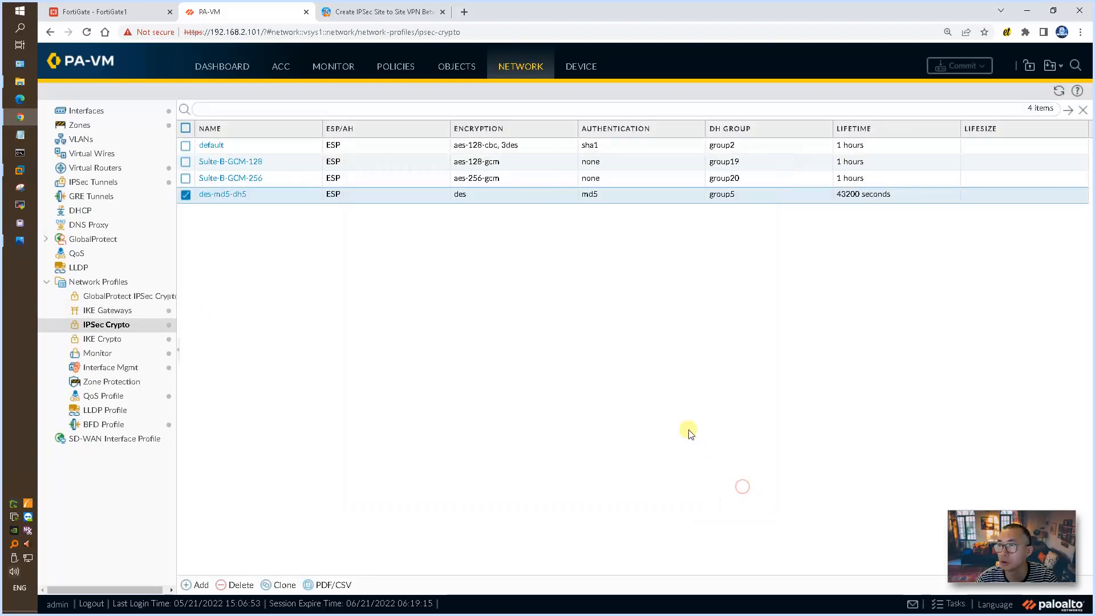
click(106, 182)
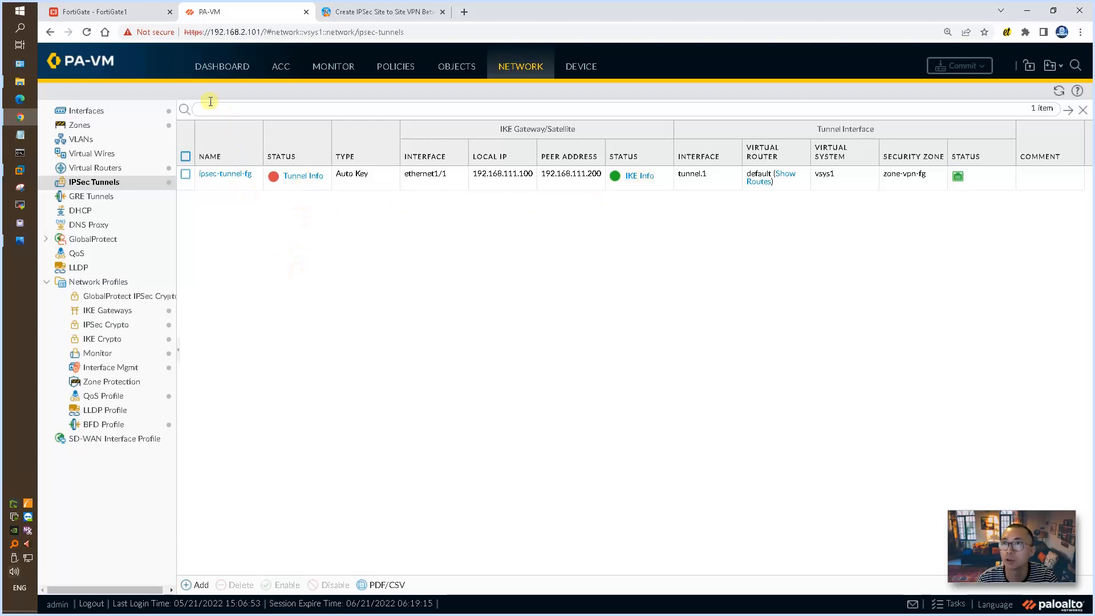
Step: Switch to VMware Workstation and ping 10.0.0.100 from the Win11-Test1-Fortigate VM and 10.10.10.100 from the Win2016-Test2-PaloAlto VM
click(20, 168)
key(Up)
key(Return)
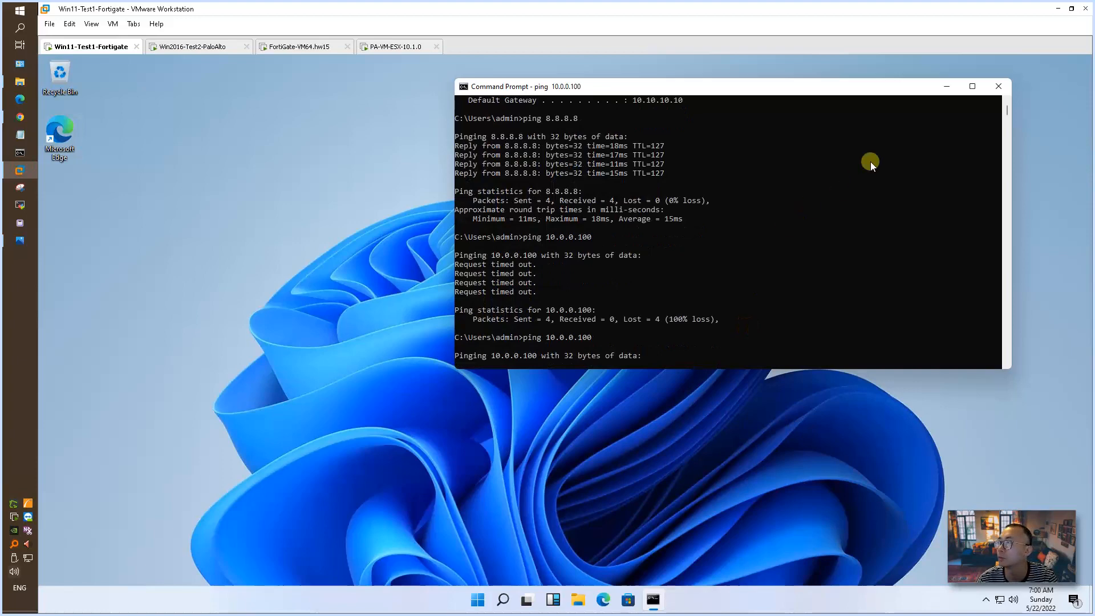
click(177, 48)
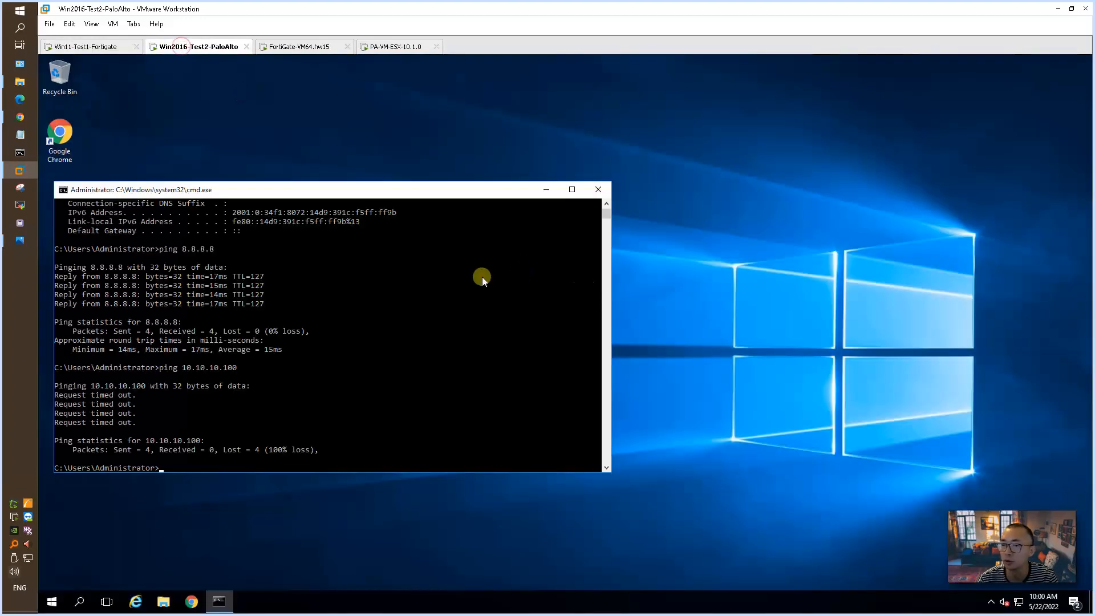
key(Up)
key(Return)
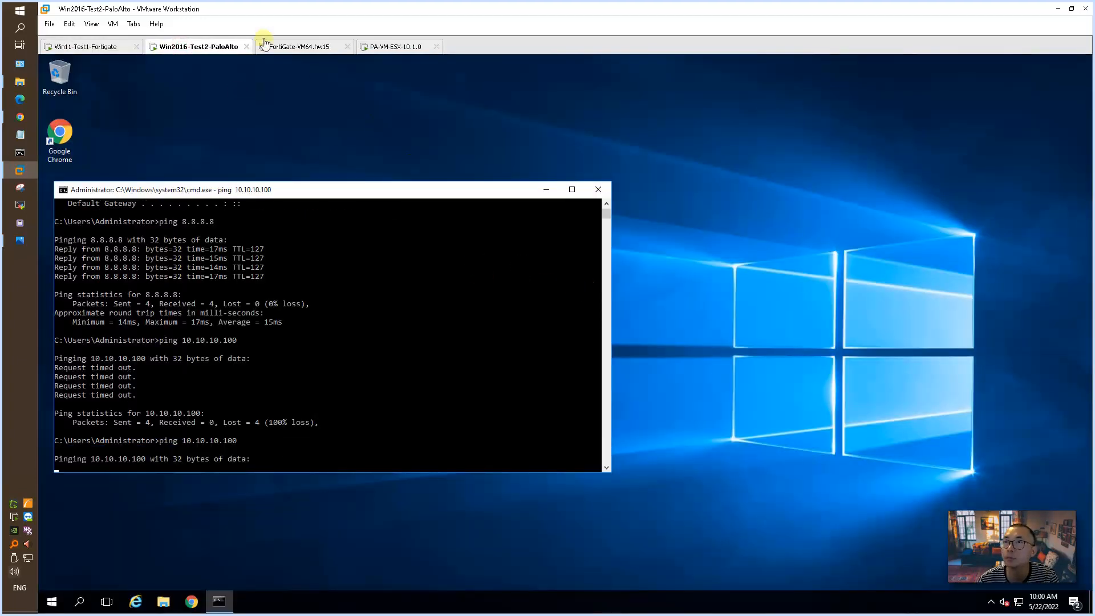
Step: Switch to the Palo Alto web interface and check the system log's VPN entries and the status of ipsec-tunnel-fg
click(25, 119)
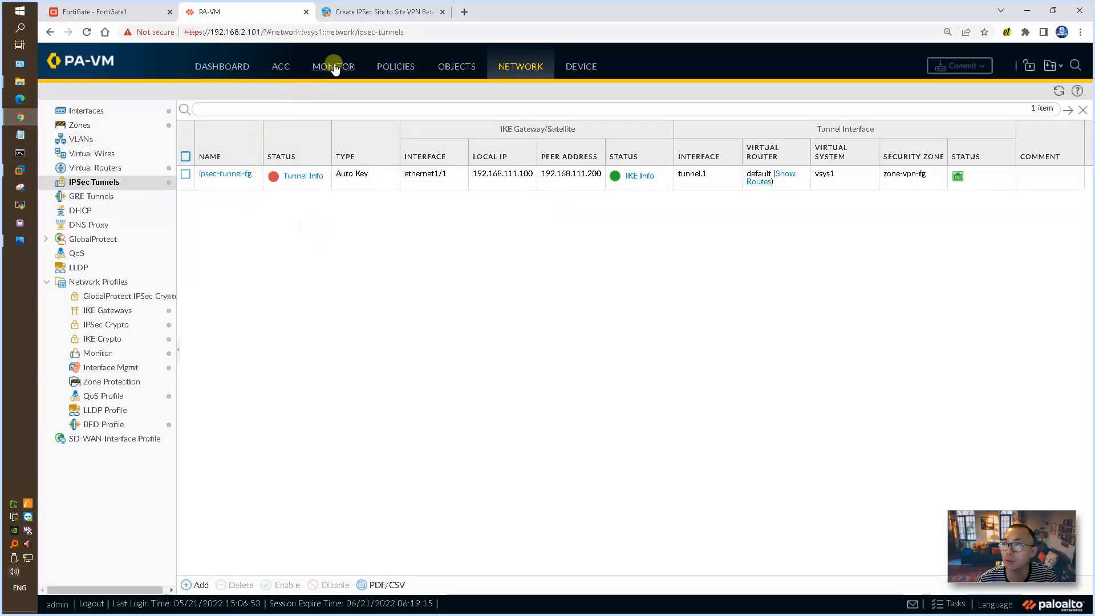
click(333, 66)
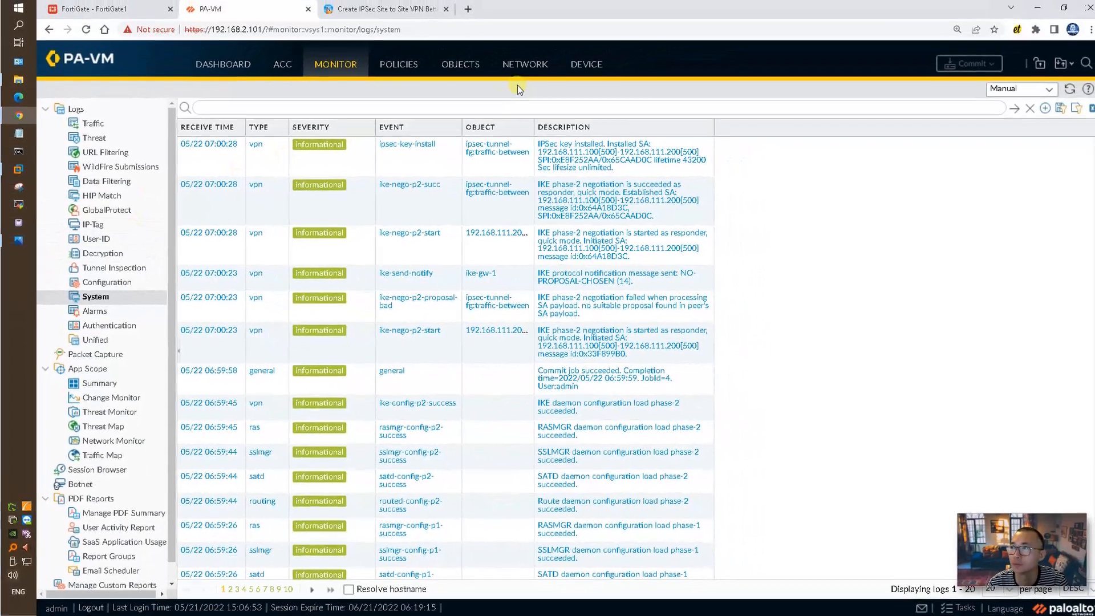
click(522, 65)
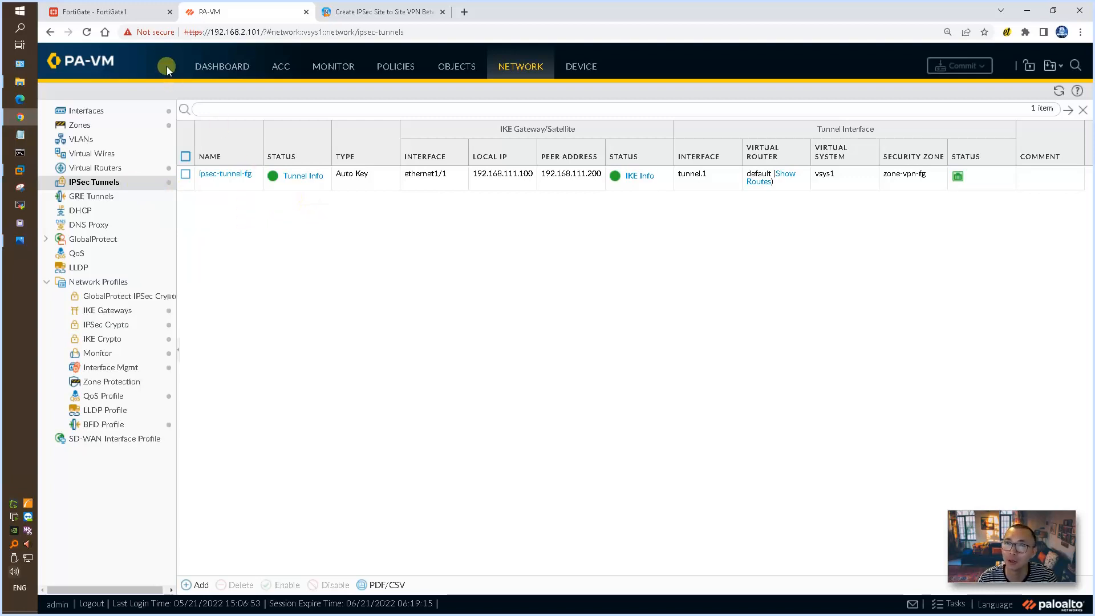
Step: Switch to VMware Workstation and repeat the ping to 10.10.10.100 from the Win2016-Test2-PaloAlto VM
click(28, 166)
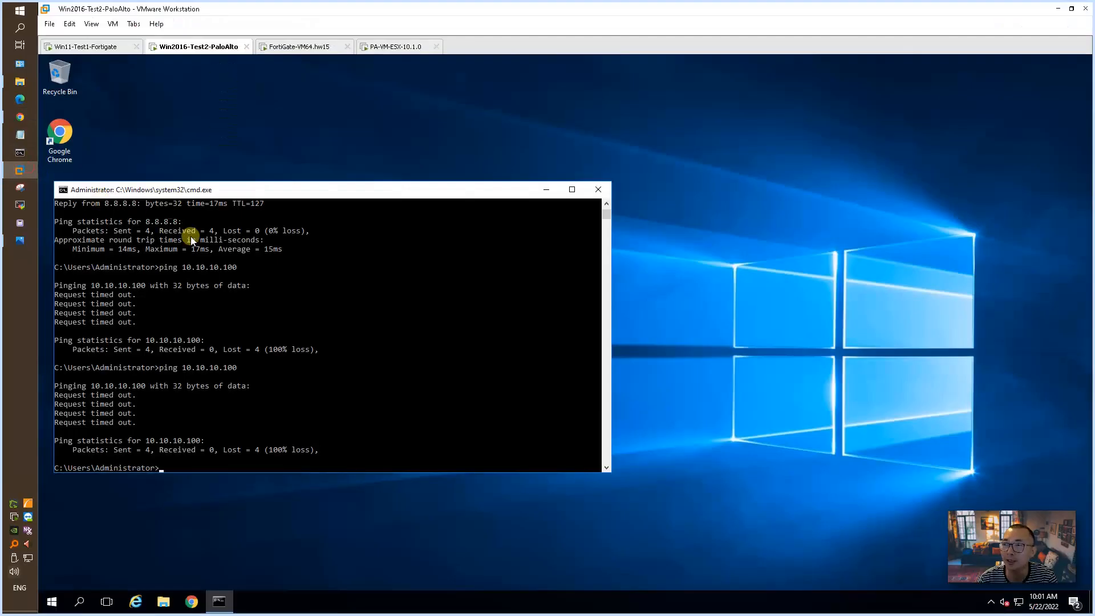
click(297, 295)
key(Escape)
key(Up)
key(Return)
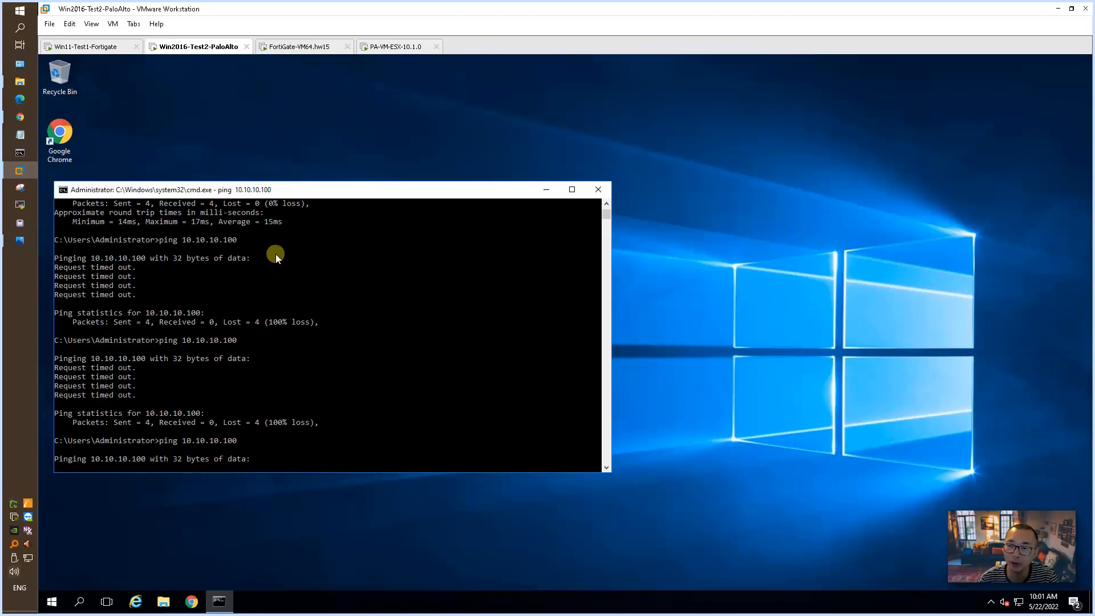
Step: On the Win11-Test1-Fortigate VM, run ipconfig and start a continuous ping to 10.0.0.100 with the -t option
click(106, 50)
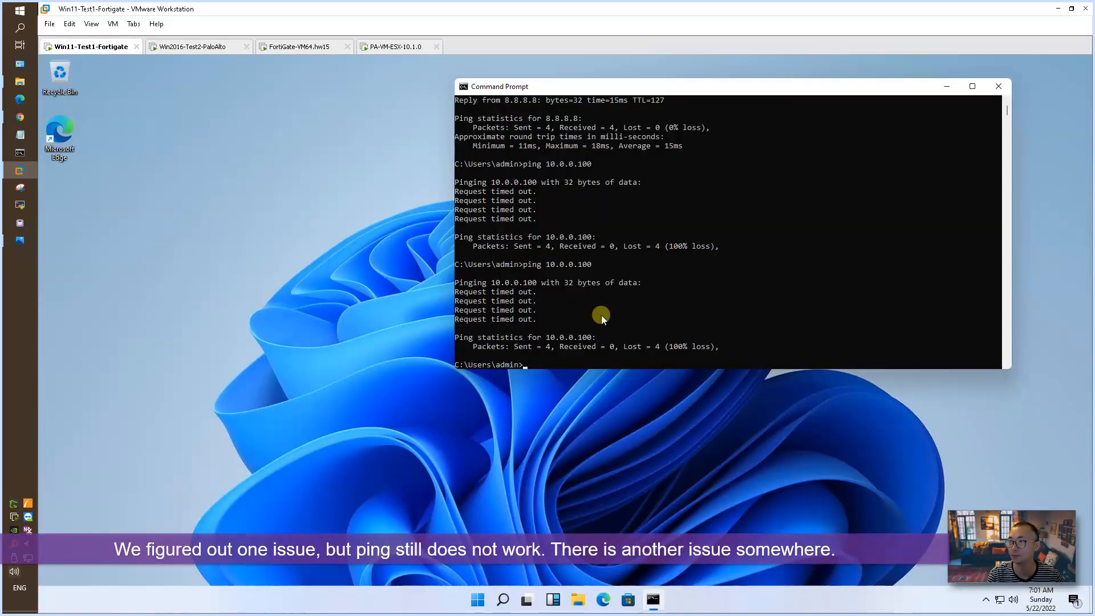
text(ipconfig)
key(Return)
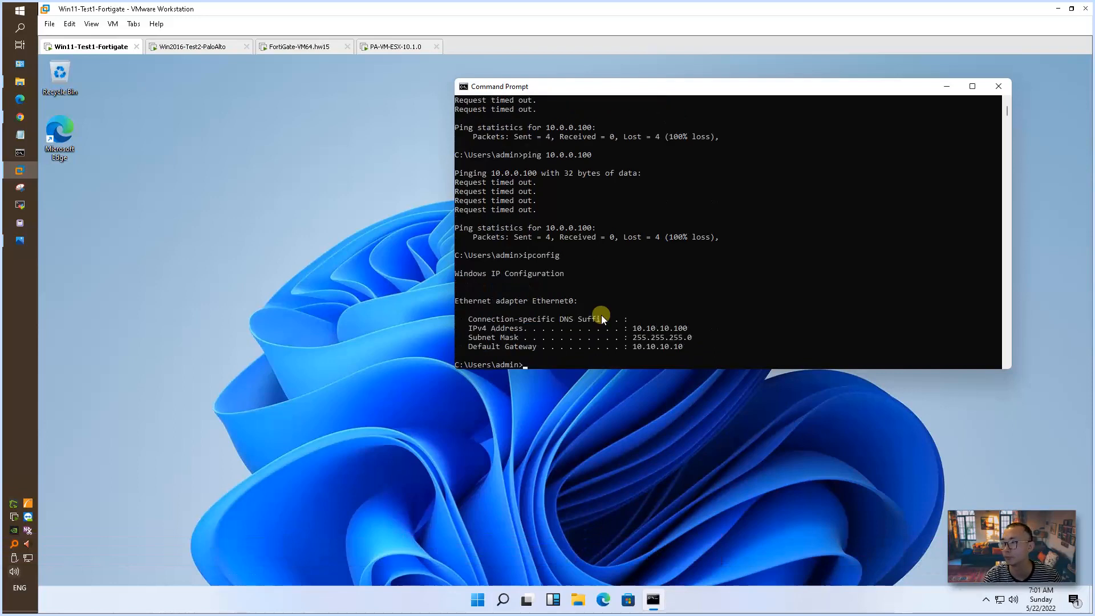
text(ping 10.0.0.100)
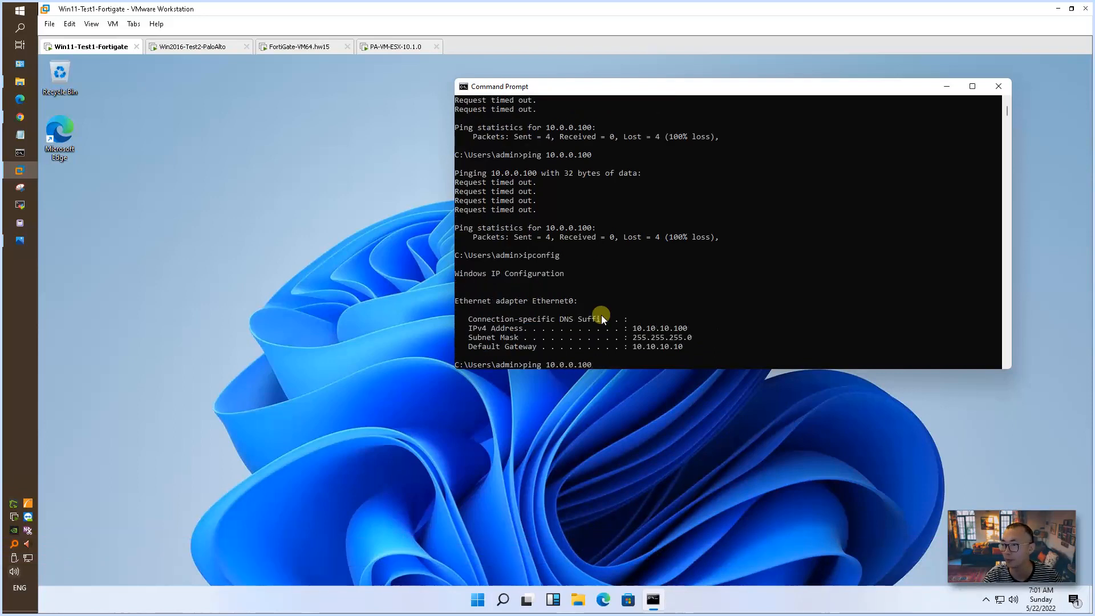
text( -t)
key(Return)
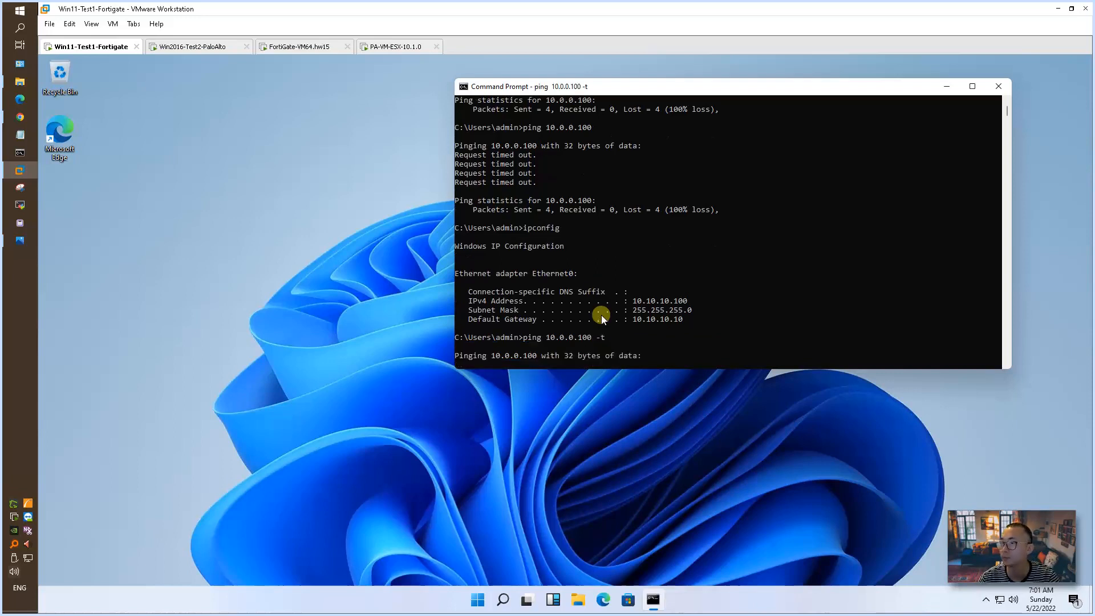
Step: On the Win2016-Test2-PaloAlto VM, trace the route to 10.10.10.100 with tracert
click(199, 46)
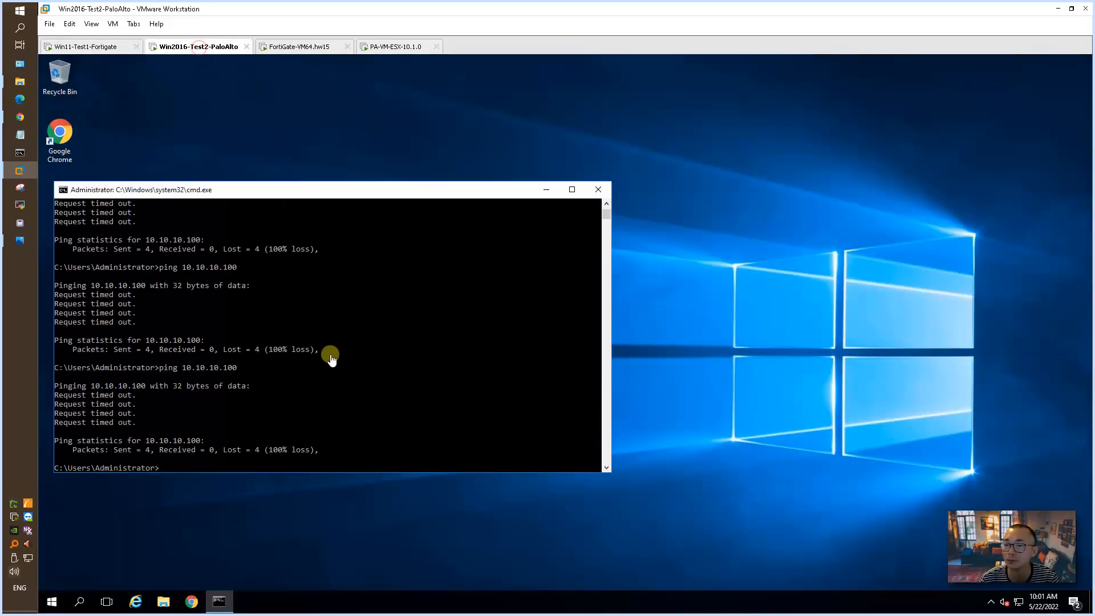
text(tracert 10.10.10)
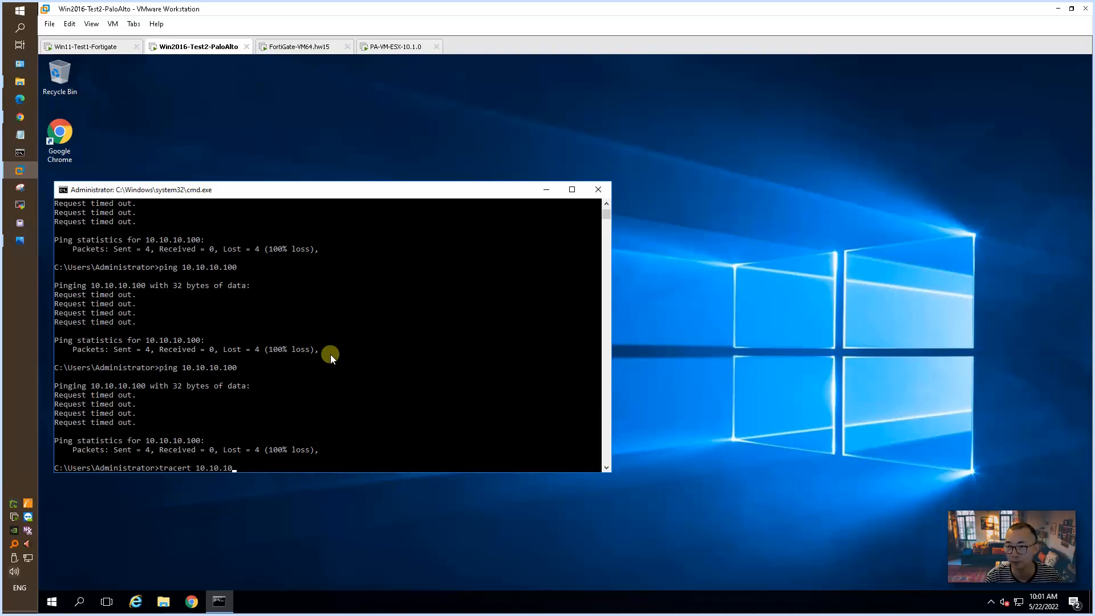
text(.100)
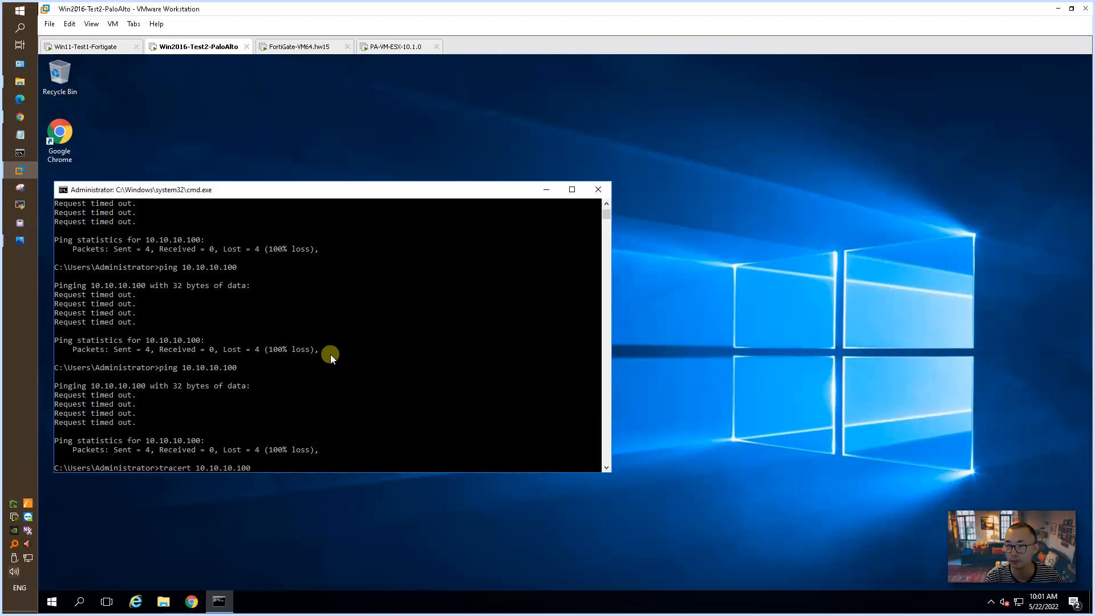
key(Return)
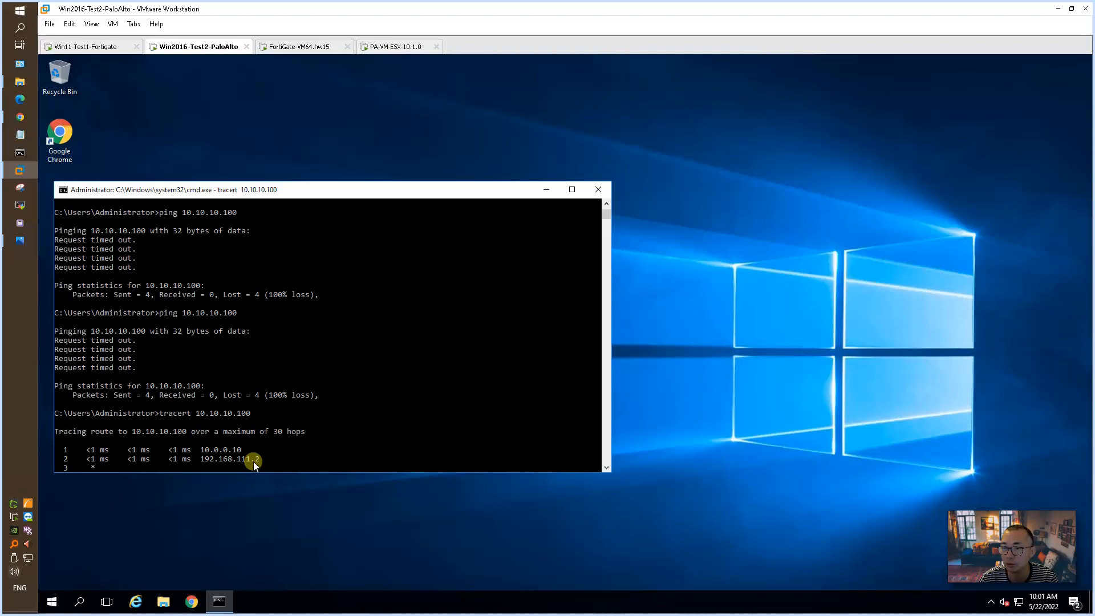
right_click(54, 596)
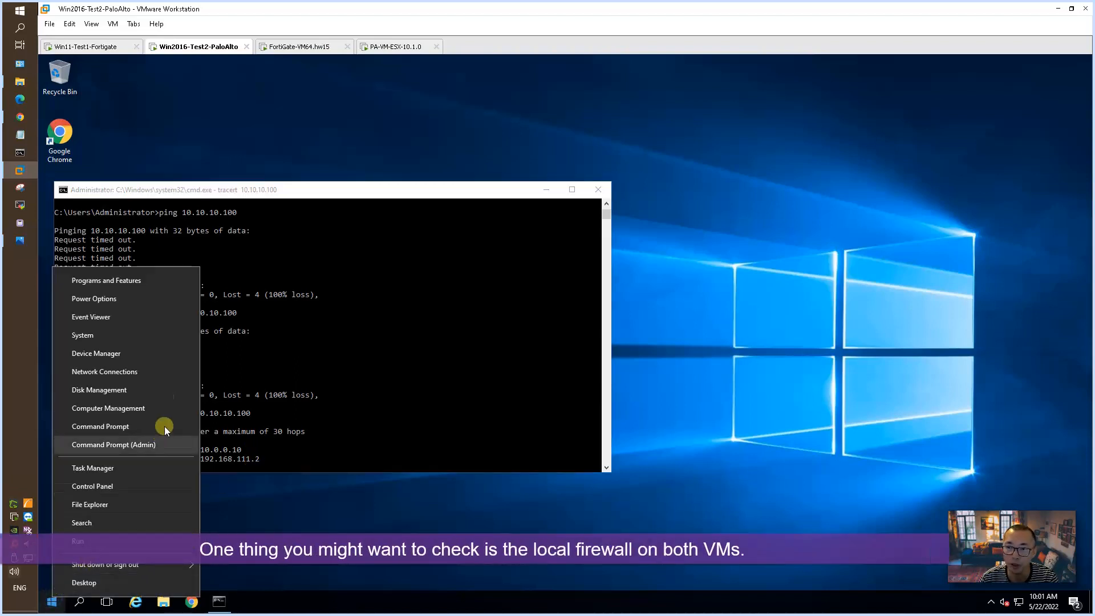
click(256, 334)
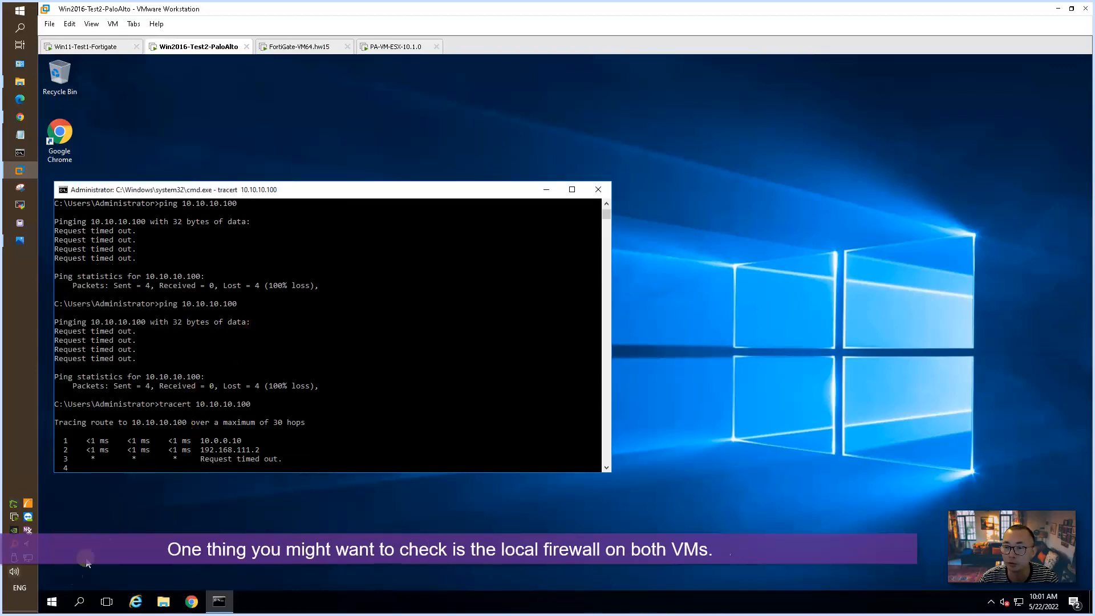
Step: On the Win11-Test1-Fortigate VM, search for the Windows firewall settings and close the search
click(106, 48)
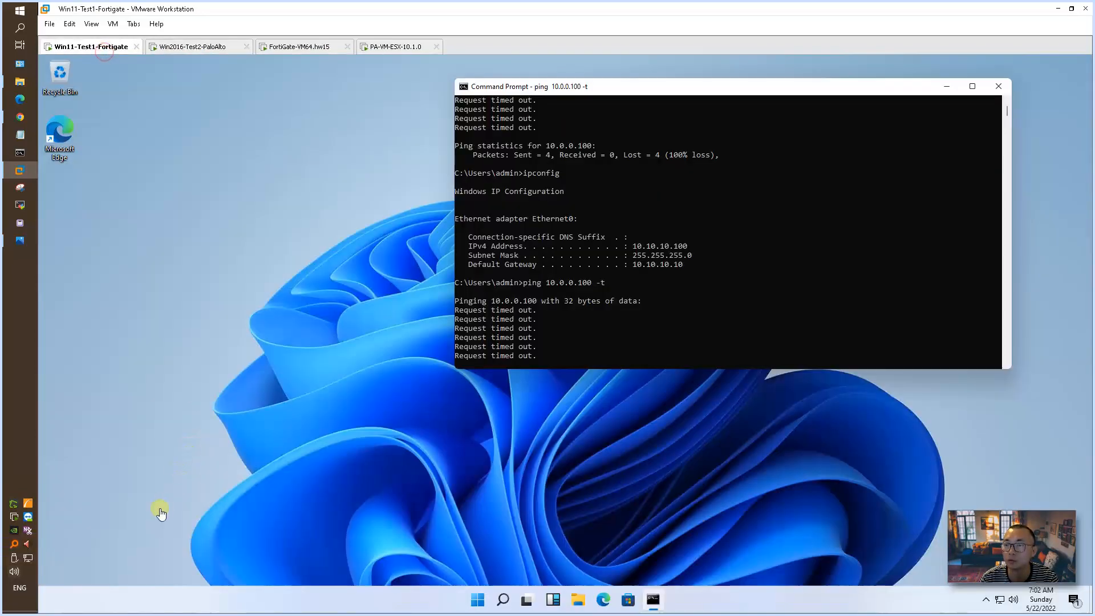
click(477, 600)
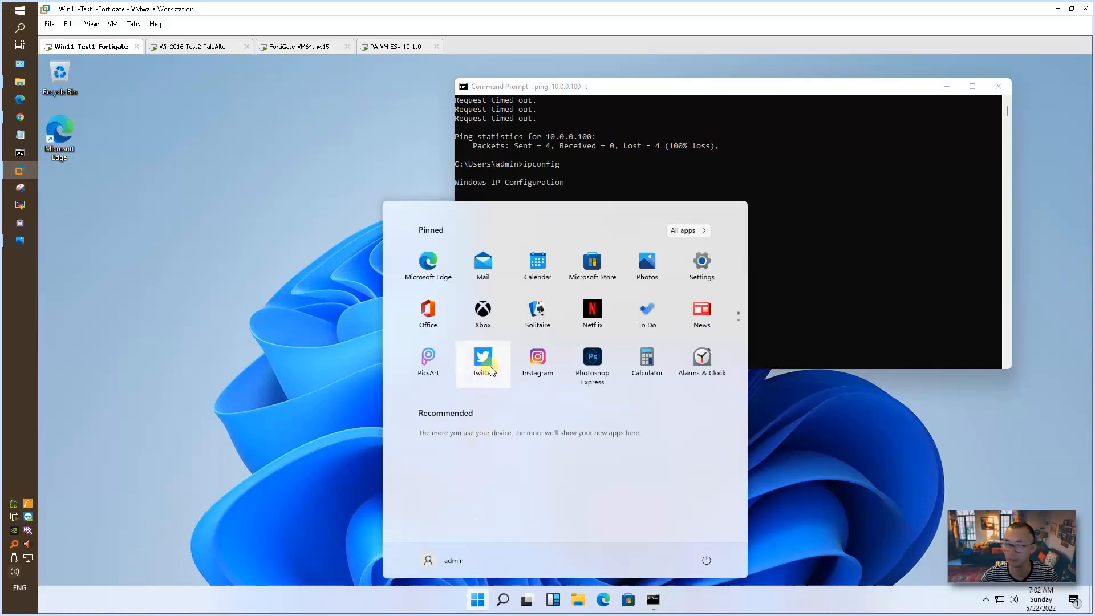
text(frewall)
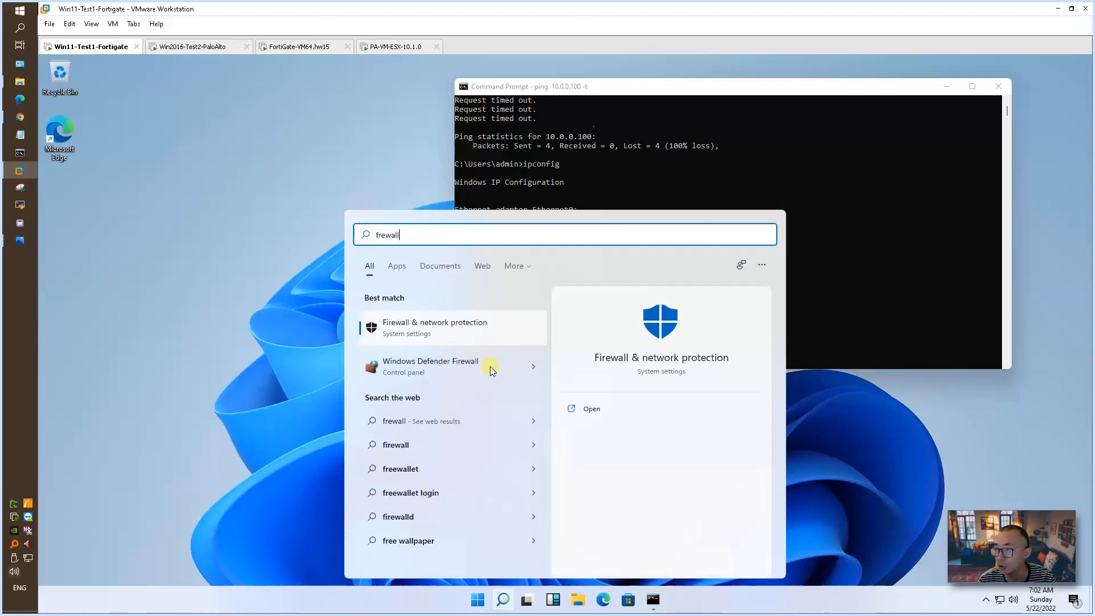
key(Escape)
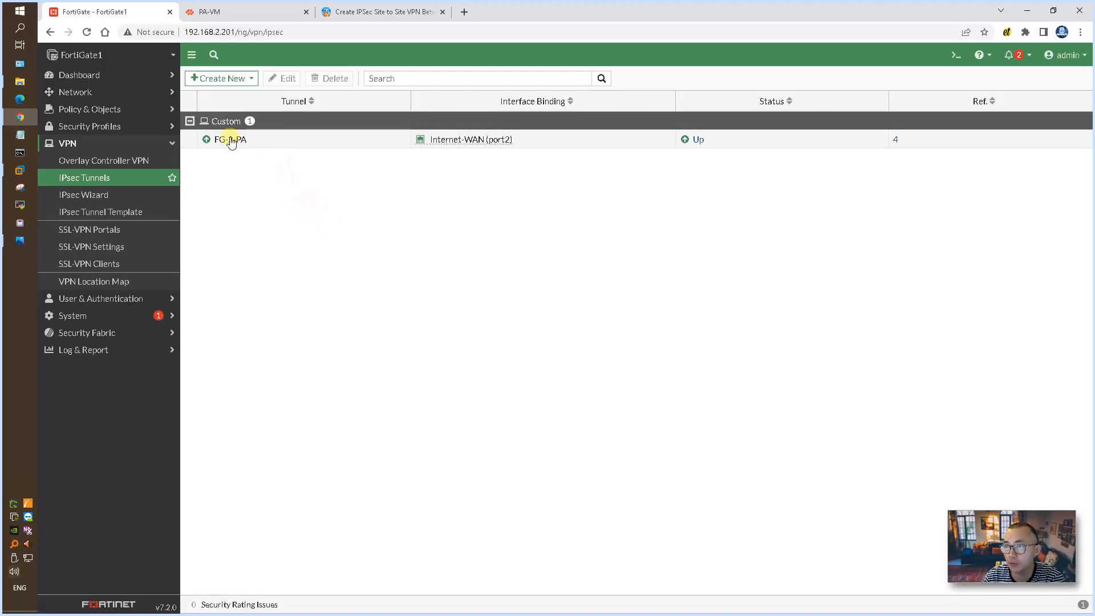
Step: Check the IPsec tunnel status on the Palo Alto and FortiGate firewalls, and review the FortiGate's static routes
click(261, 13)
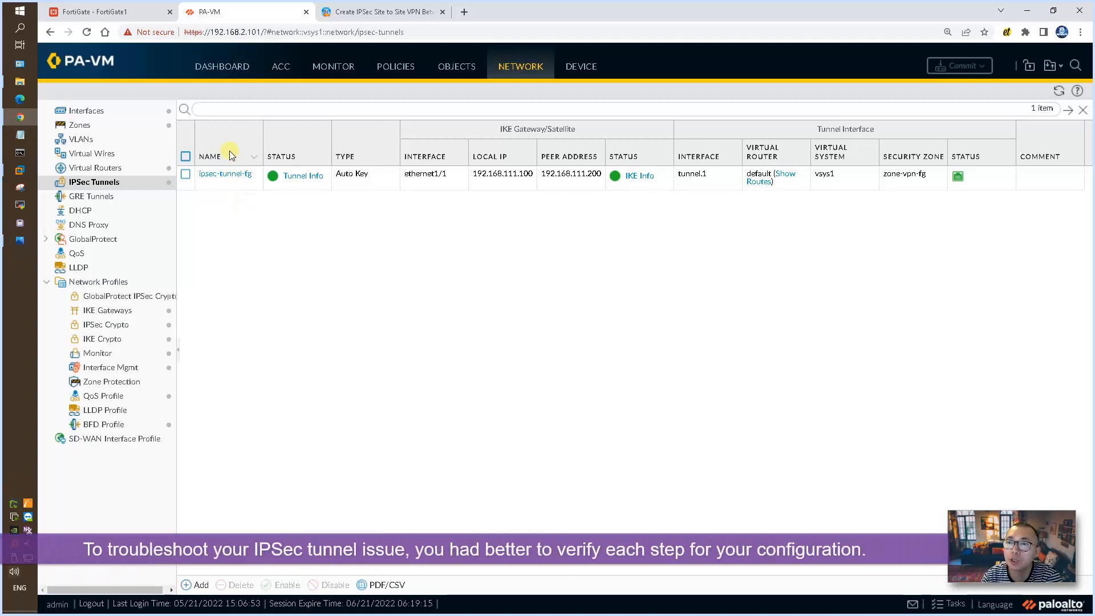
click(139, 15)
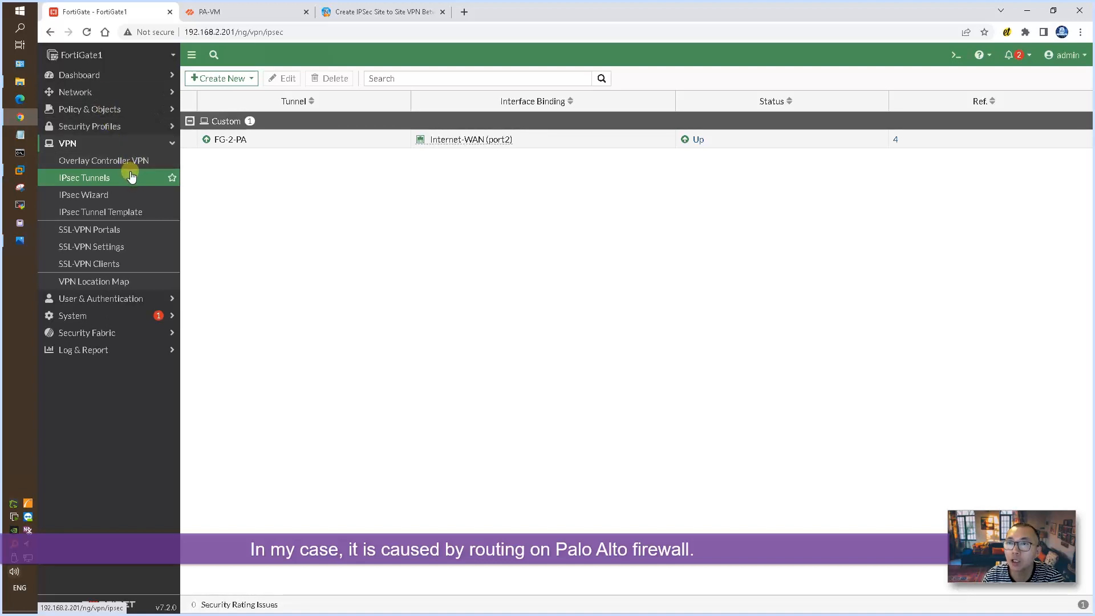
click(117, 95)
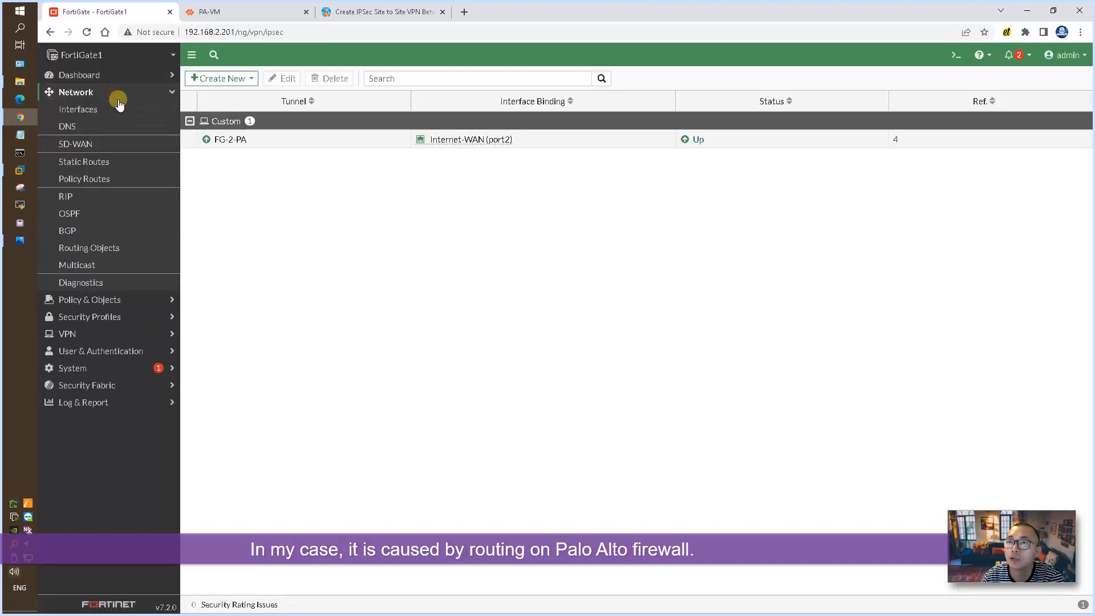
click(128, 164)
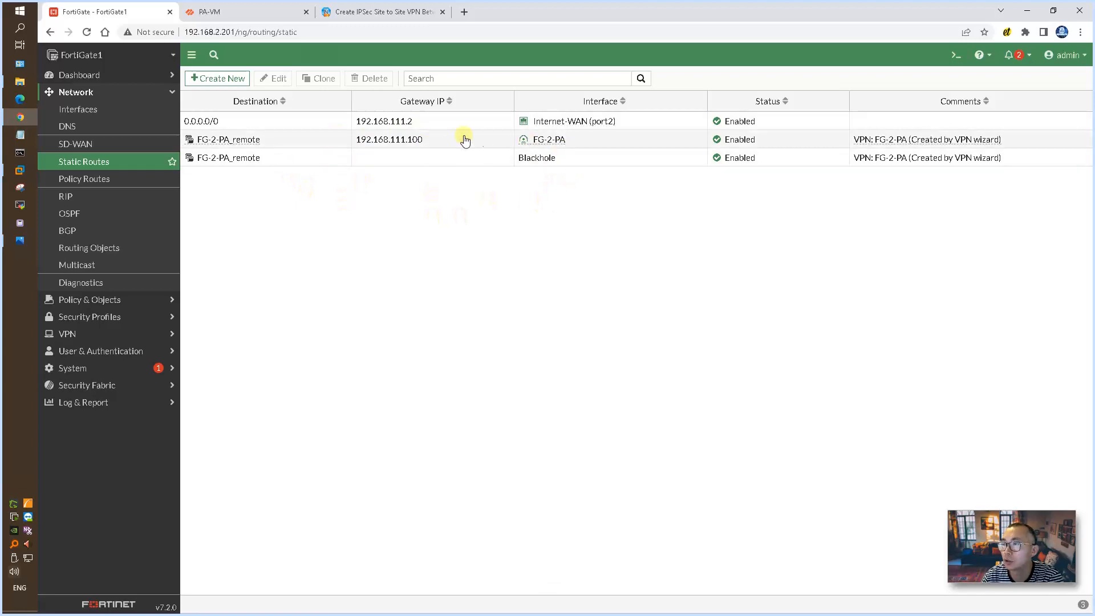
Step: In the Palo Alto default virtual router, add an IPv4 static route named VPN-route-FG with destination 10.10.10.0/24, checking the network diagram
click(259, 12)
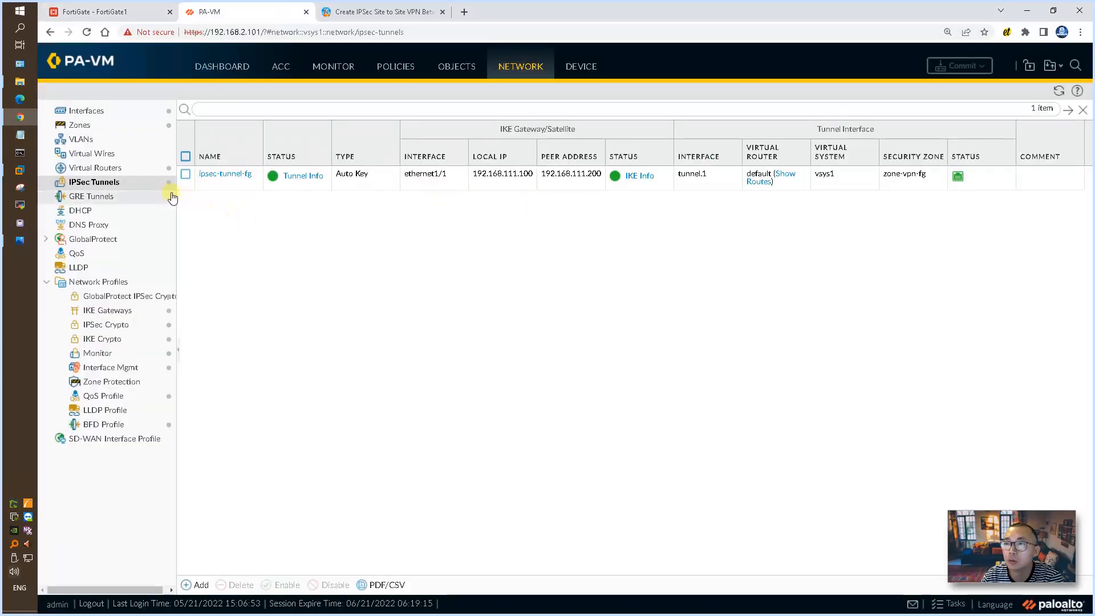
click(127, 171)
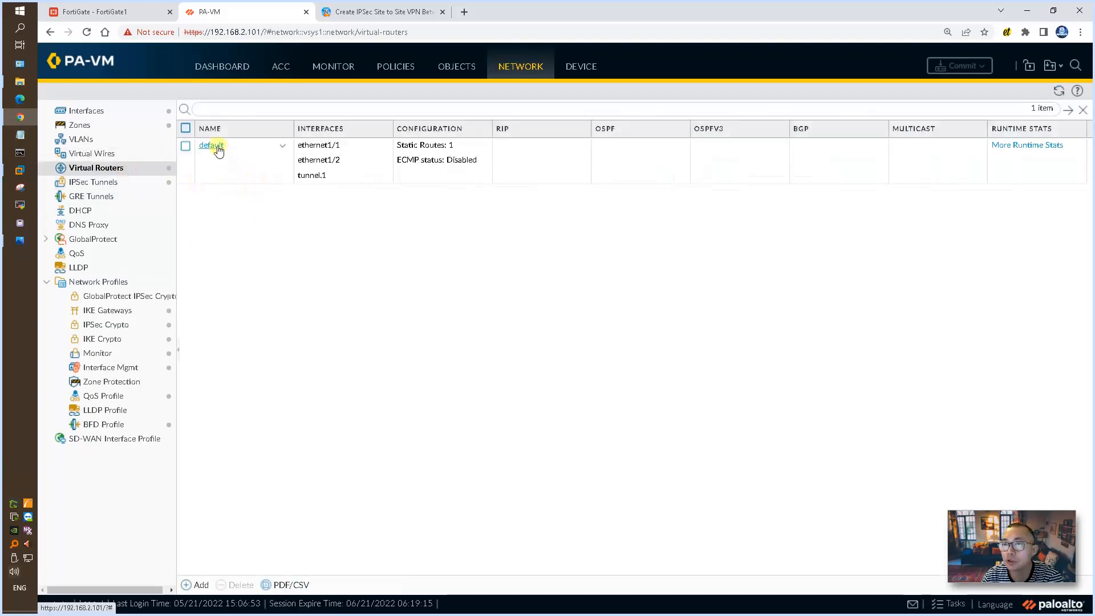
click(217, 148)
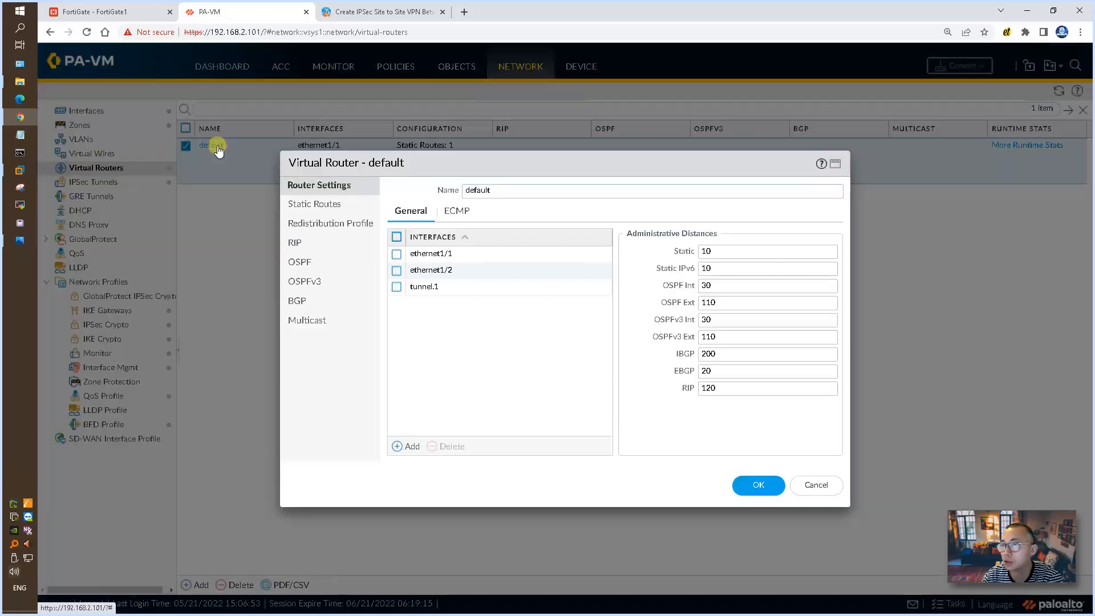
click(334, 204)
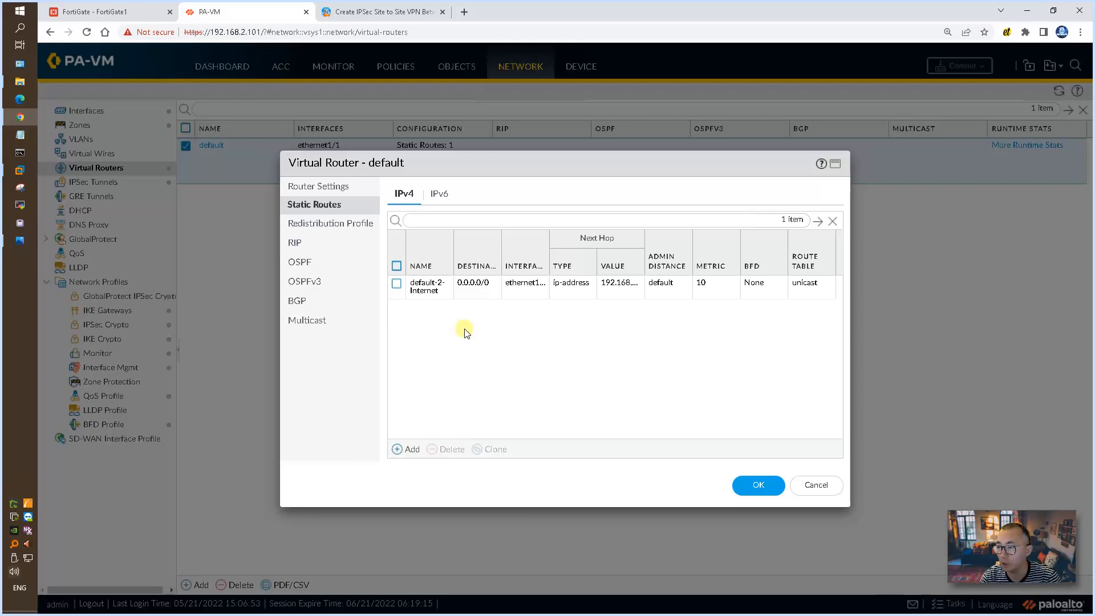
click(413, 448)
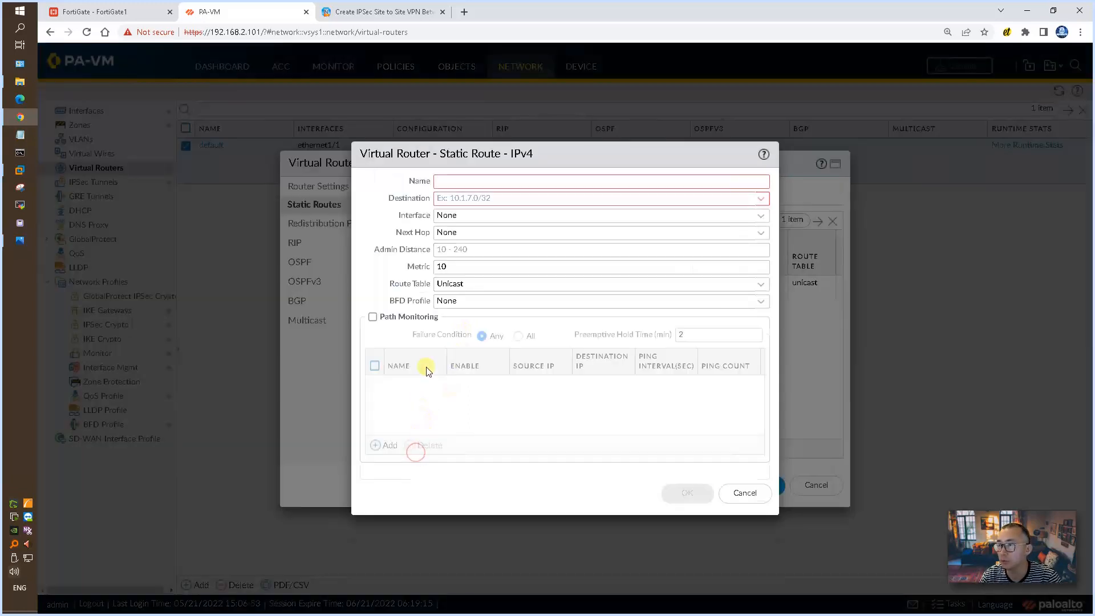
click(496, 183)
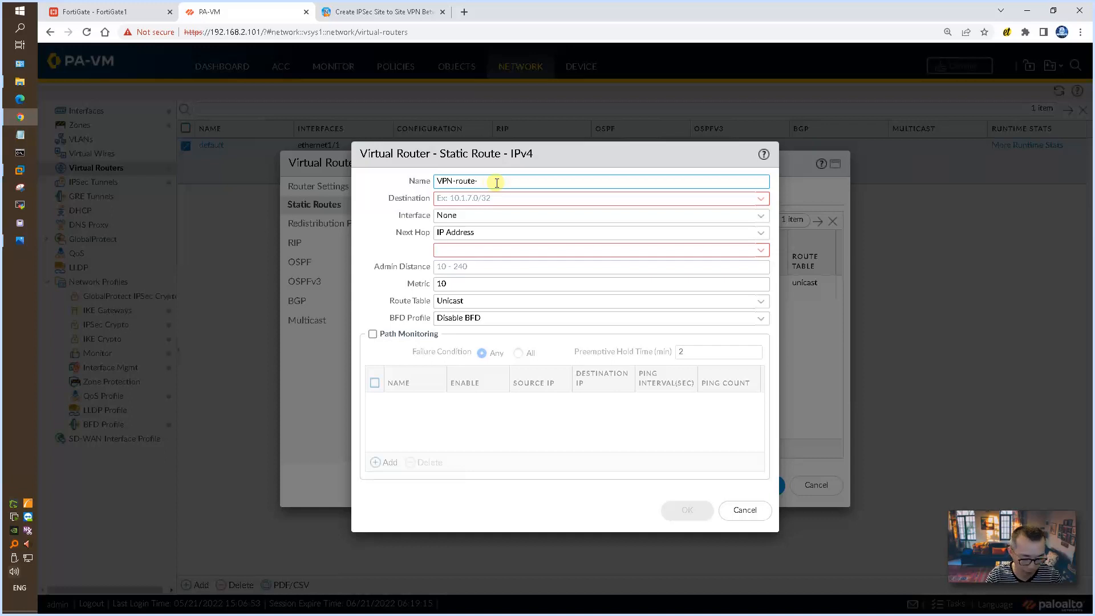
click(512, 199)
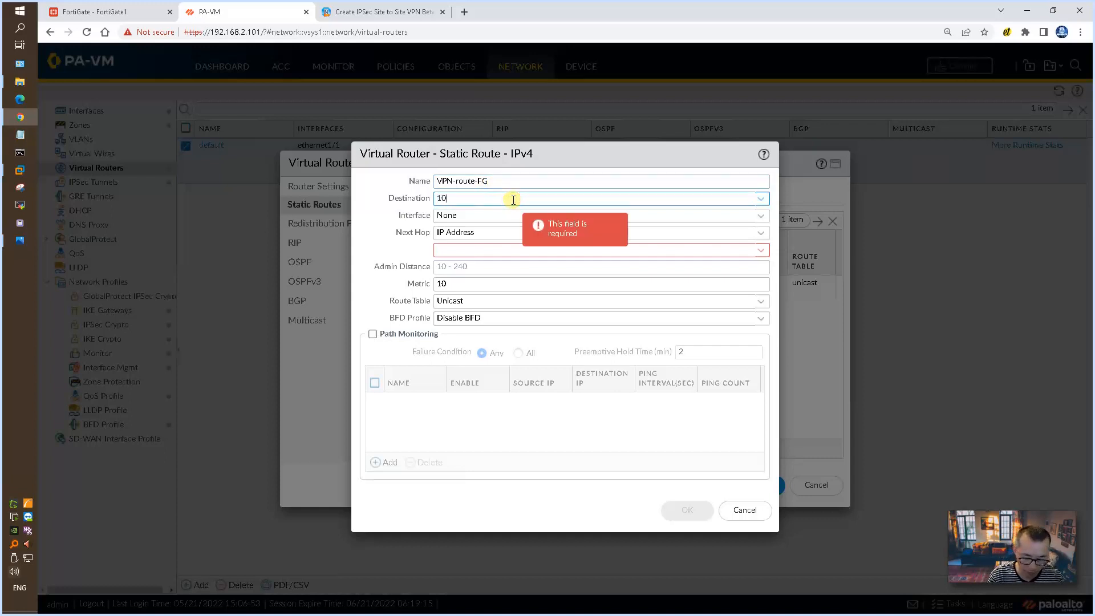
click(14, 240)
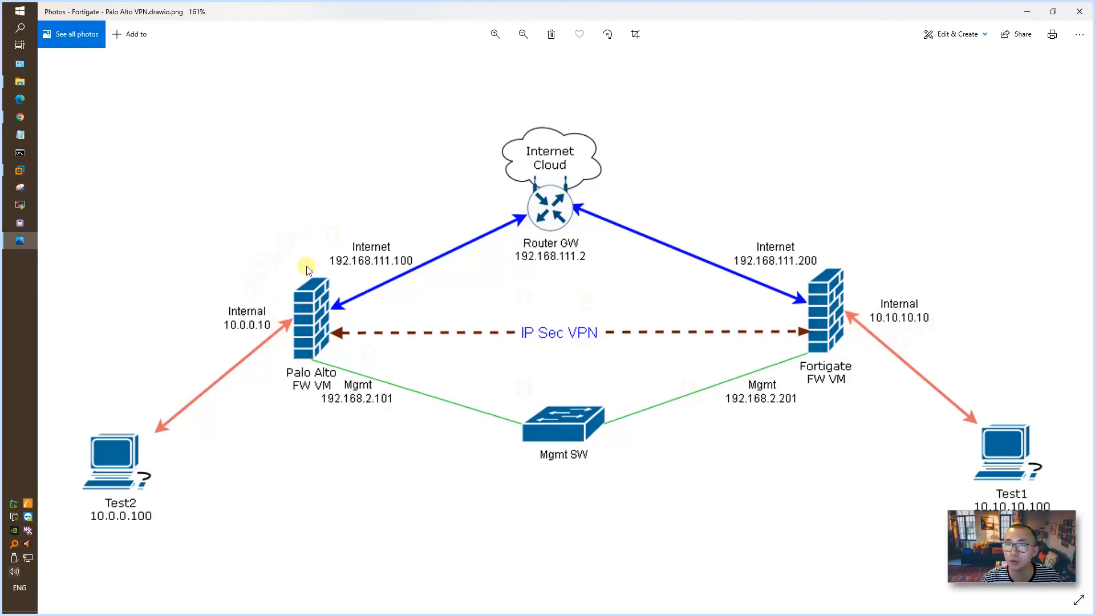
click(1027, 11)
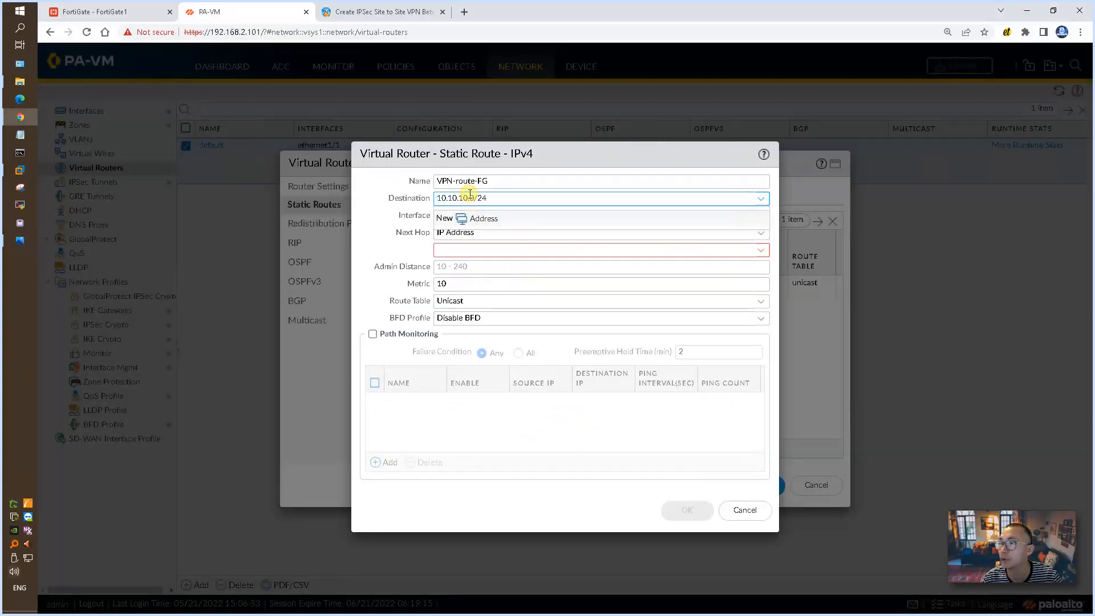
Step: Set the VPN-route-FG route's interface to tunnel.1 and next hop to None, and save the route and virtual router
click(527, 235)
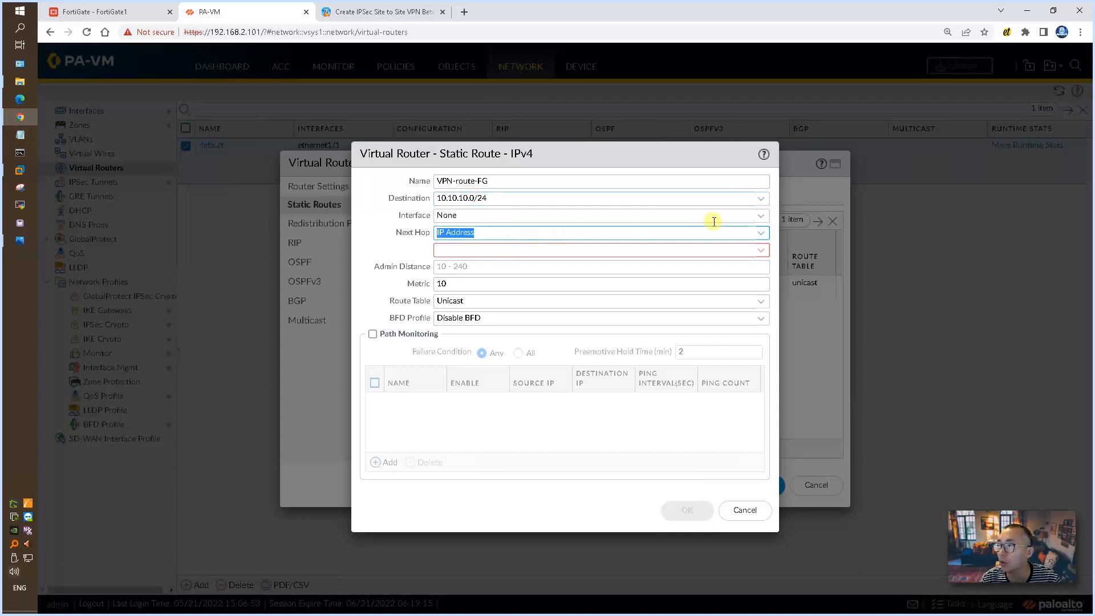
click(762, 218)
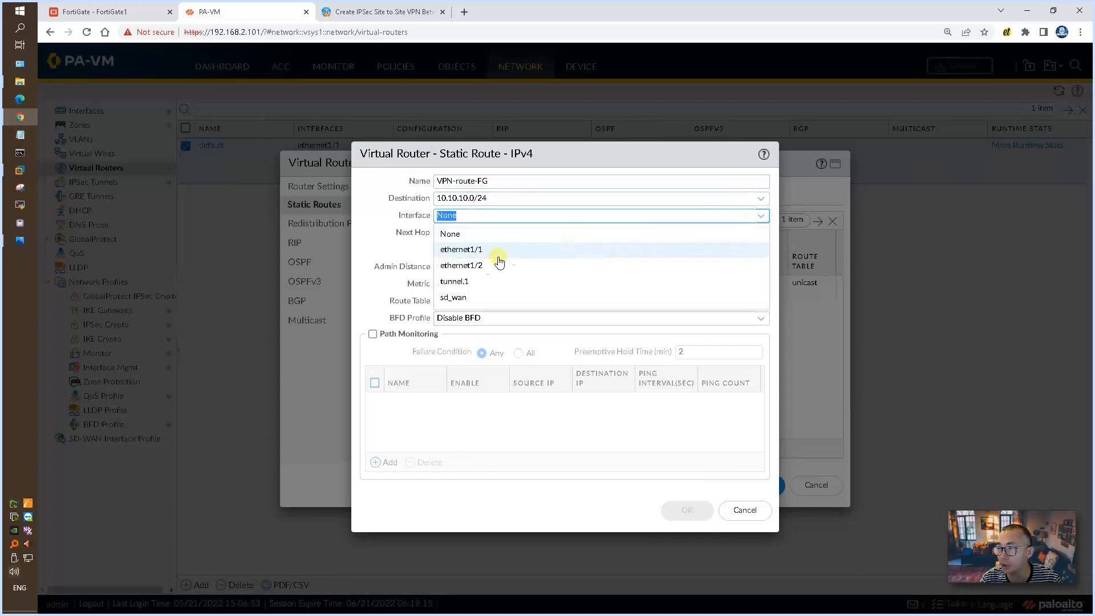
click(461, 281)
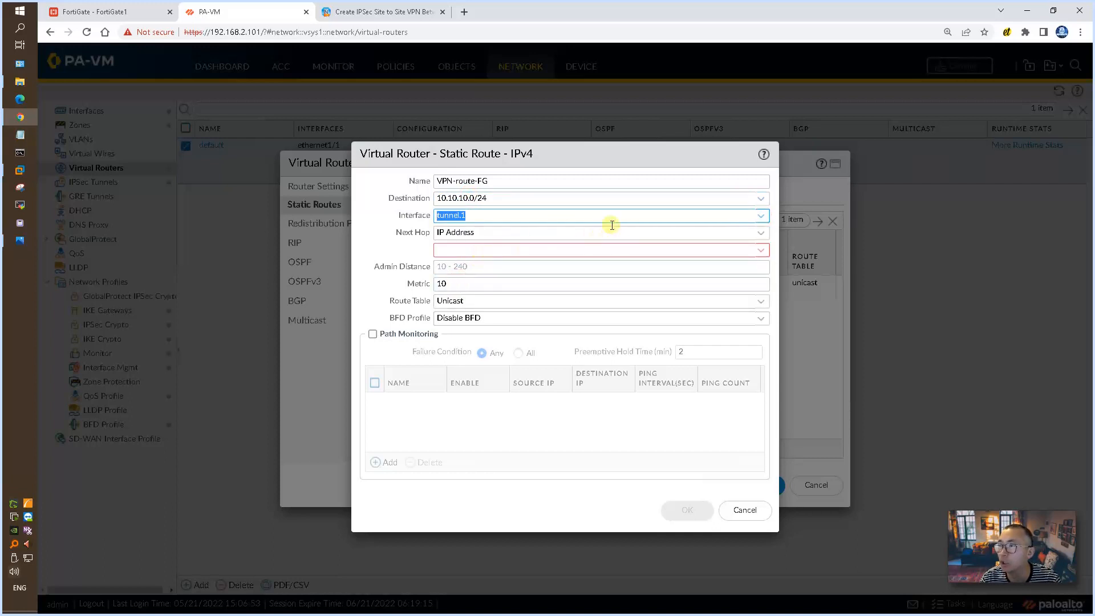
click(501, 199)
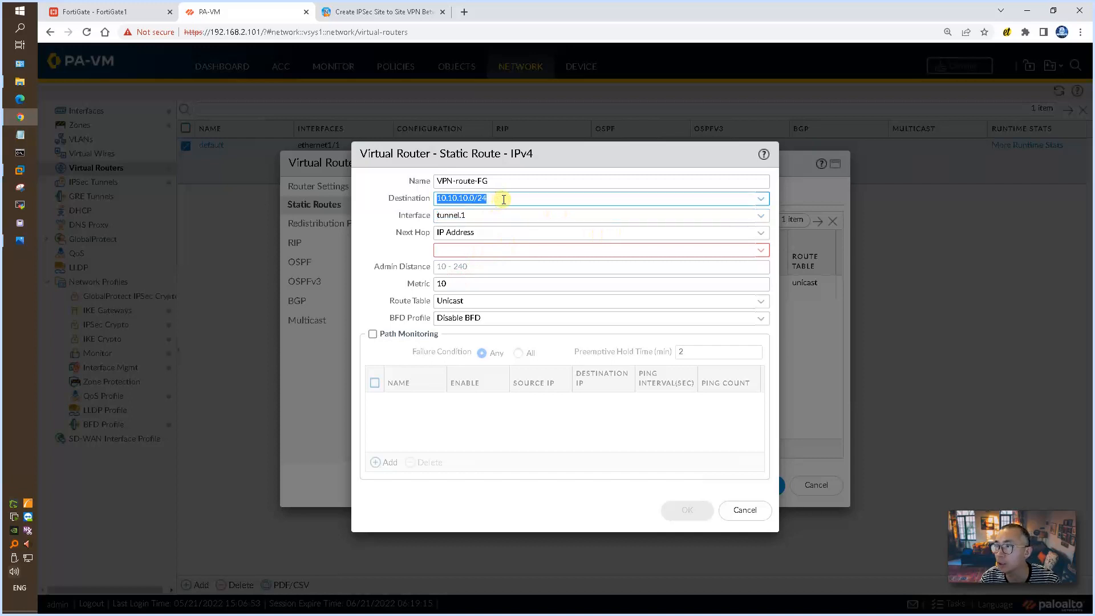
click(503, 199)
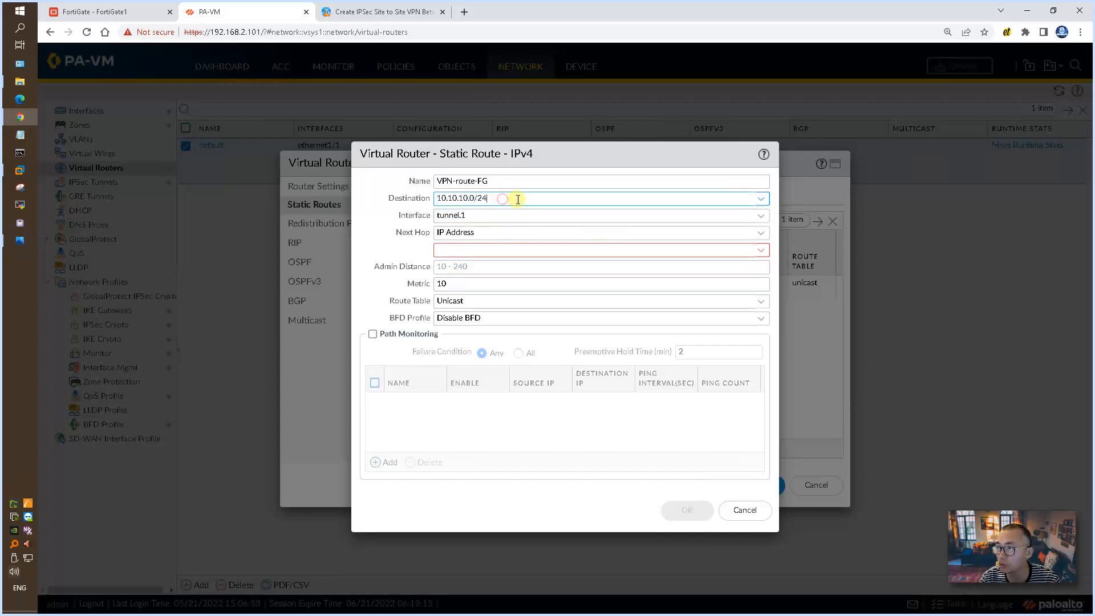
click(763, 234)
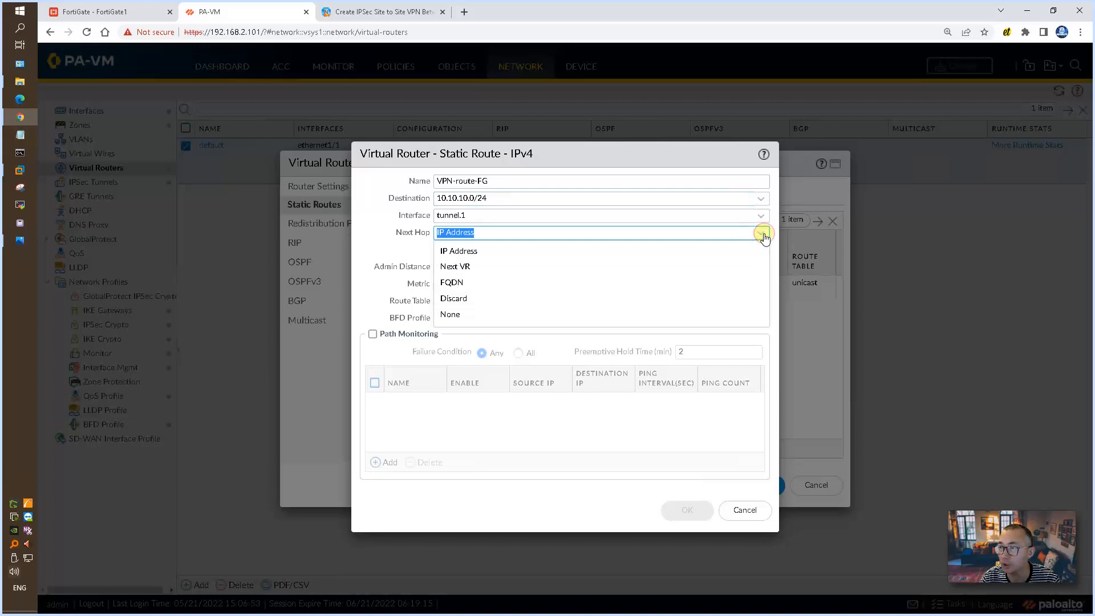
click(459, 313)
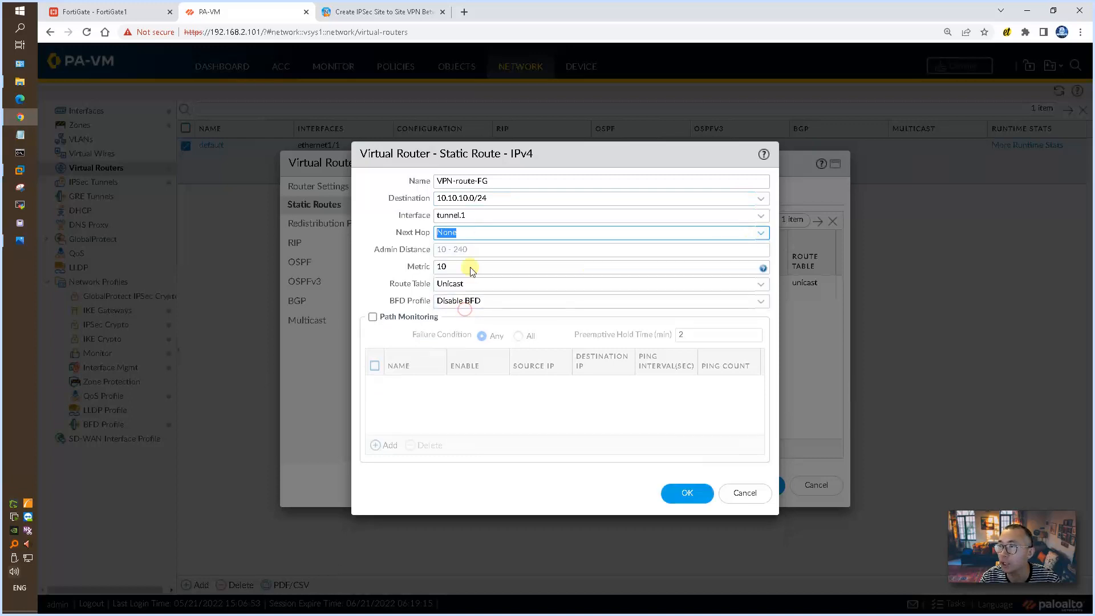
click(687, 492)
click(756, 486)
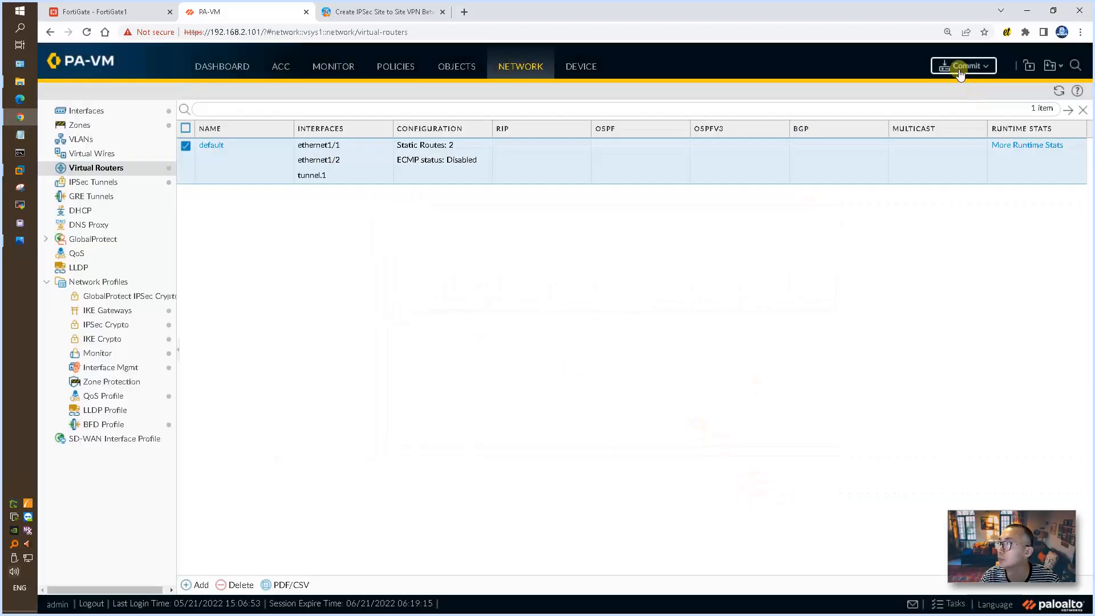
Step: Commit the pending configuration on the Palo Alto firewall and close the commit status
click(960, 69)
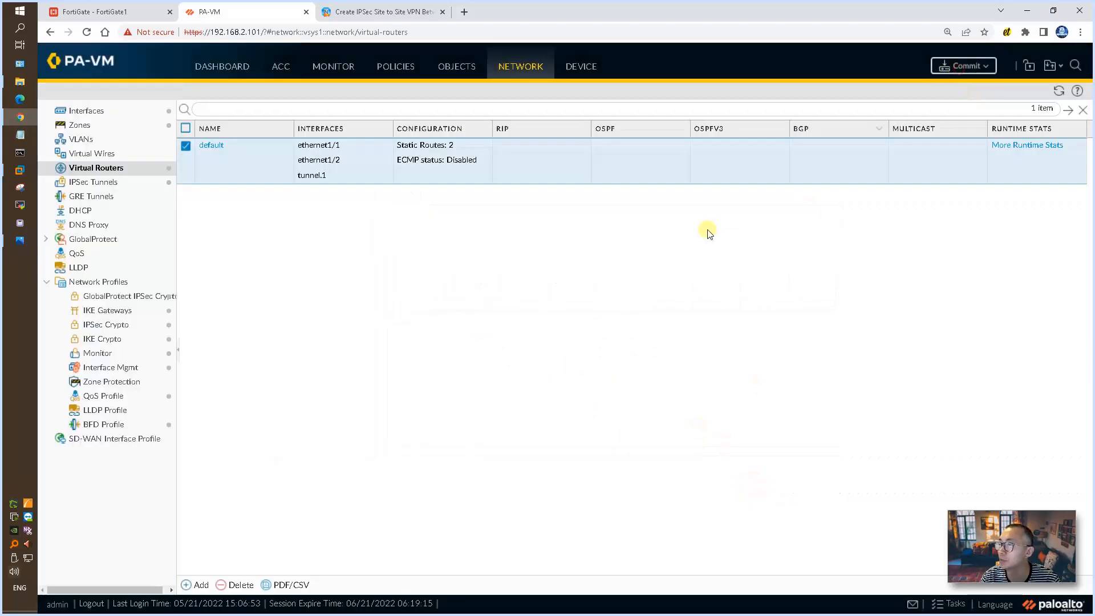
key(Return)
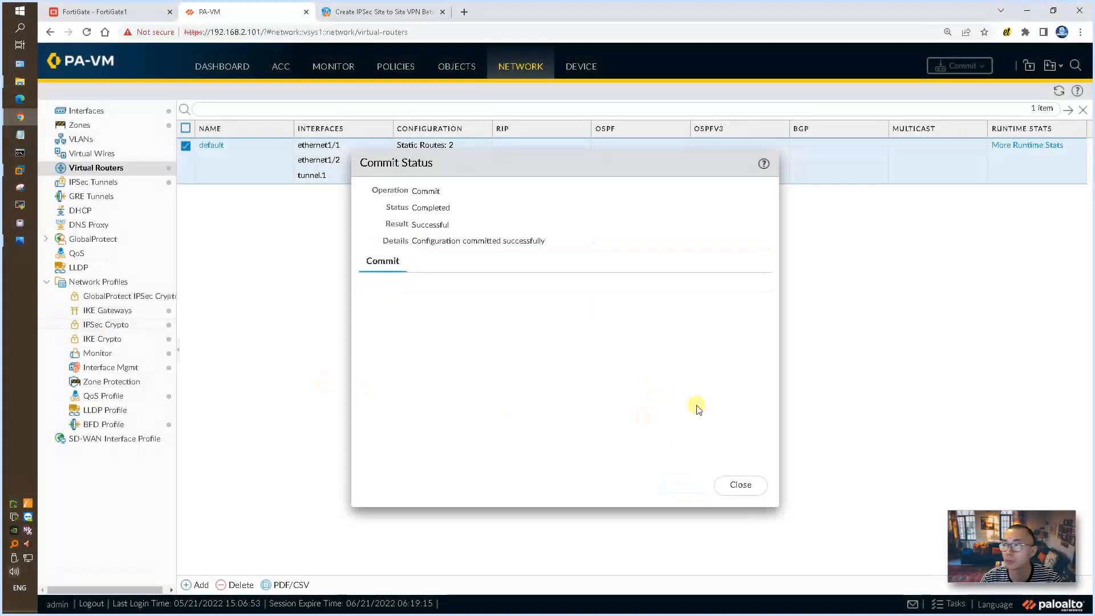
click(741, 484)
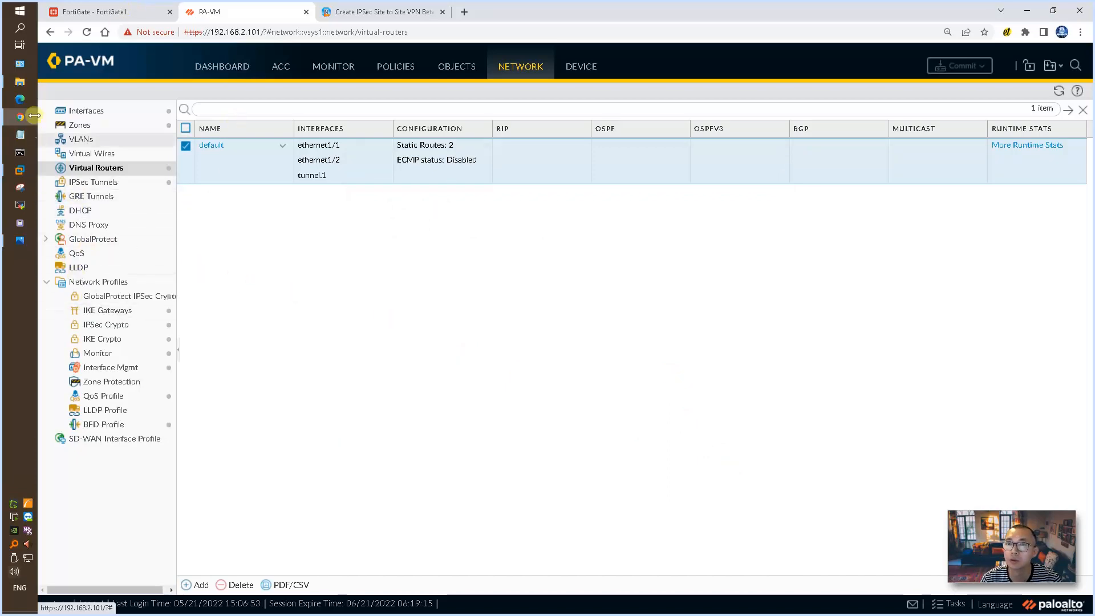
Step: Switch to VMware Workstation and rerun the continuous ping to 10.0.0.100 on the Win11-Test1-Fortigate VM
click(19, 170)
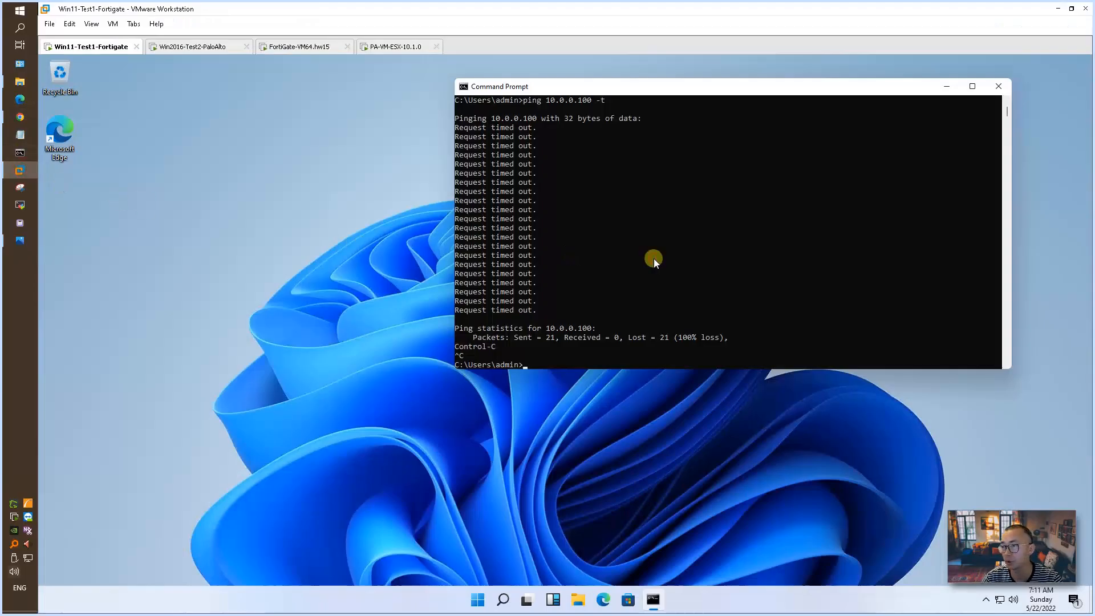
key(Up)
key(Return)
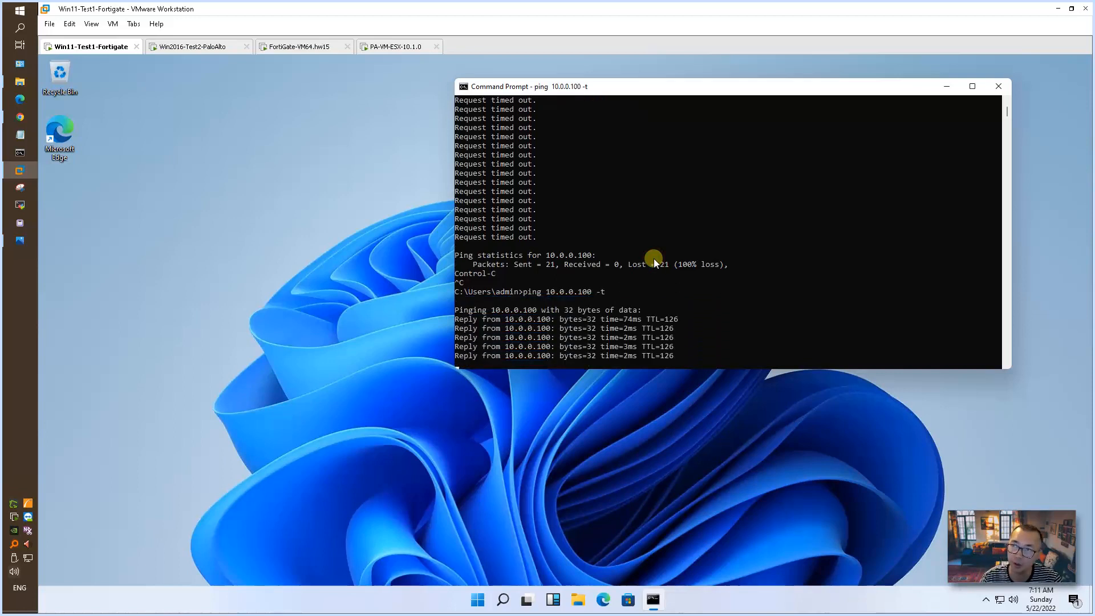
Step: Rerun the ping to 10.10.10.100 on the Win2016-Test2-PaloAlto VM
click(197, 44)
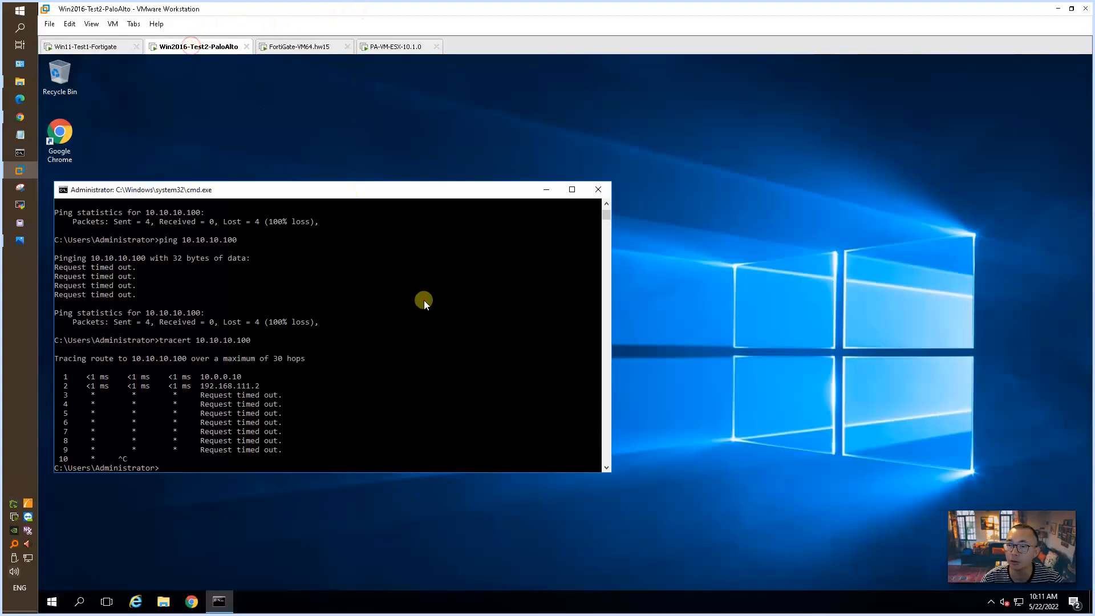
key(Up)
key(Up)
key(Return)
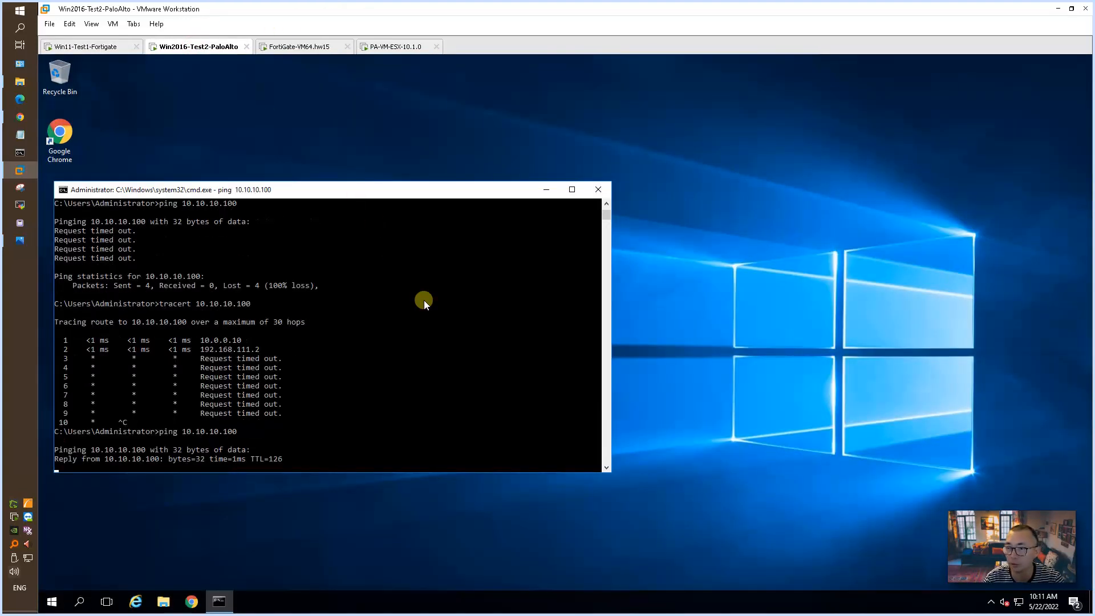